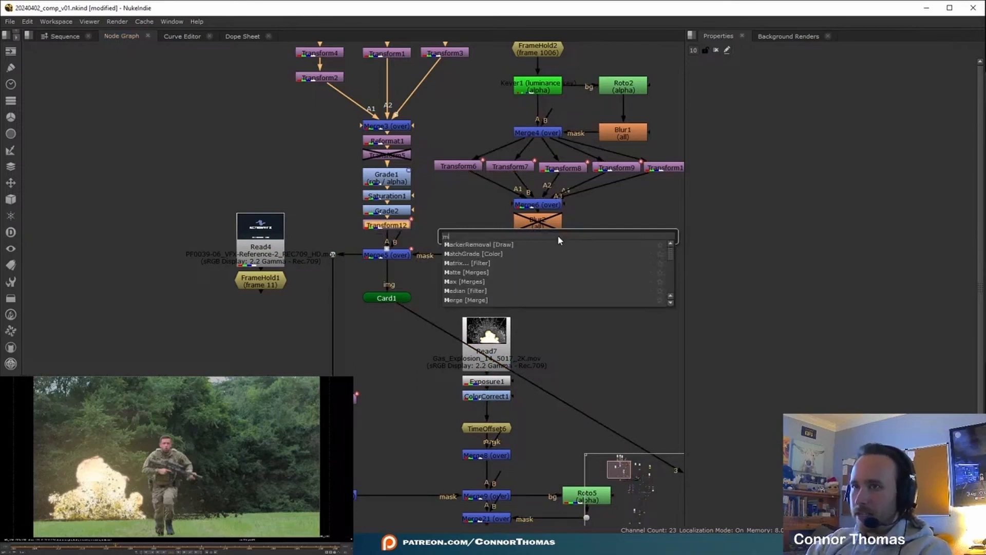
# Insert a MotionBlur node between Transform12 and Merge5
pyautogui.write('tion')
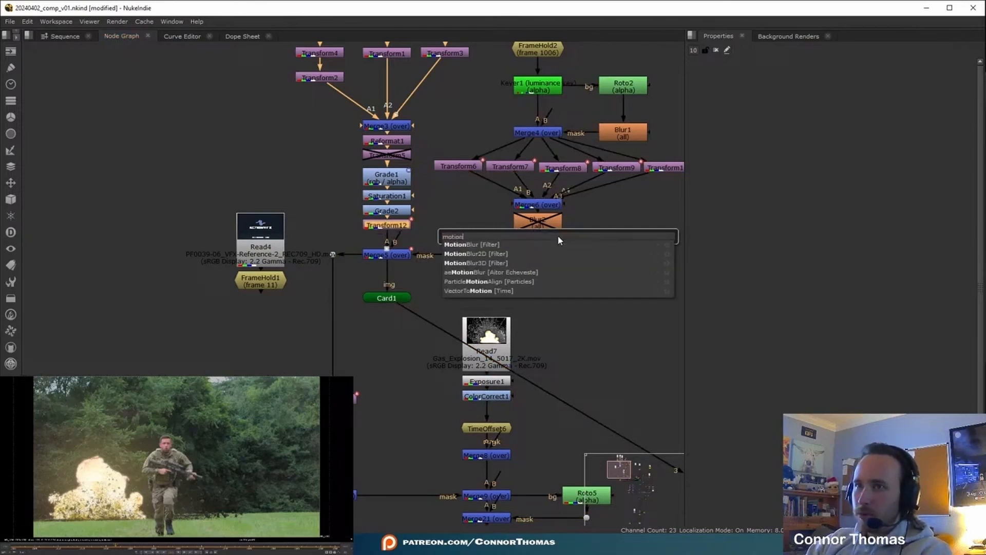
pyautogui.press('Down')
pyautogui.press('Return')
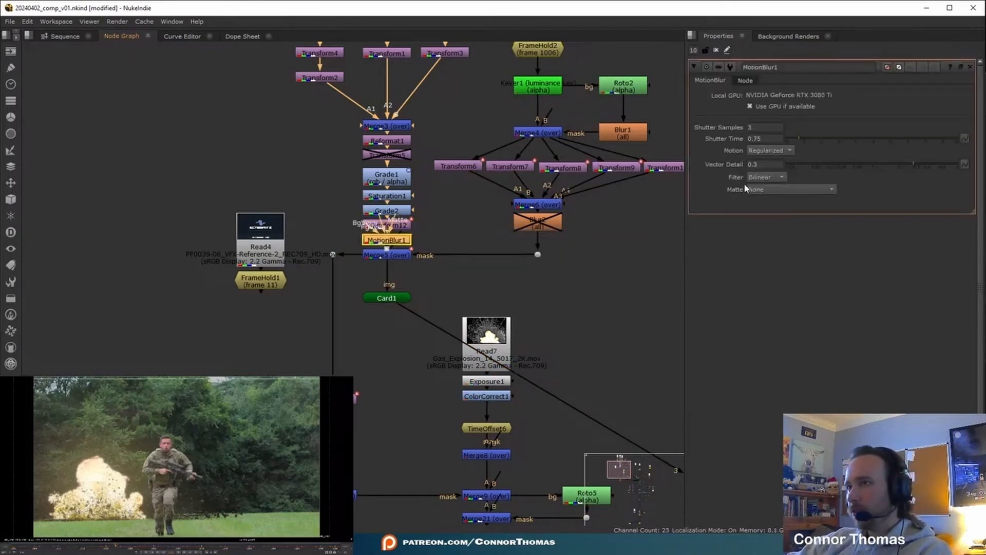
# Set MotionBlur1 to 10 shutter samples and a shutter time of 0.5, and check the blur on the explosion up close
pyautogui.click(765, 127)
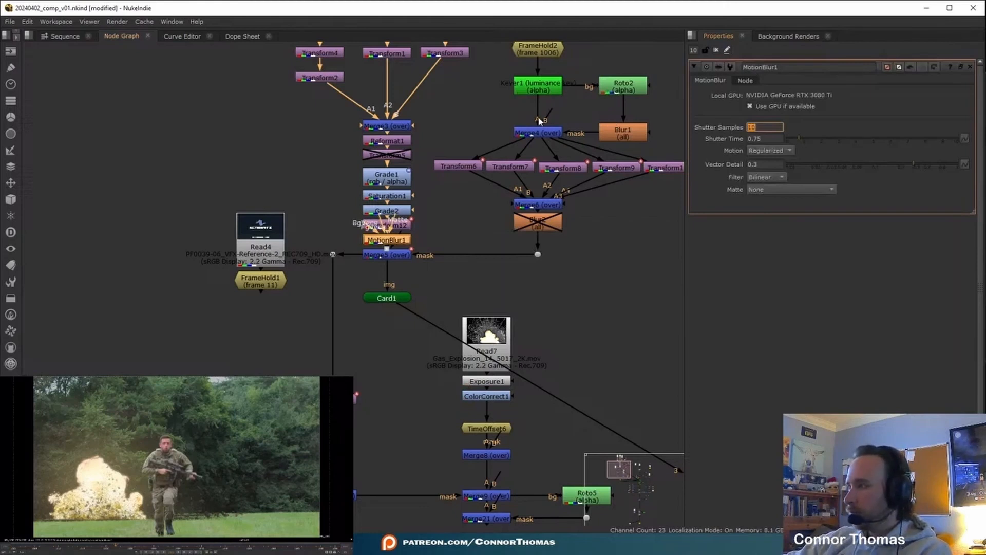
pyautogui.scroll(8, 222, 504)
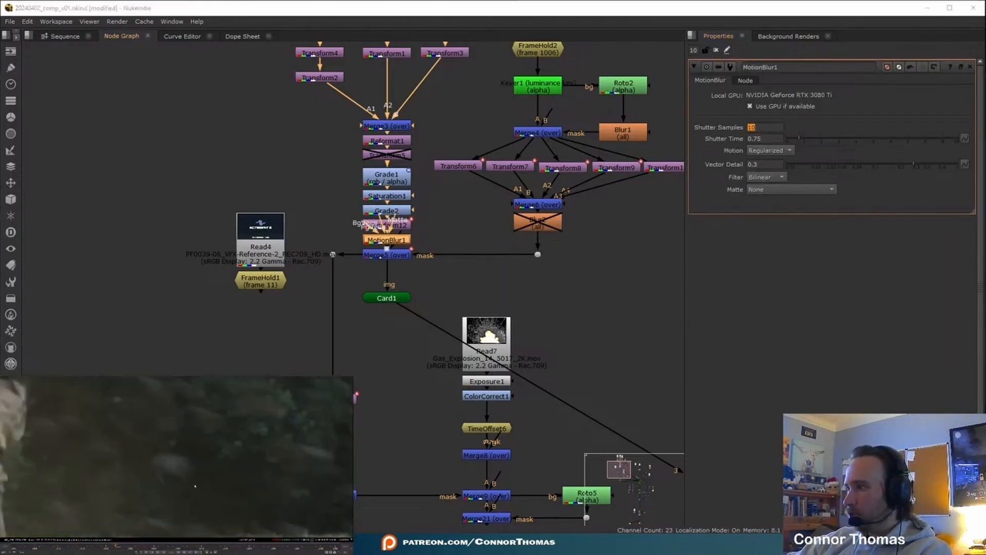
pyautogui.click(743, 143)
pyautogui.moveTo(795, 138); pyautogui.dragTo(794, 138)
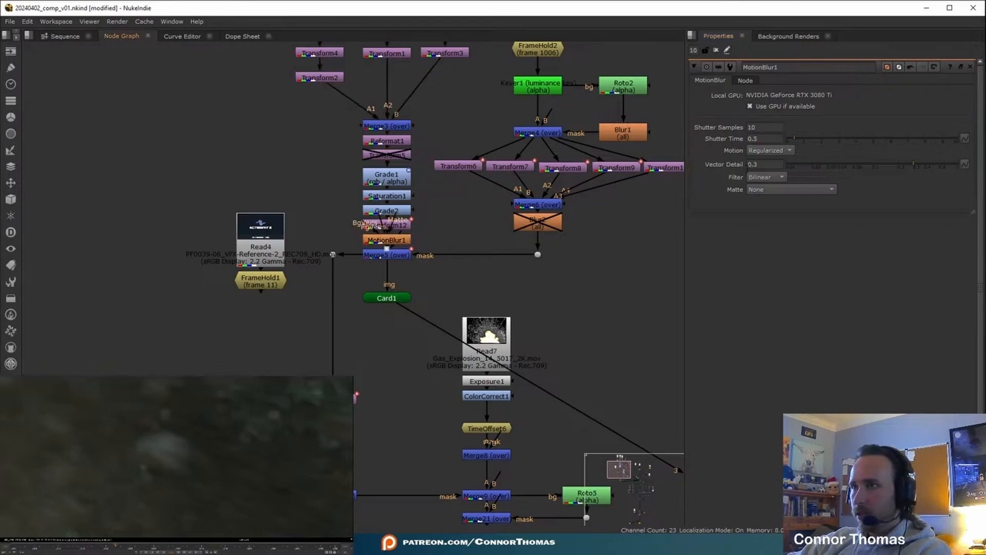
pyautogui.moveTo(391, 243)
pyautogui.mouseDown()
pyautogui.moveTo(433, 227)
pyautogui.moveTo(483, 238)
pyautogui.moveTo(389, 238)
pyautogui.mouseUp()
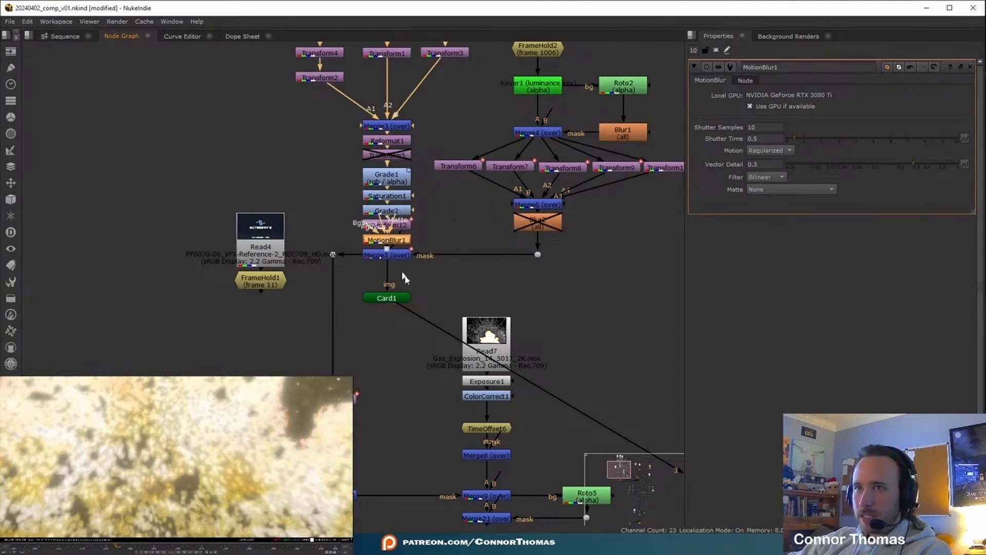
pyautogui.scroll(-5, 403, 277)
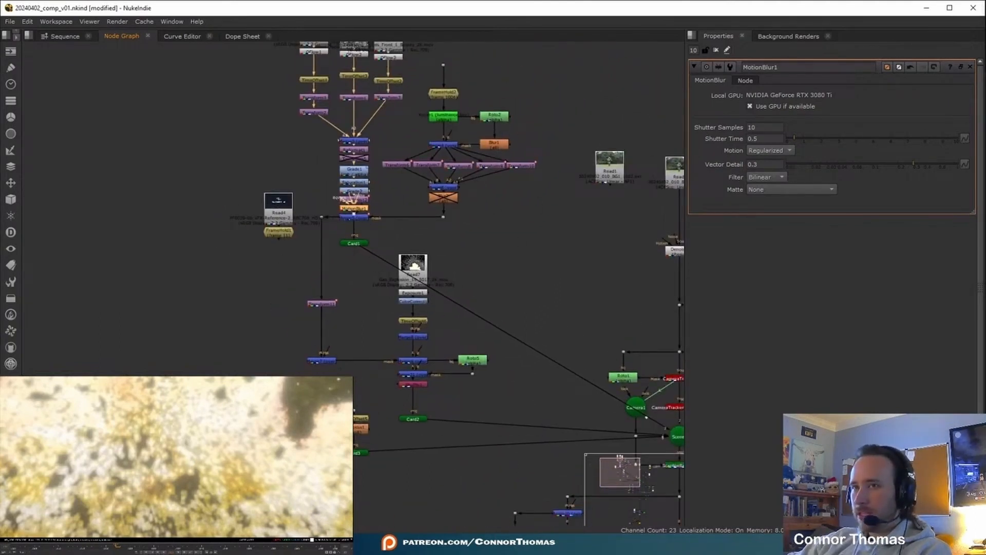
pyautogui.scroll(3, 343, 369)
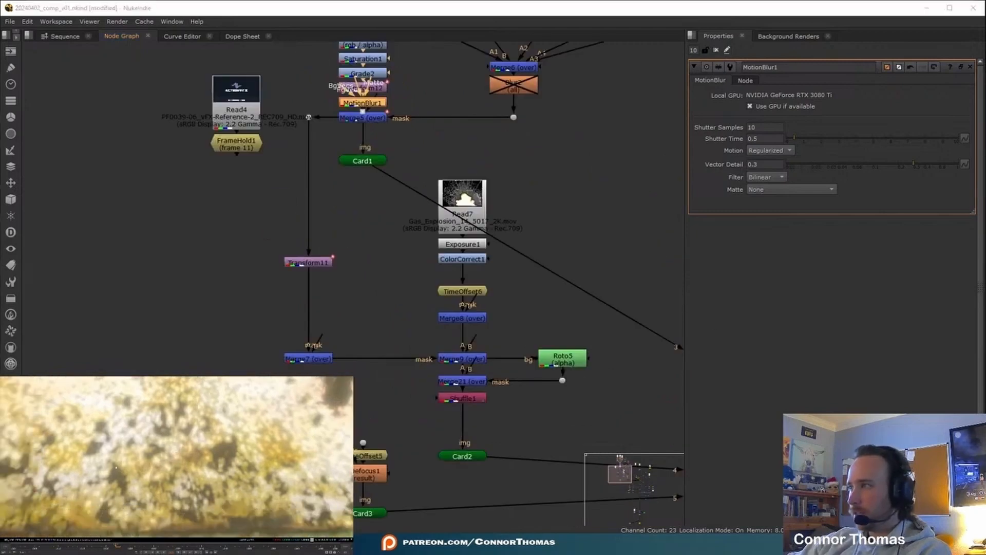
pyautogui.click(379, 104)
# Open the properties of Transform13 above the lens dirt merge and move to an early explosion frame
pyautogui.moveTo(549, 325); pyautogui.dragTo(537, 295, button='middle')
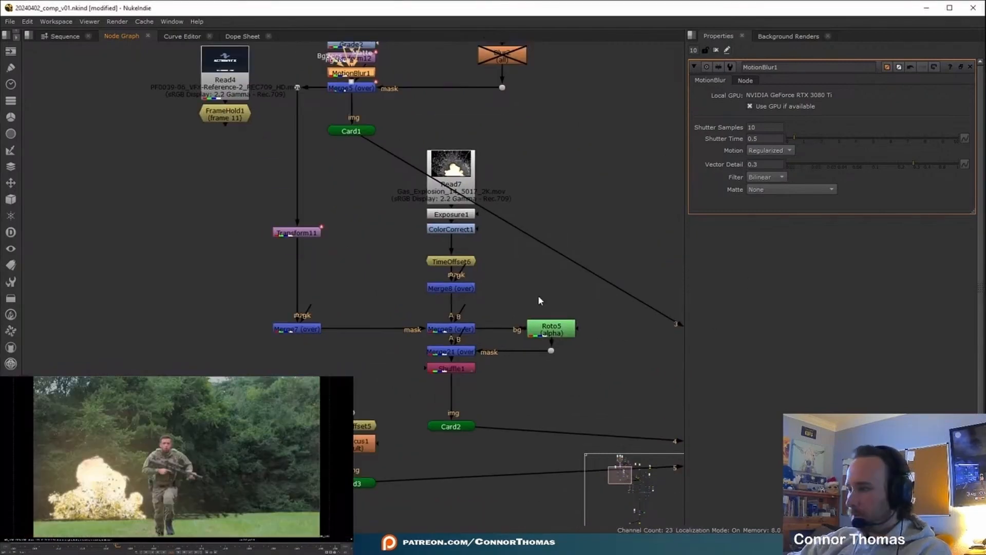
pyautogui.moveTo(574, 326); pyautogui.dragTo(461, 160, button='middle')
pyautogui.moveTo(573, 318); pyautogui.dragTo(478, 164, button='middle')
pyautogui.moveTo(523, 256)
pyautogui.mouseDown(button='middle')
pyautogui.moveTo(440, 179)
pyautogui.moveTo(421, 102)
pyautogui.mouseUp(button='middle')
pyautogui.moveTo(537, 373)
pyautogui.mouseDown(button='middle')
pyautogui.moveTo(493, 279)
pyautogui.moveTo(477, 119)
pyautogui.mouseUp(button='middle')
pyautogui.moveTo(480, 455); pyautogui.dragTo(471, 268, button='middle')
pyautogui.moveTo(473, 418); pyautogui.dragTo(488, 251, button='middle')
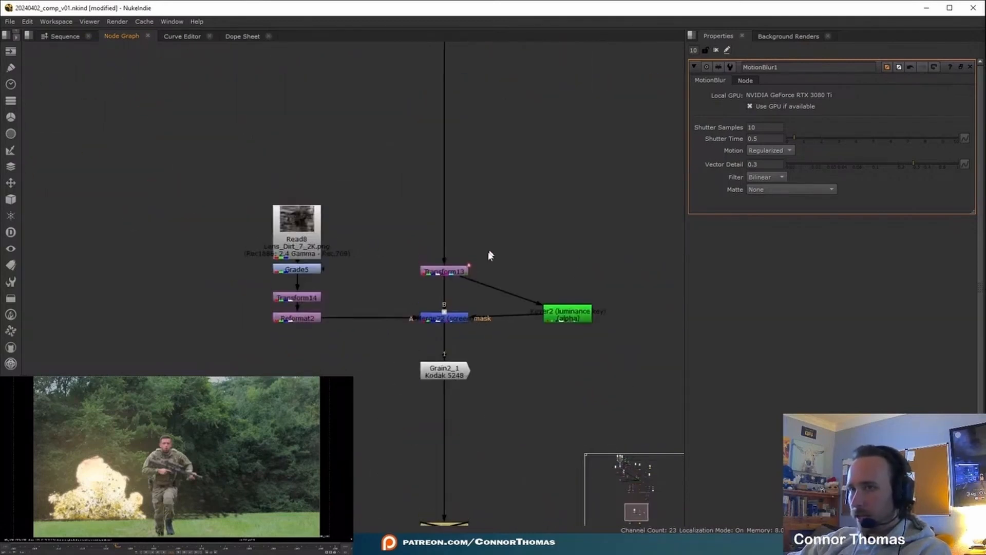
pyautogui.doubleClick(460, 273)
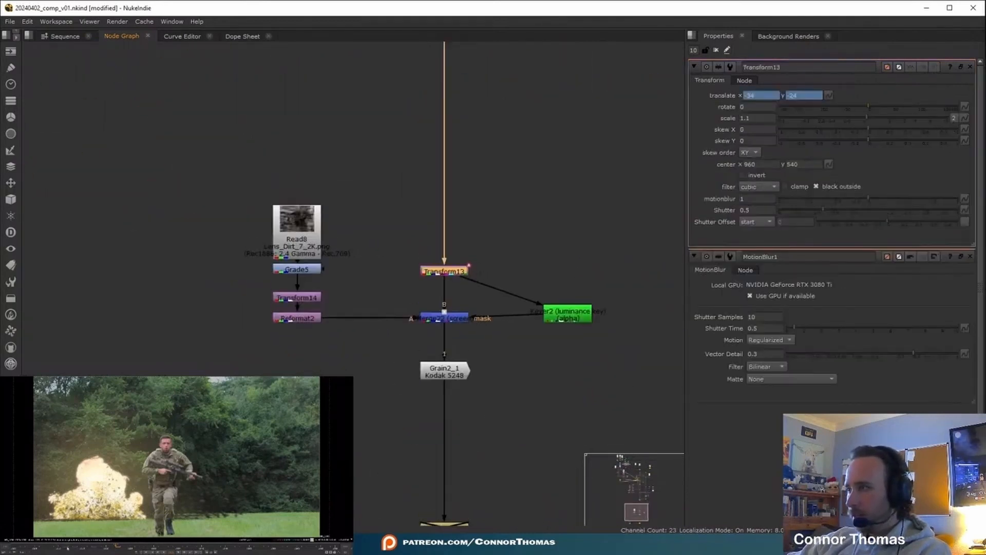
pyautogui.click(48, 547)
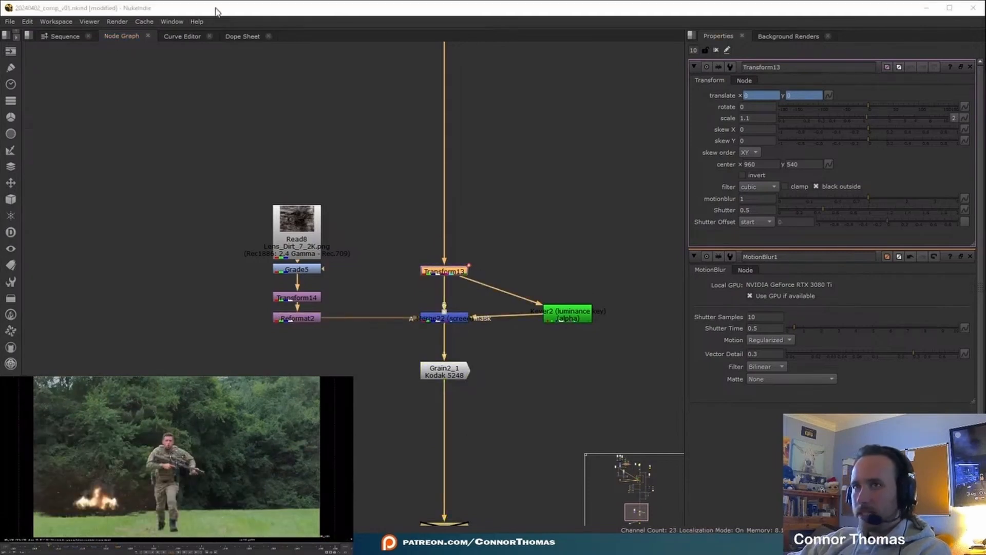
# Examine the timing of Transform13's translate keyframes in the dope sheet
pyautogui.click(242, 36)
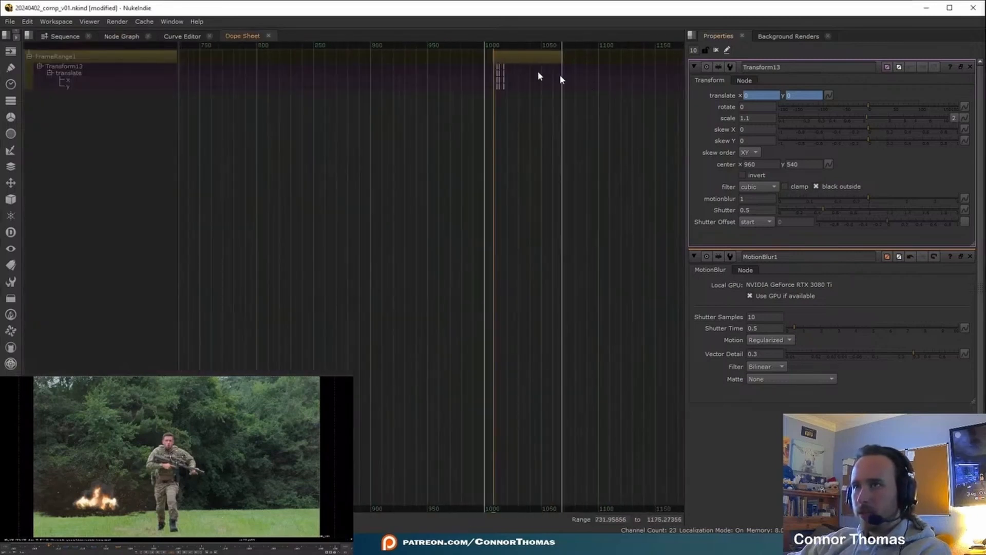
pyautogui.scroll(6, 519, 92)
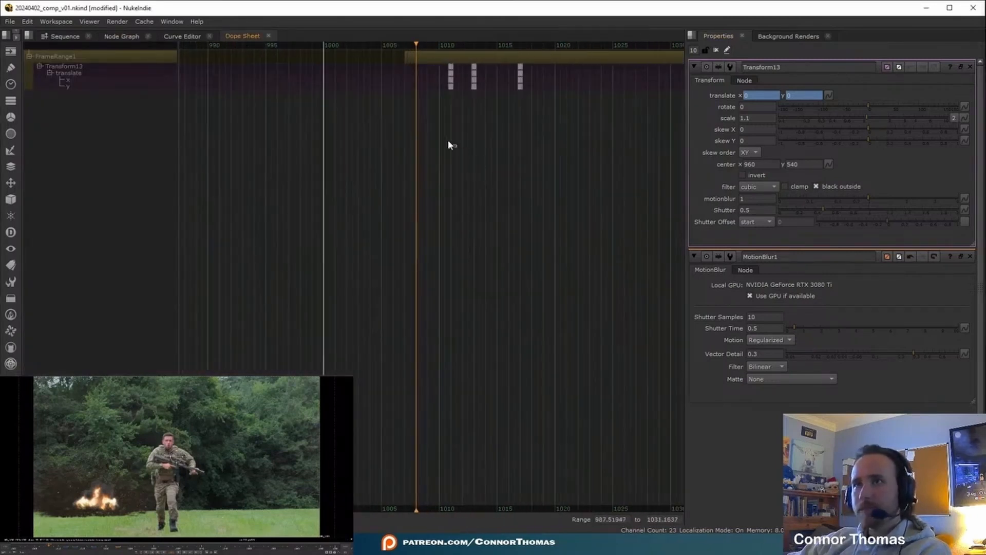
pyautogui.moveTo(456, 147); pyautogui.dragTo(639, 38)
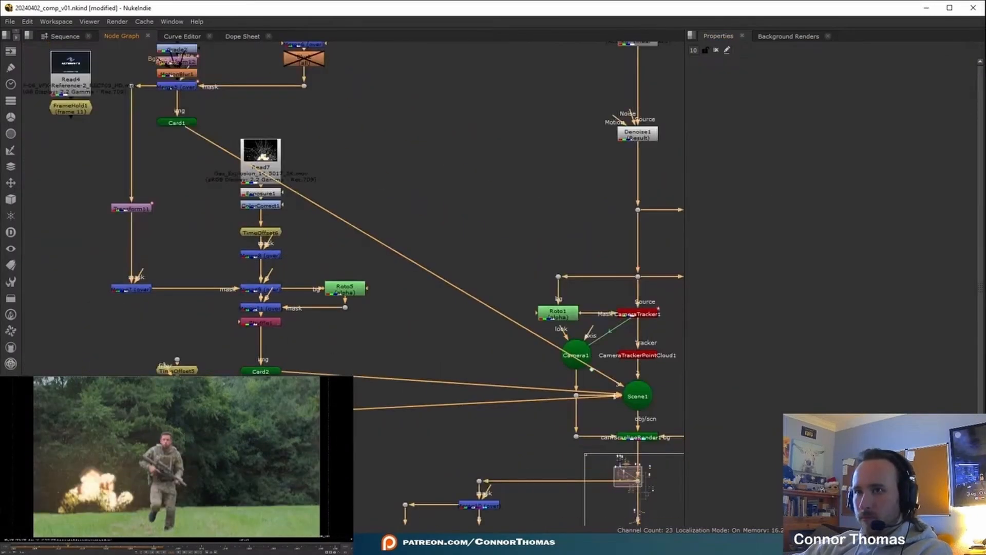
# Insert an OFlow node between ZDefocus1 and Card3
pyautogui.moveTo(392, 403); pyautogui.dragTo(317, 337, button='middle')
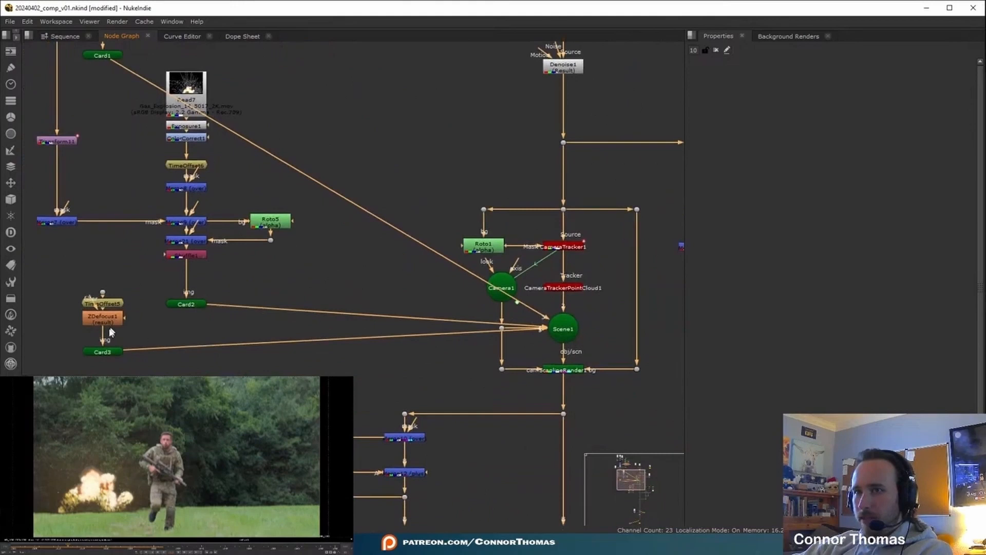
pyautogui.moveTo(148, 335); pyautogui.dragTo(274, 365, button='middle')
pyautogui.moveTo(367, 225)
pyautogui.mouseDown(button='middle')
pyautogui.moveTo(475, 422)
pyautogui.moveTo(562, 494)
pyautogui.moveTo(366, 168)
pyautogui.moveTo(363, 209)
pyautogui.mouseUp(button='middle')
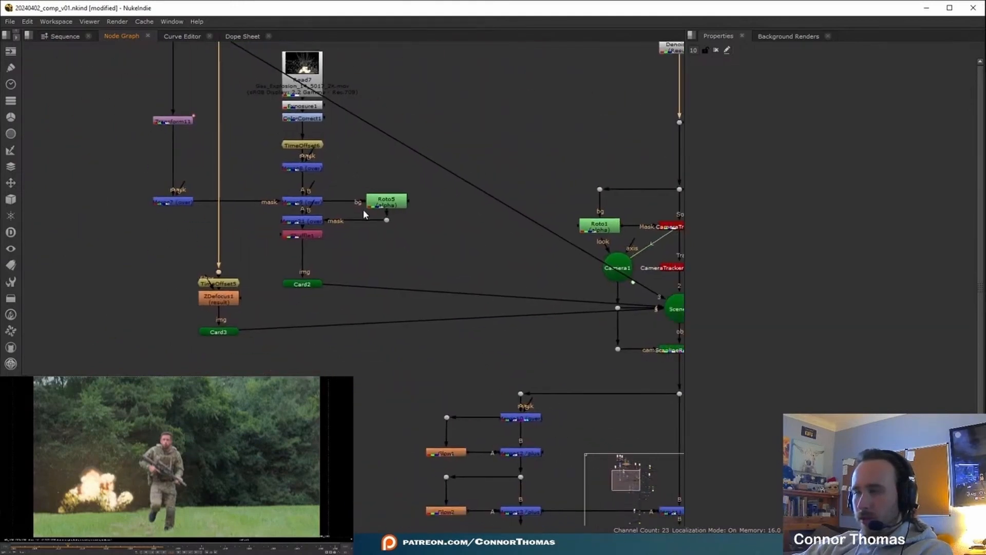
pyautogui.scroll(-2, 319, 295)
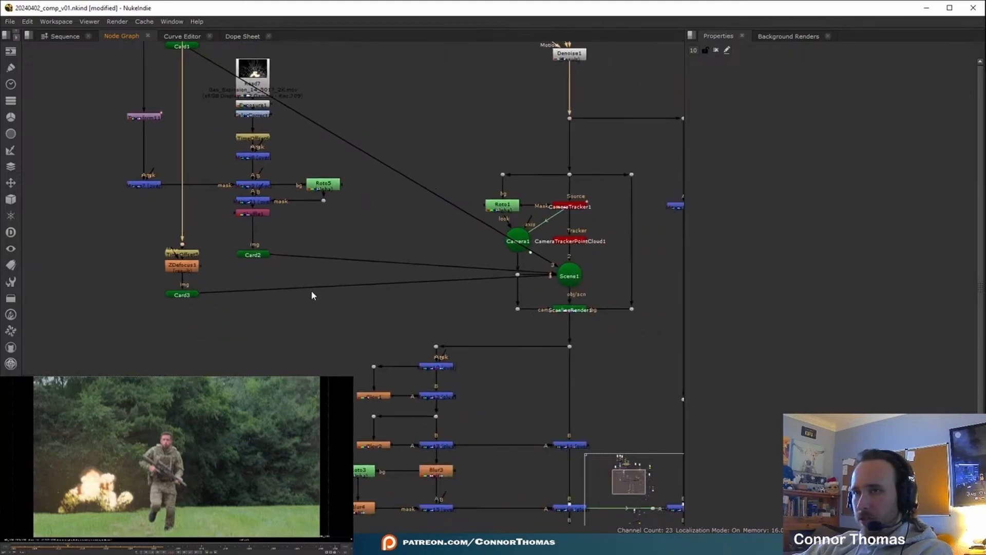
pyautogui.scroll(5, 398, 311)
pyautogui.press('Tab')
pyautogui.write('oflow')
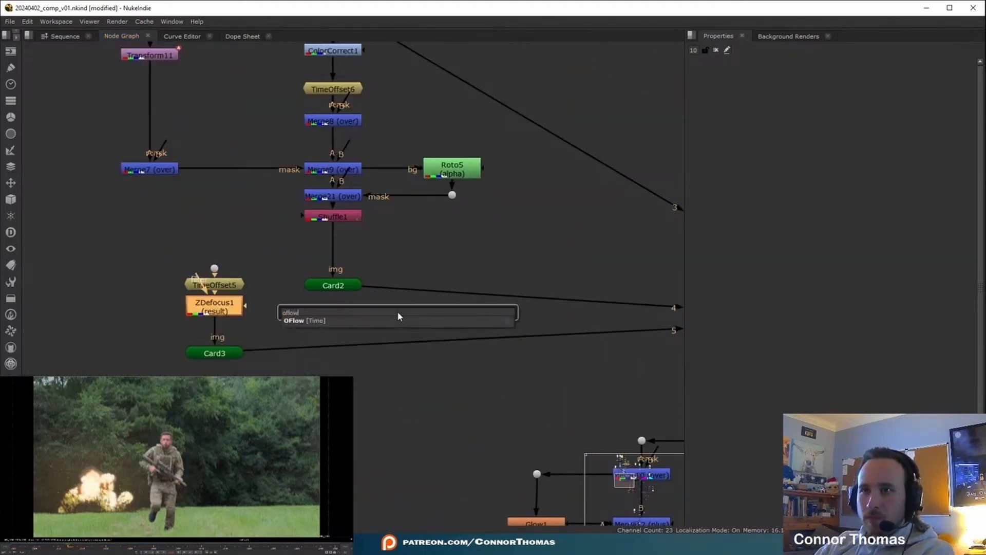
pyautogui.press('Return')
# Switch the OFlow node's timing to Frame, set Frame to 1000 and keyframe it
pyautogui.click(772, 166)
pyautogui.click(772, 166)
pyautogui.click(772, 166)
pyautogui.click(783, 186)
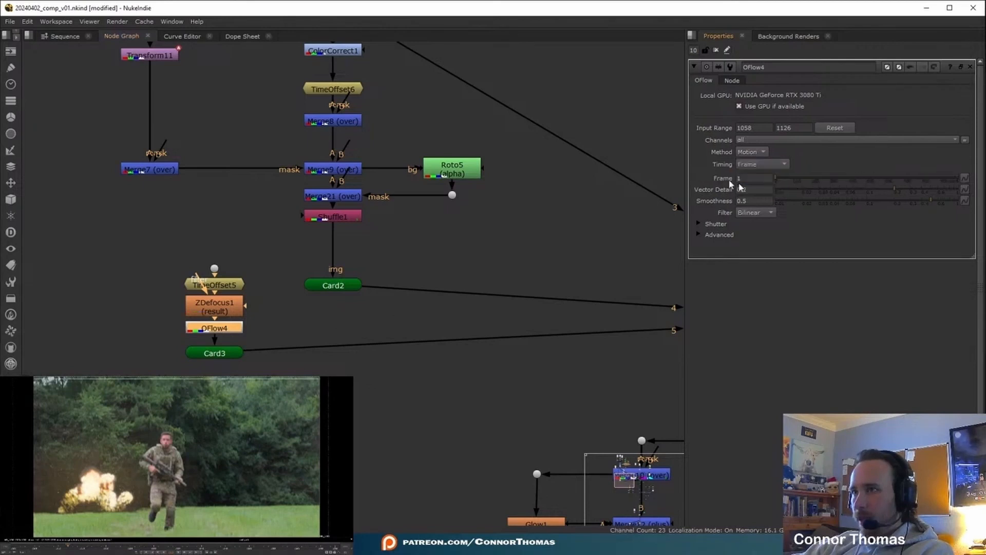
pyautogui.moveTo(754, 178); pyautogui.dragTo(589, 172)
pyautogui.write('1012')
pyautogui.press('Return')
pyautogui.click(621, 197)
pyautogui.rightClick(747, 176)
pyautogui.click(785, 184)
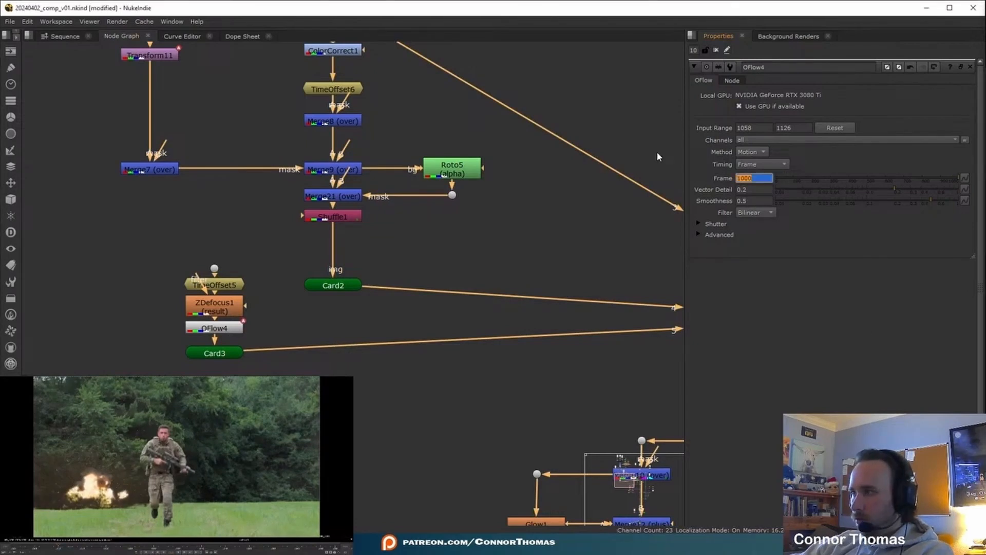
# Place the OFlow retime below Shuffle1 in the explosion branch and another one between Transform12 and MotionBlur1
pyautogui.scroll(-3, 257, 314)
pyautogui.moveTo(269, 296); pyautogui.dragTo(336, 267, button='middle')
pyautogui.scroll(3, 334, 308)
pyautogui.moveTo(472, 206); pyautogui.dragTo(511, 258, button='middle')
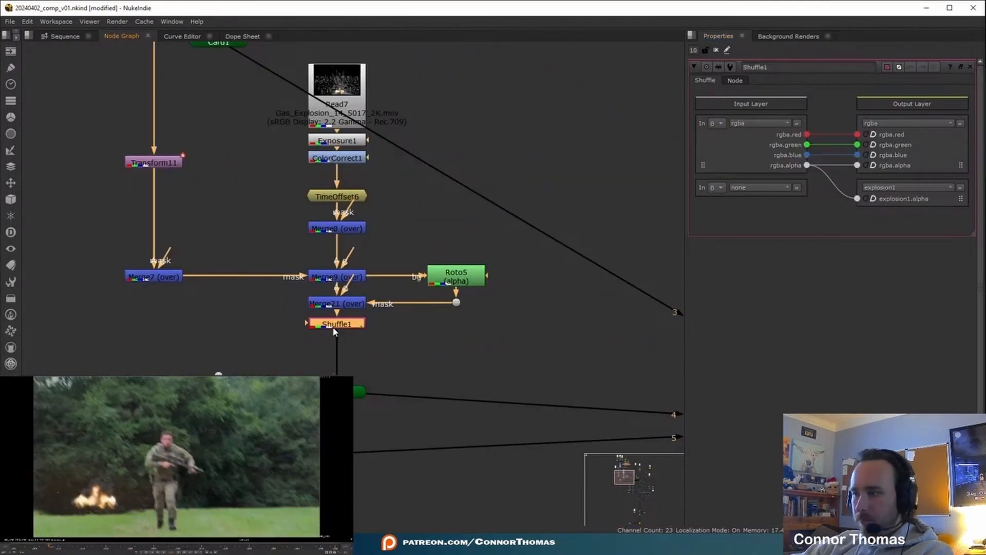
pyautogui.press('Tab')
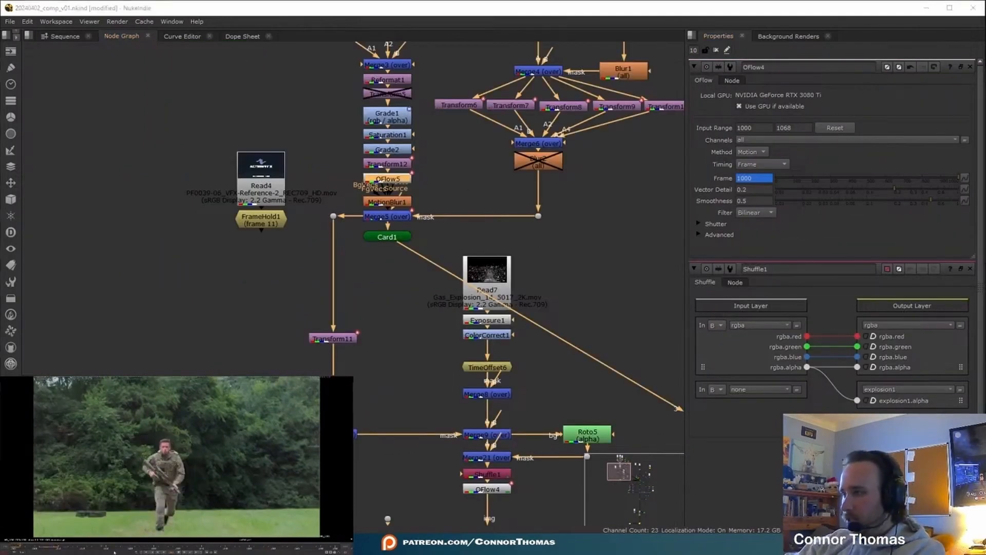
# Go to a later frame and set OFlow4's Frame to 1073
pyautogui.click(120, 547)
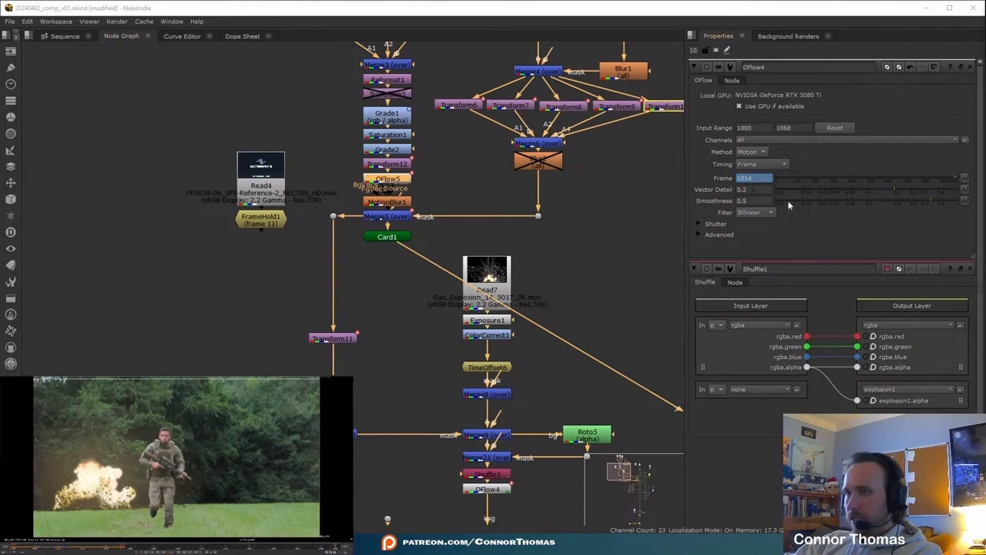
pyautogui.moveTo(757, 178); pyautogui.dragTo(593, 169)
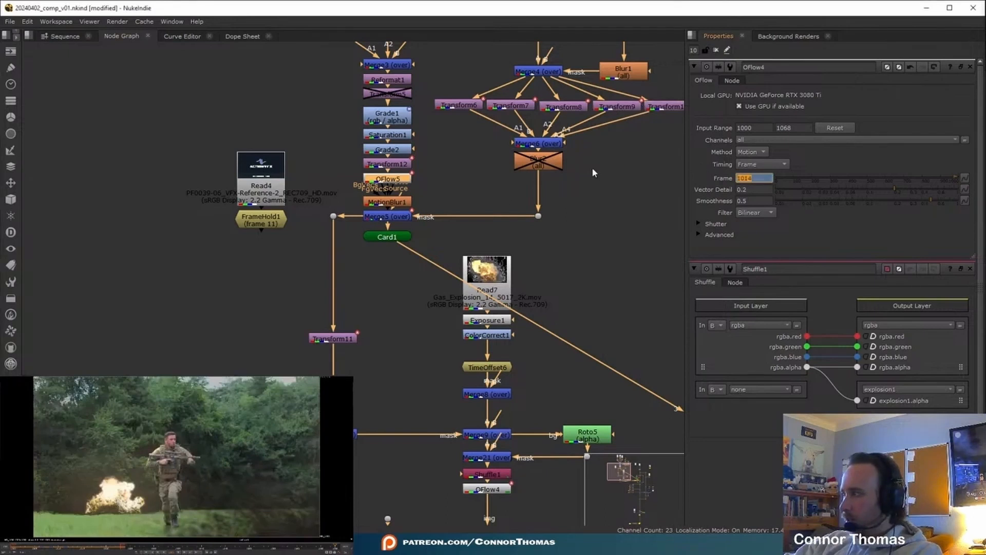
pyautogui.write('107')
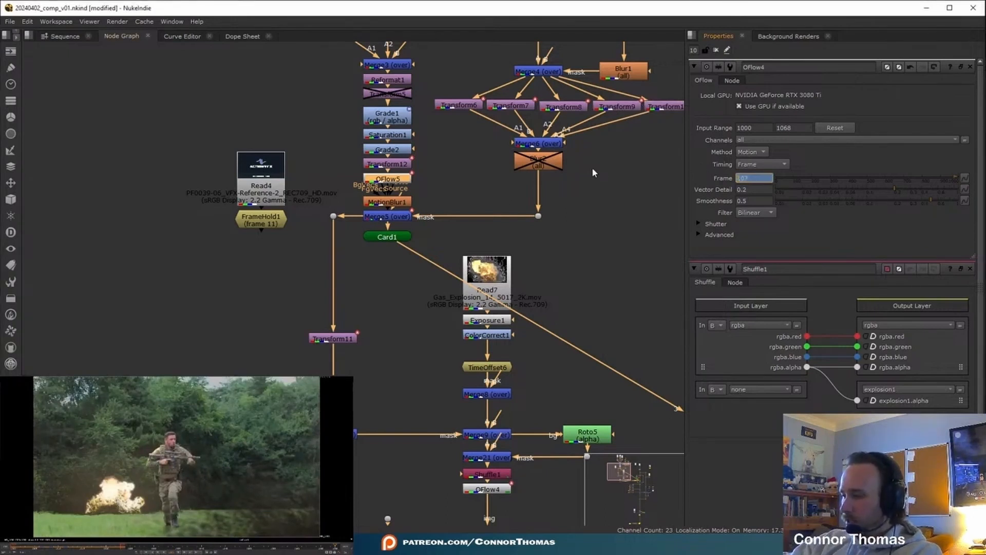
pyautogui.write('3')
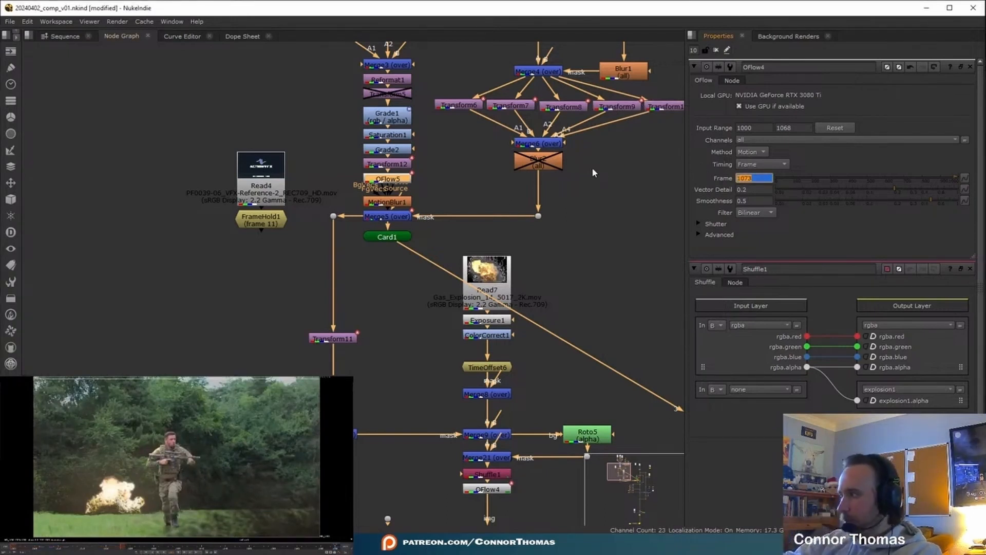
# Open the properties of OFlow4 and OFlow5 together
pyautogui.click(571, 185)
pyautogui.moveTo(590, 417); pyautogui.dragTo(605, 285, button='middle')
pyautogui.doubleClick(459, 347)
pyautogui.click(724, 48)
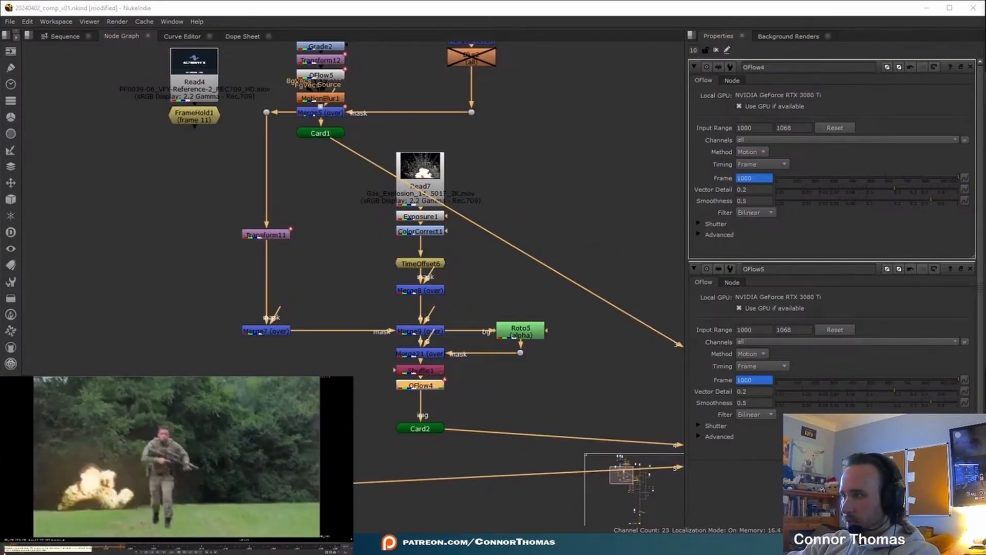
pyautogui.moveTo(428, 388); pyautogui.dragTo(344, 316, button='middle')
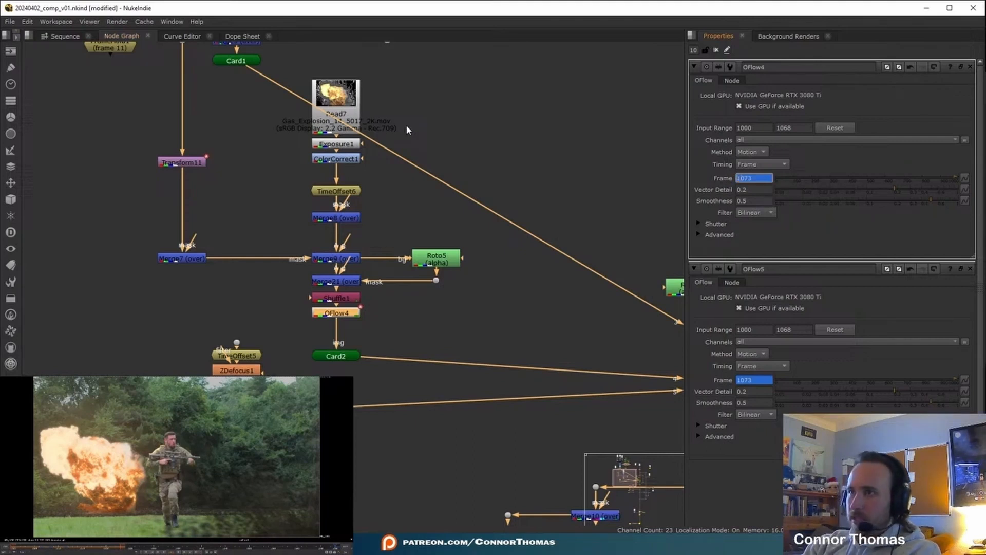
# Lower the Frame value of both OFlow nodes to 1071 and scrub through the explosion
pyautogui.click(95, 548)
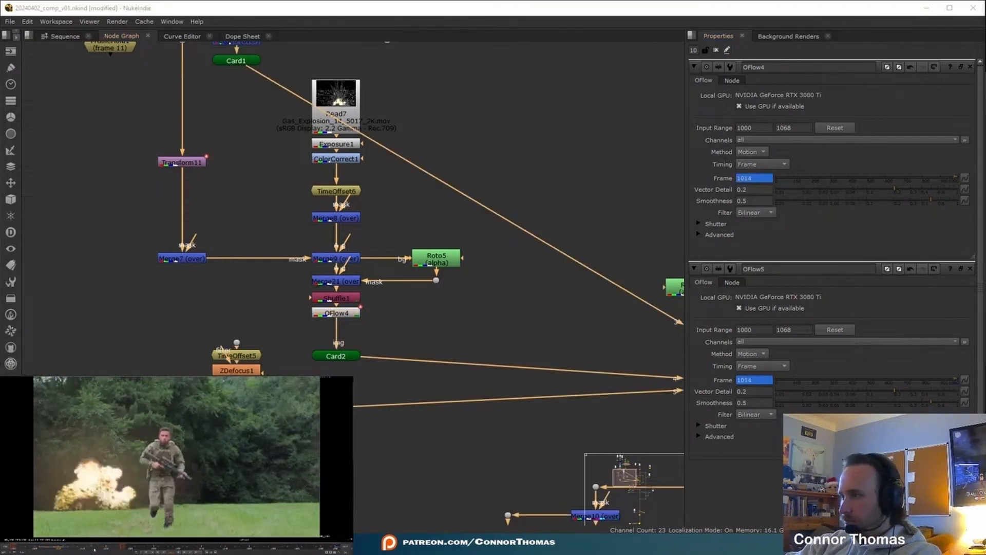
pyautogui.press('Right')
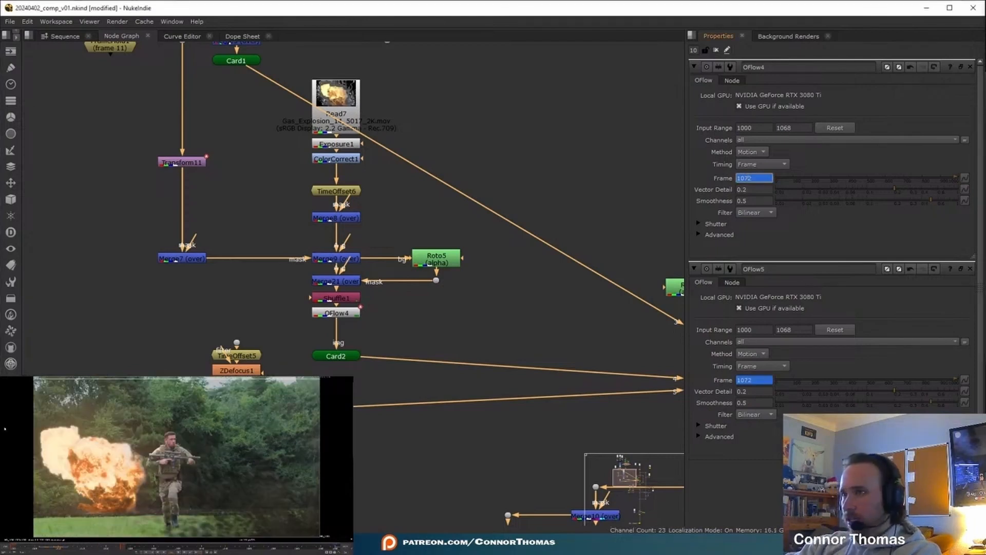
pyautogui.press('Down')
pyautogui.click(750, 379)
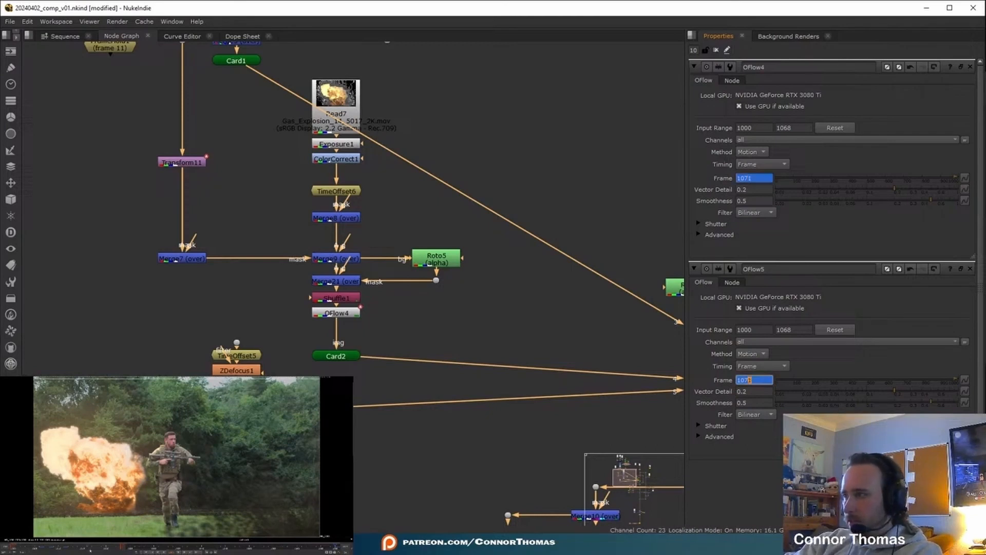
pyautogui.moveTo(121, 547); pyautogui.dragTo(146, 548)
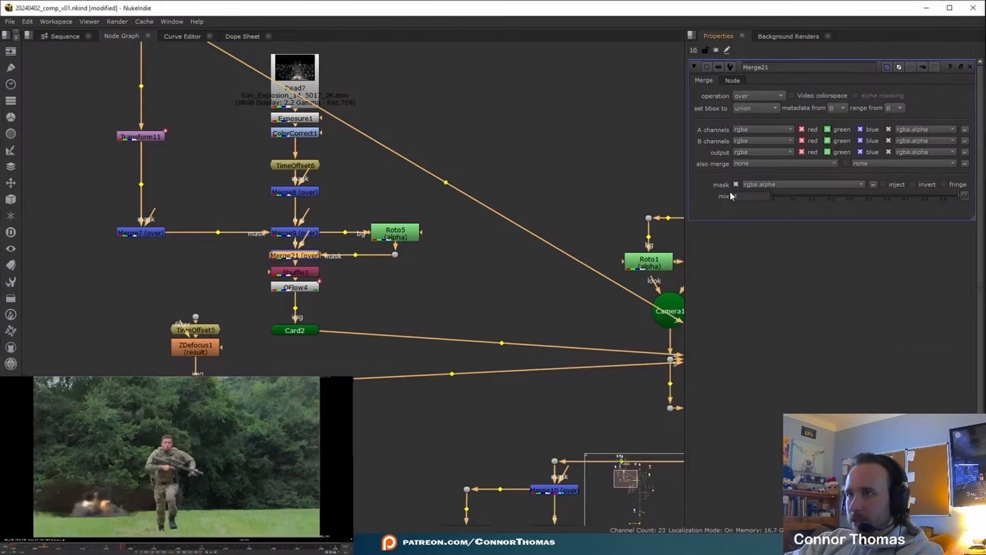
# Keyframe Merge21's mix at 0 for the frame before the explosion
pyautogui.rightClick(729, 190)
pyautogui.click(692, 198)
pyautogui.rightClick(740, 194)
pyautogui.click(750, 196)
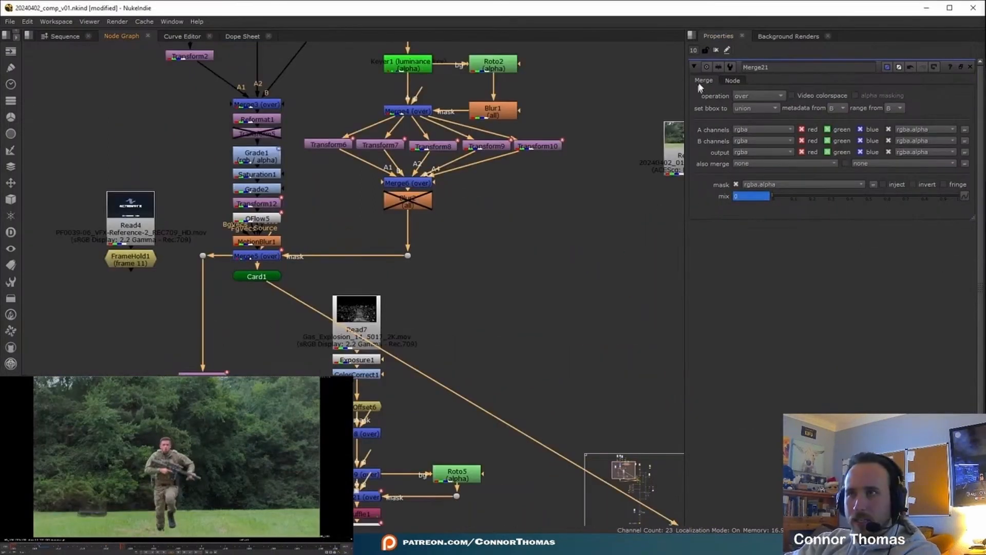
pyautogui.click(550, 281)
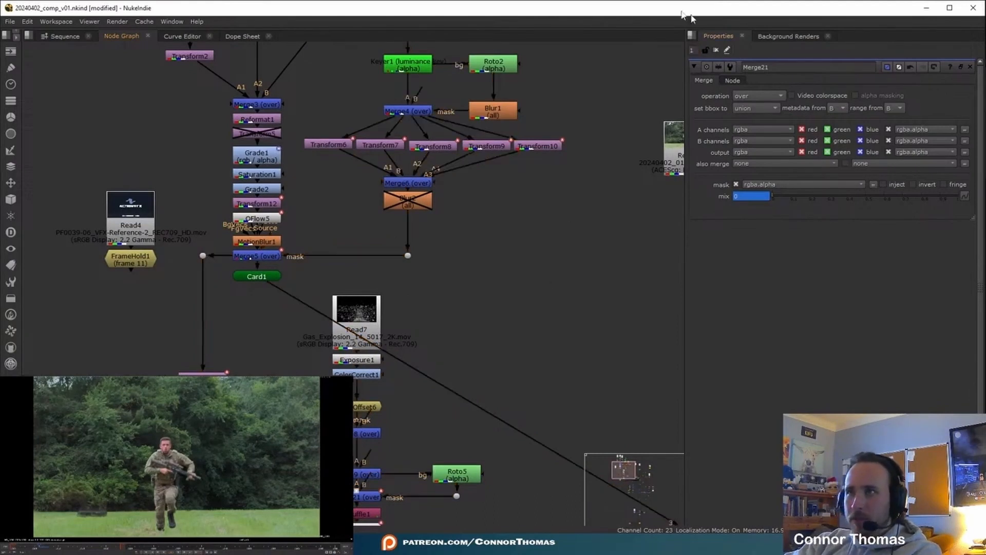
# Open Merge5's properties and inspect its mix animation in the Dope Sheet
pyautogui.doubleClick(273, 258)
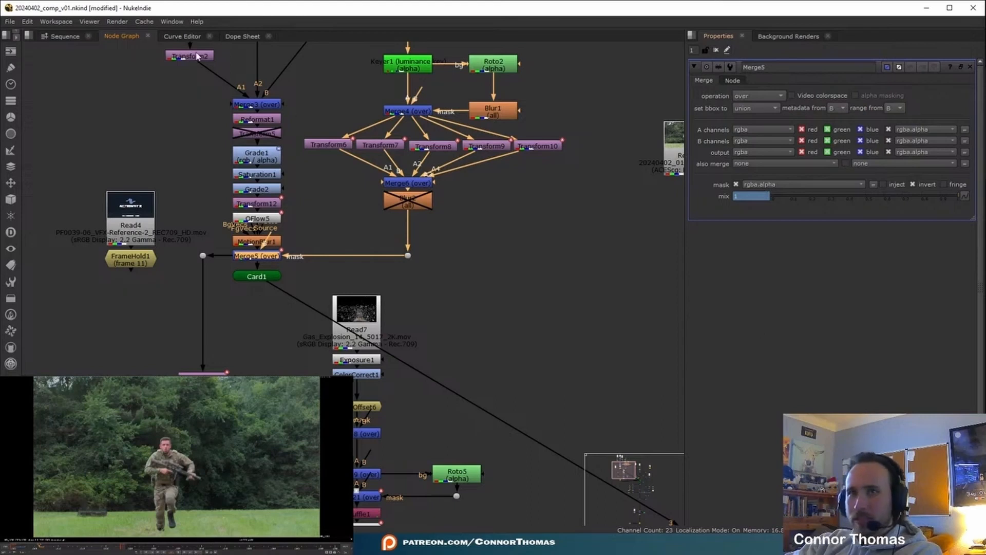
pyautogui.click(242, 36)
pyautogui.moveTo(398, 104); pyautogui.dragTo(476, 109)
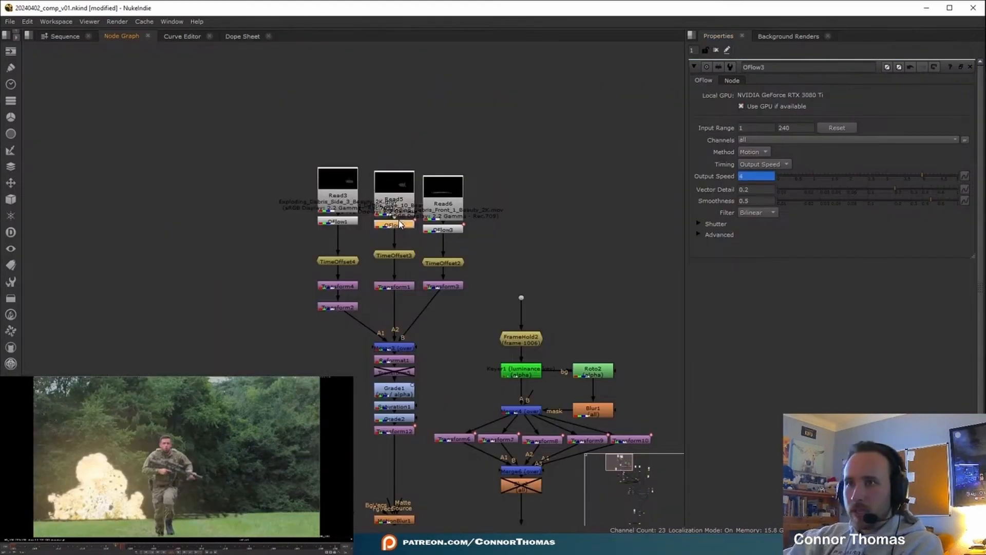
# Review OFlow3's Output Speed around the explosion frames
pyautogui.click(347, 221)
pyautogui.click(617, 210)
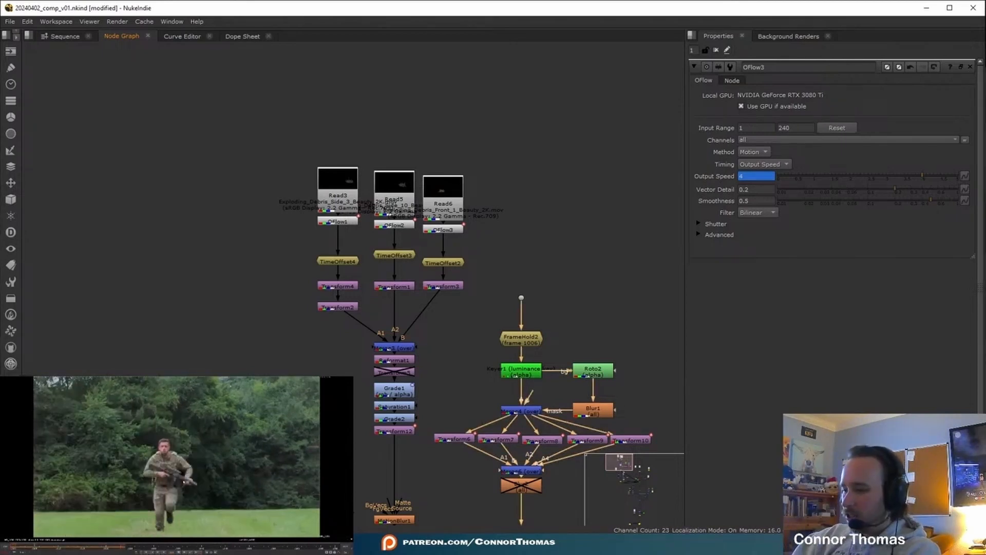
pyautogui.moveTo(921, 176); pyautogui.dragTo(896, 176)
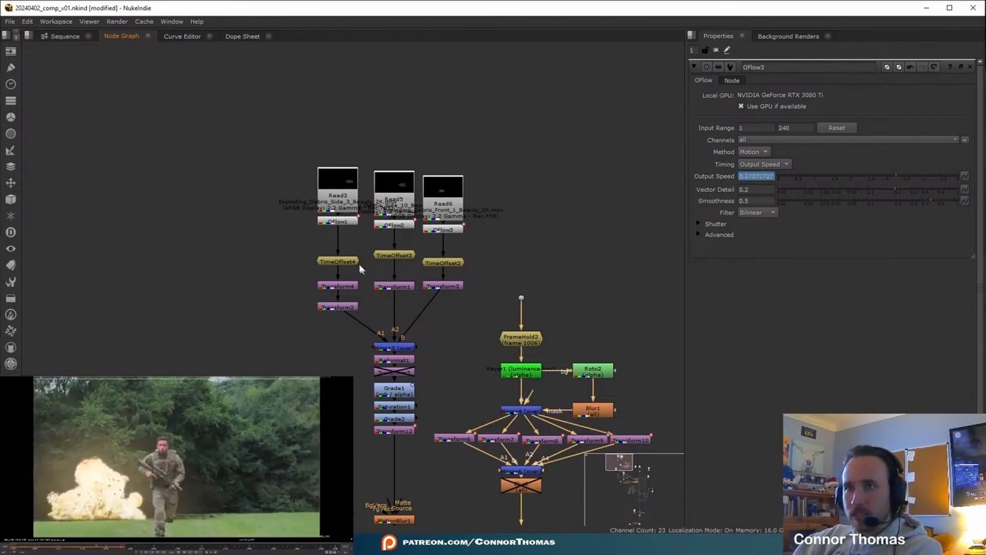
pyautogui.scroll(5, 386, 200)
pyautogui.moveTo(581, 272); pyautogui.dragTo(544, 216, button='middle')
pyautogui.click(445, 204)
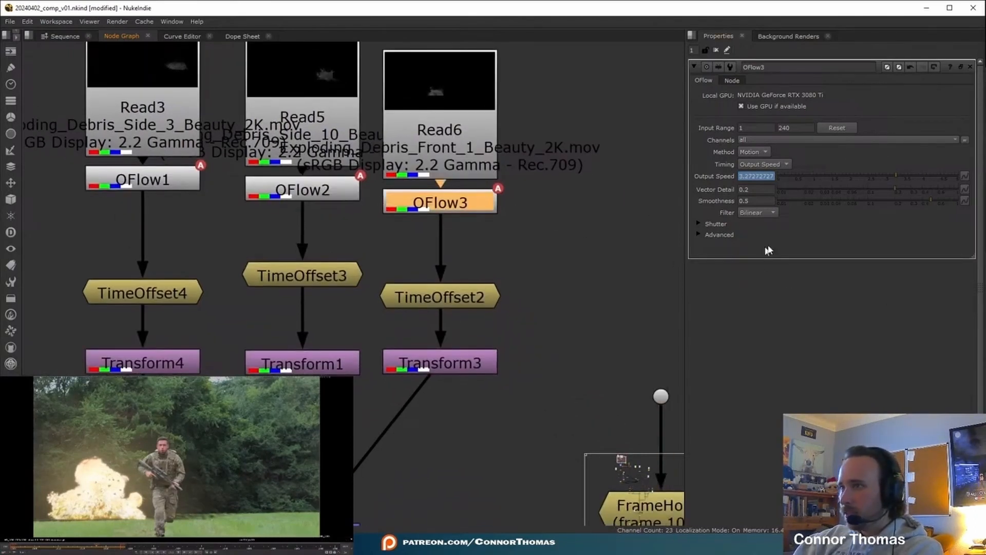
# Try deleting the earlier of OFlow3's two Output Speed keyframes in the Dope Sheet
pyautogui.click(243, 36)
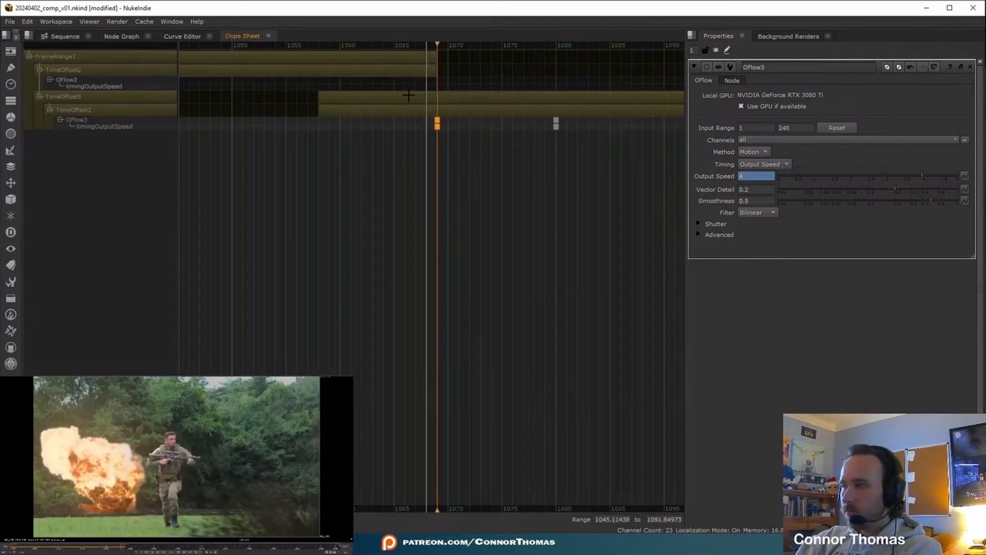
pyautogui.press('Delete')
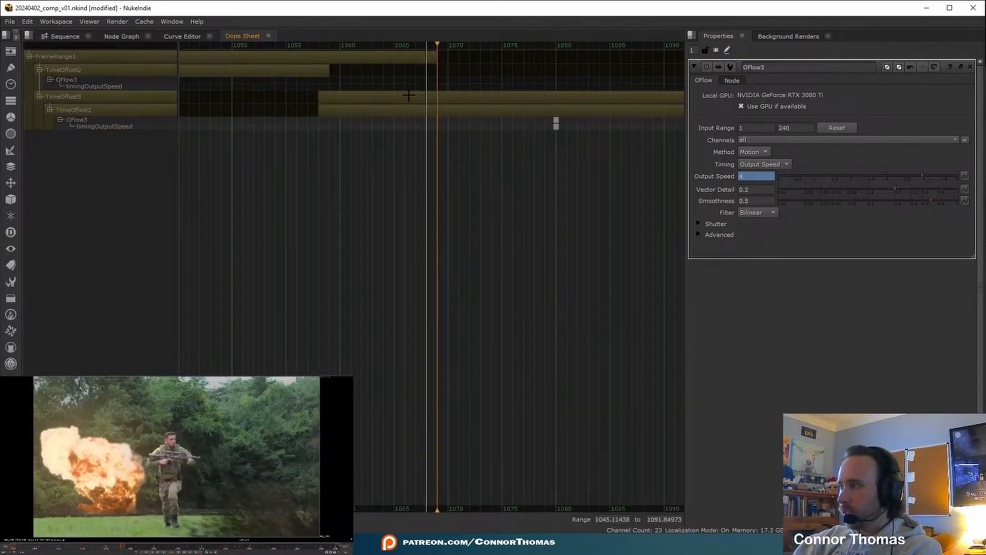
pyautogui.click(122, 36)
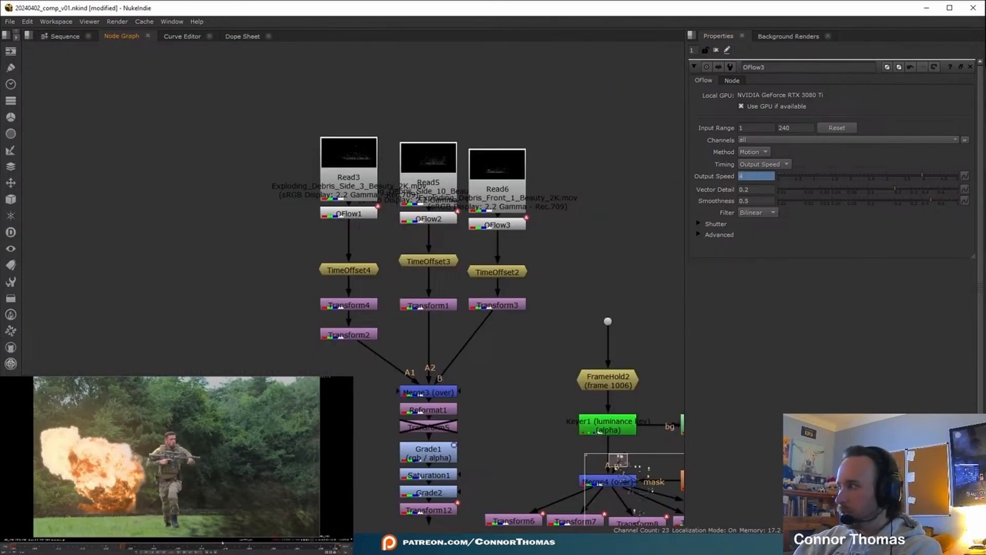
# View OFlow3's debris output and delete the later Output Speed keyframe in the Dope Sheet
pyautogui.moveTo(241, 513); pyautogui.dragTo(293, 528)
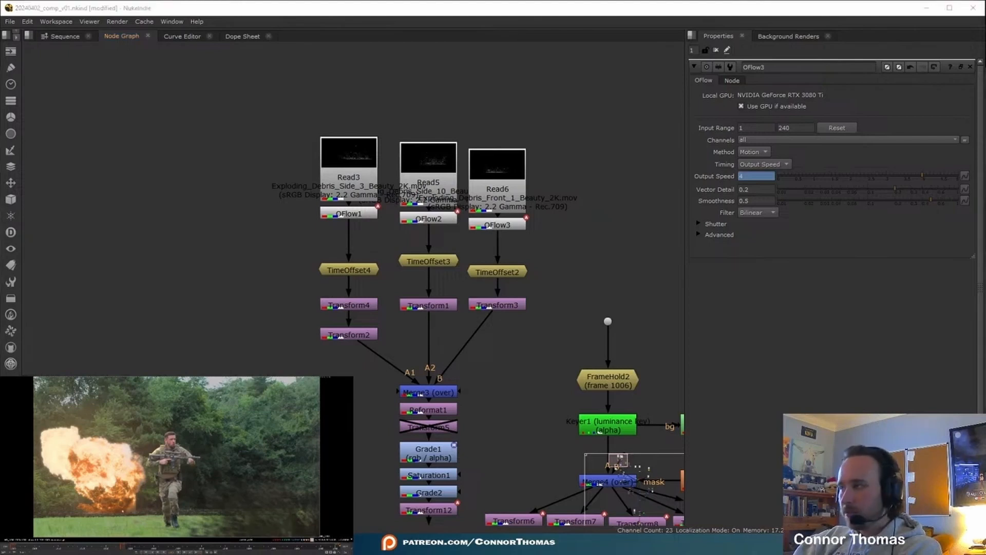
pyautogui.click(497, 223)
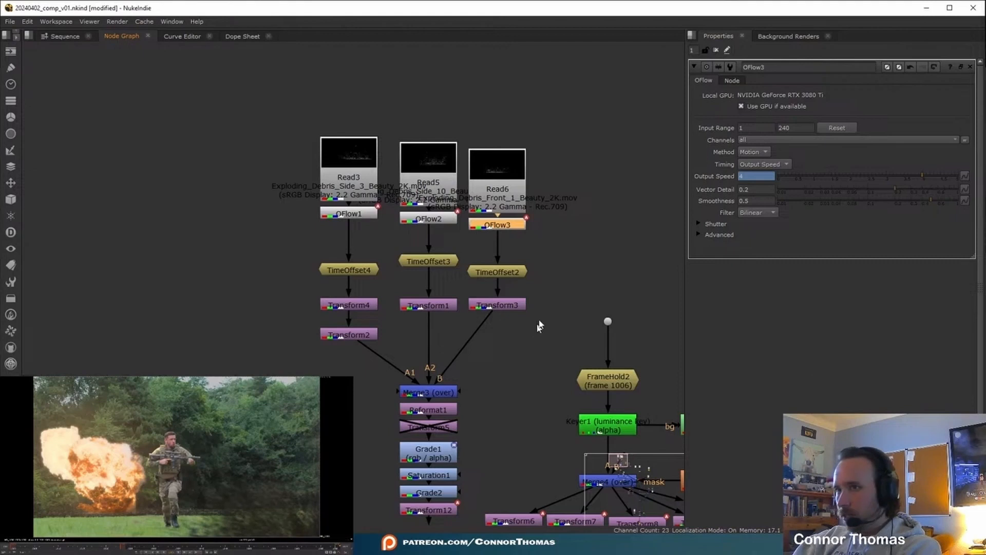
pyautogui.press('1')
pyautogui.click(206, 543)
pyautogui.click(242, 36)
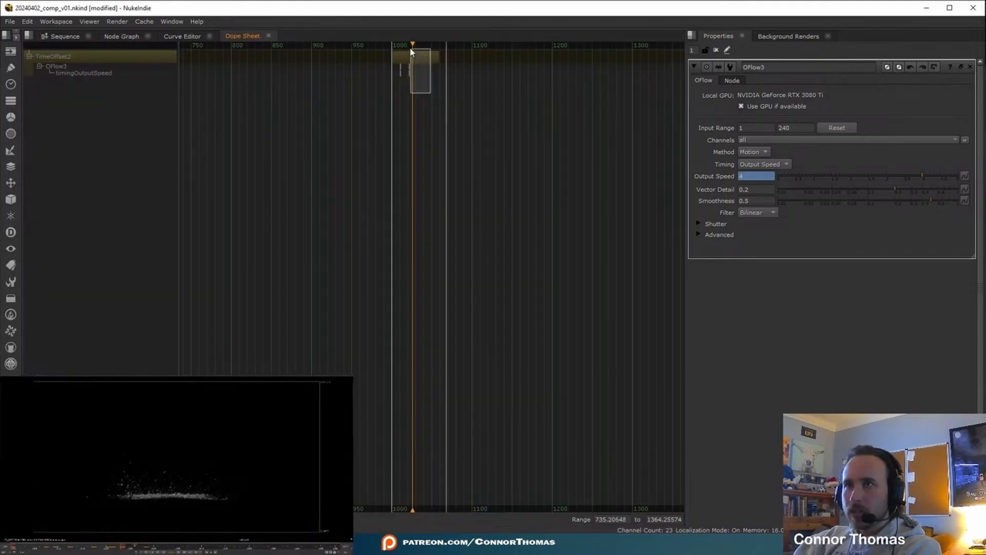
pyautogui.press('Delete')
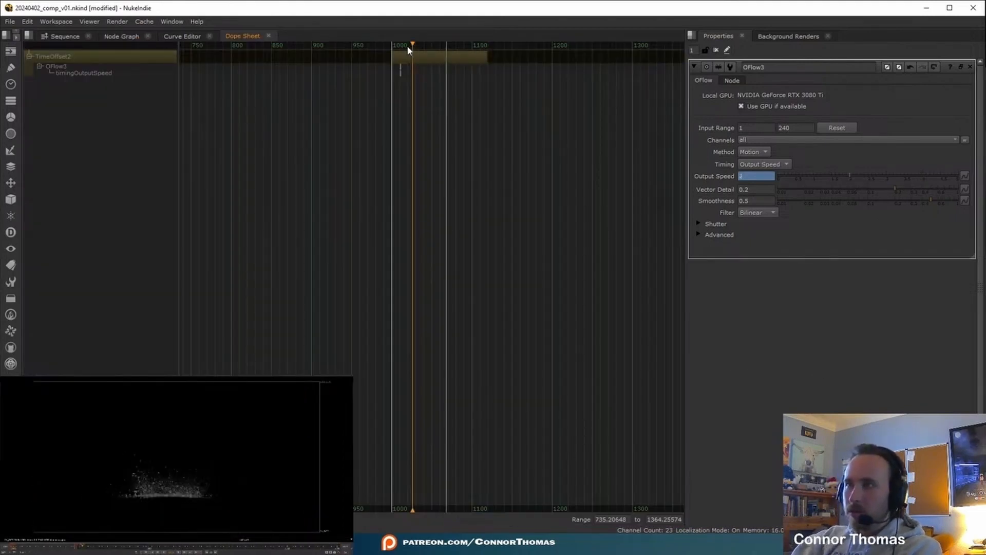
pyautogui.click(135, 36)
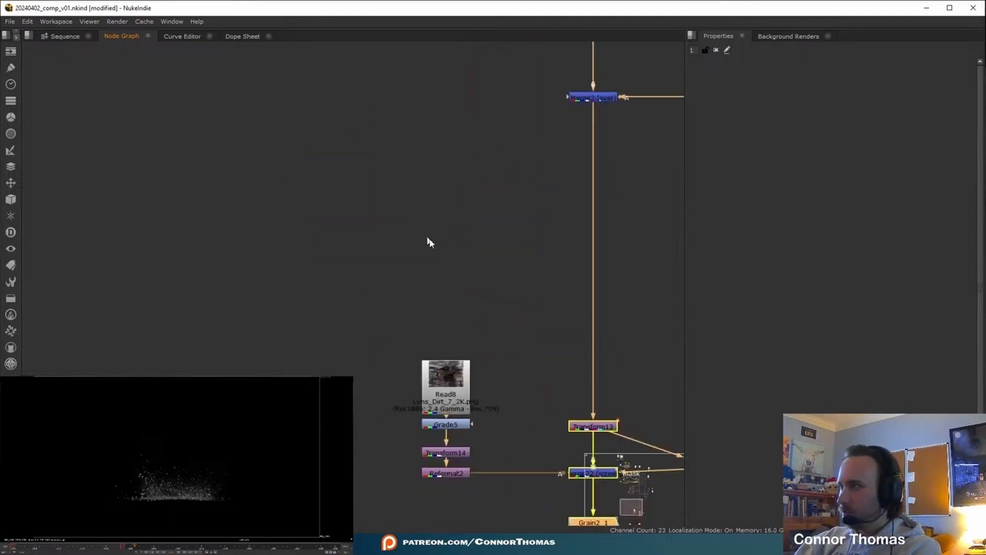
# Add a Blur node directly after OFlow4 in the Gas Explosion branch and set its size to 9
pyautogui.moveTo(431, 243); pyautogui.dragTo(301, 62, button='middle')
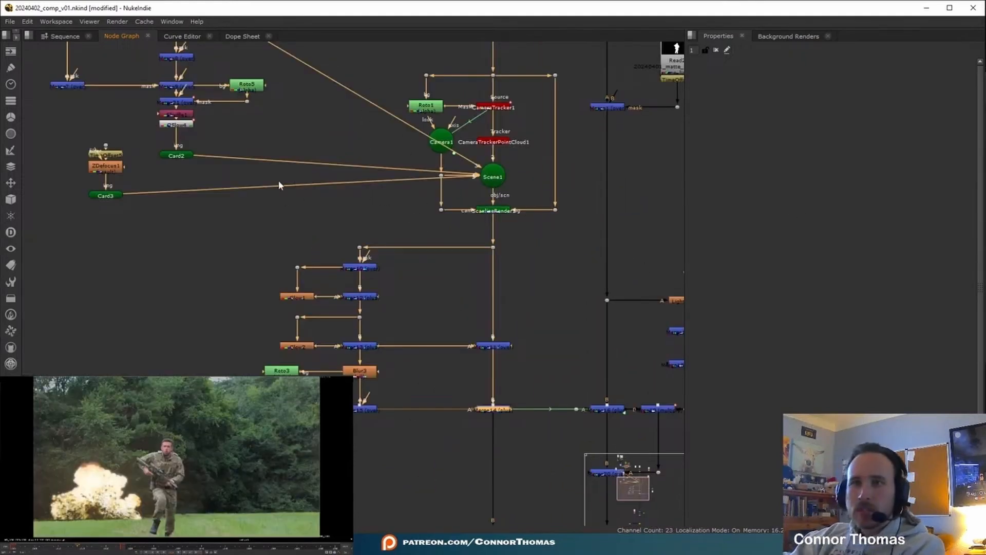
pyautogui.scroll(2, 302, 318)
pyautogui.scroll(2, 302, 318)
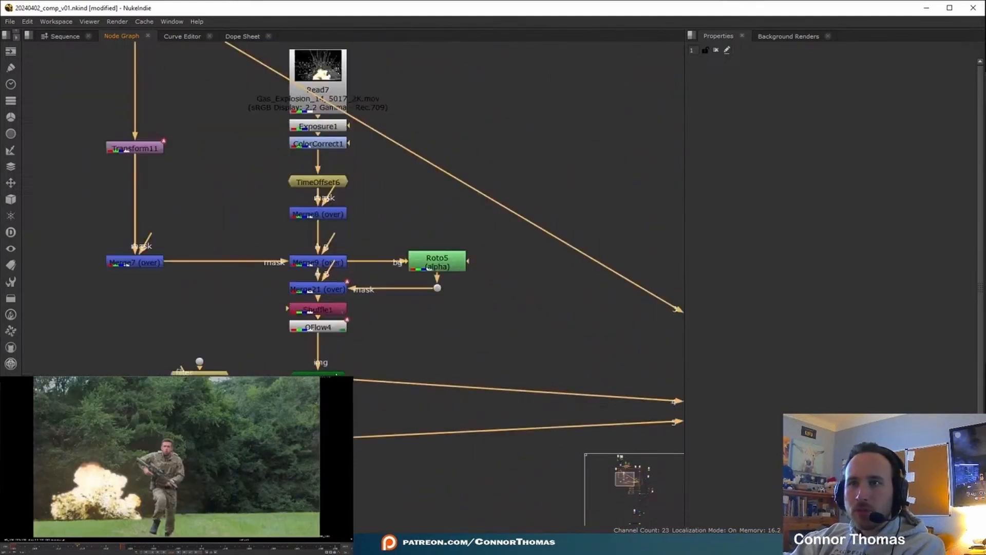
pyautogui.click(324, 331)
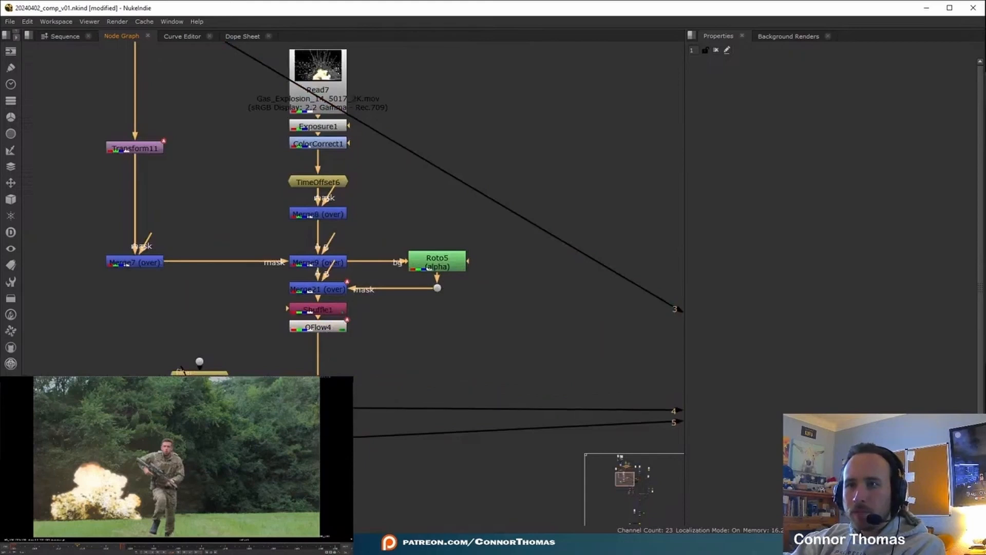
pyautogui.press('Tab')
pyautogui.write('blur')
pyautogui.press('Return')
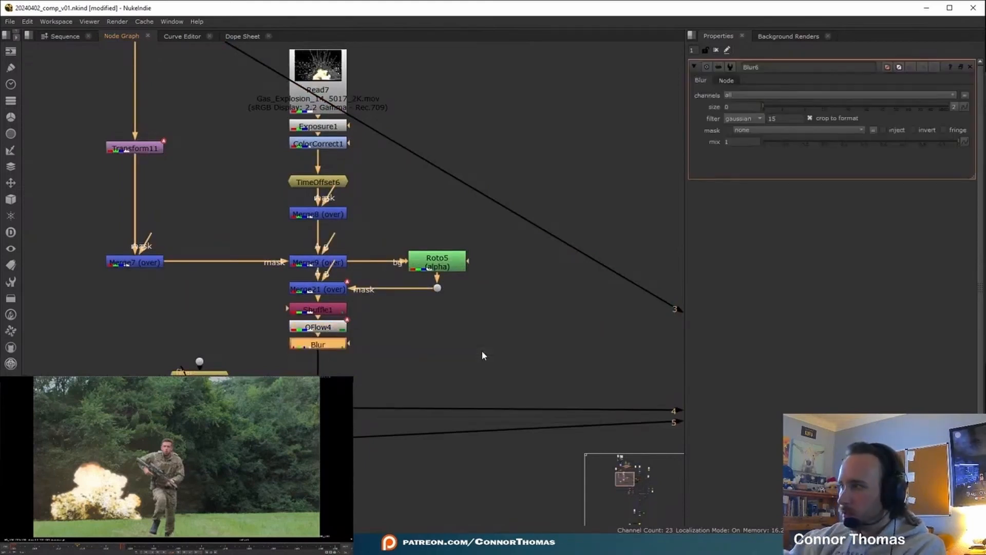
pyautogui.moveTo(791, 107); pyautogui.dragTo(818, 107)
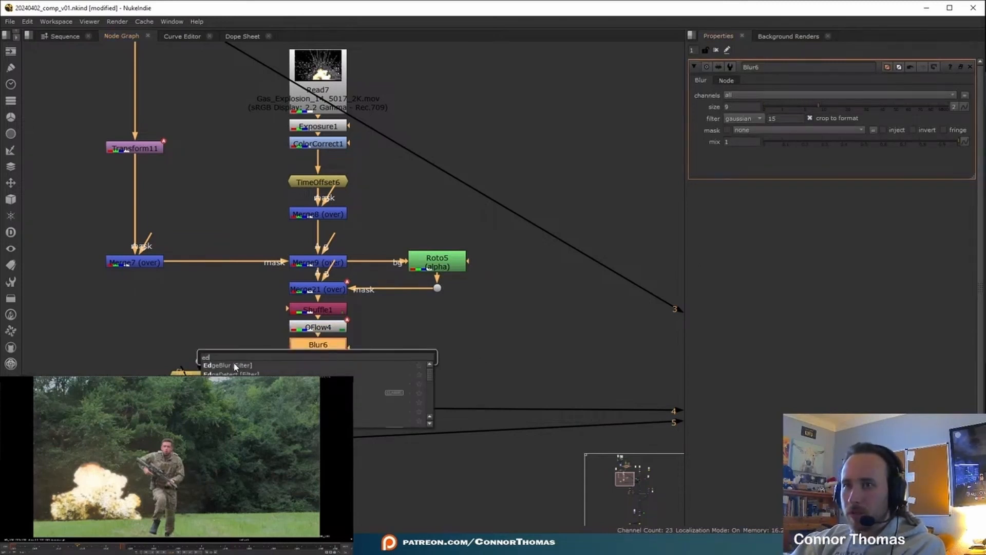
# Add an EdgeBlur node below Blur6 with size 4 and brightness 1.12
pyautogui.press('Return')
pyautogui.moveTo(293, 367); pyautogui.dragTo(285, 371)
pyautogui.click(842, 118)
pyautogui.moveTo(833, 117); pyautogui.dragTo(816, 118)
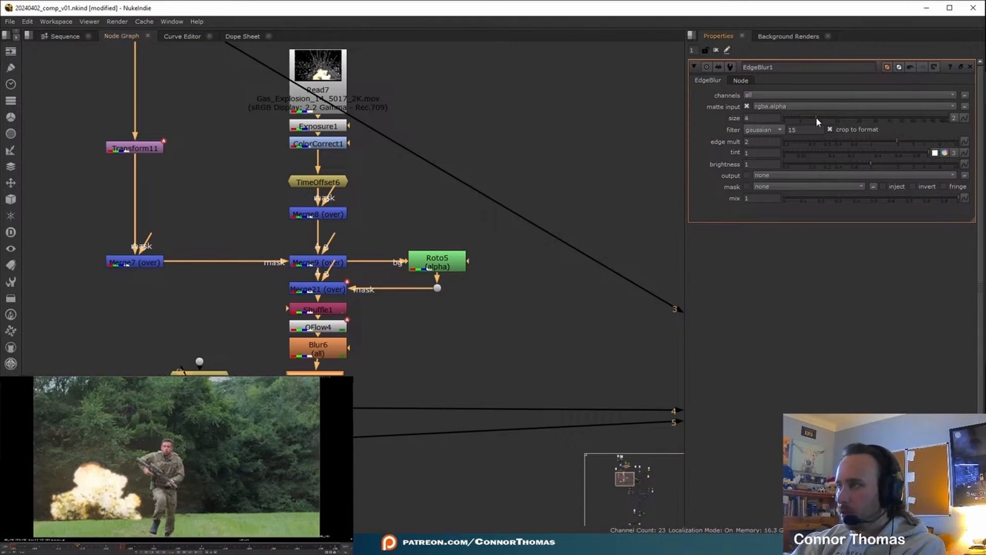
pyautogui.moveTo(878, 166); pyautogui.dragTo(875, 165)
# Disable the Blur6 node
pyautogui.click(329, 347)
pyautogui.press('d')
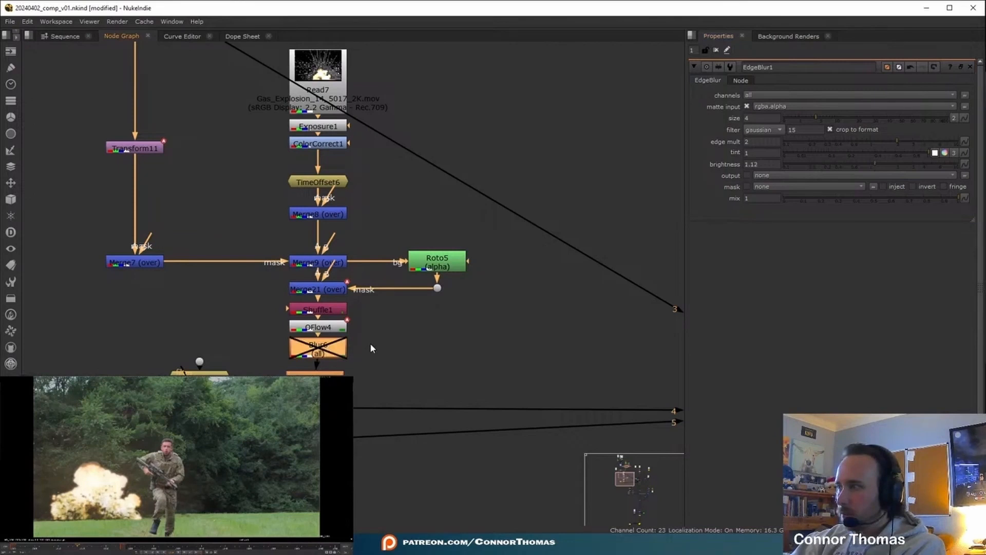
pyautogui.click(638, 358)
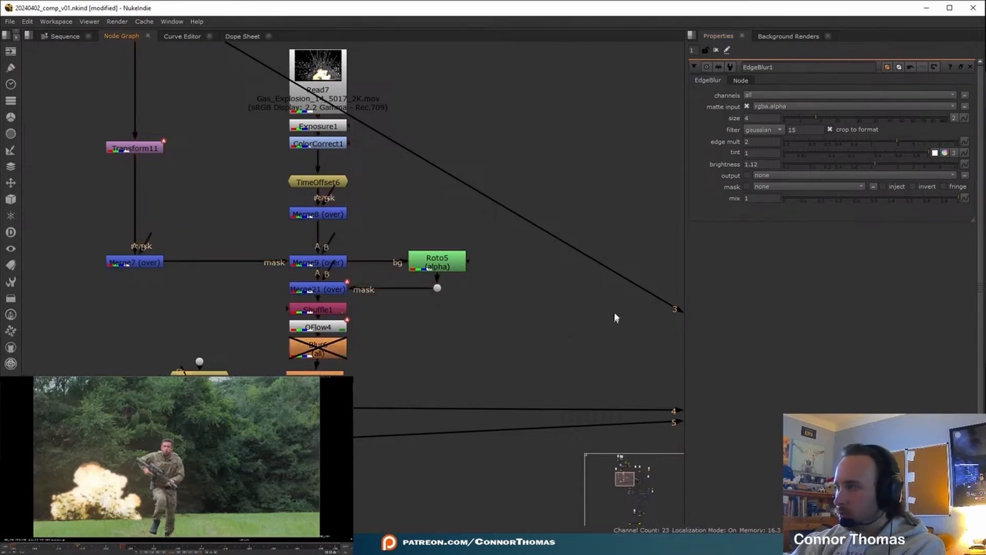
# Raise EdgeBlur1's size to 4.6 and its brightness to 1.6
pyautogui.click(322, 377)
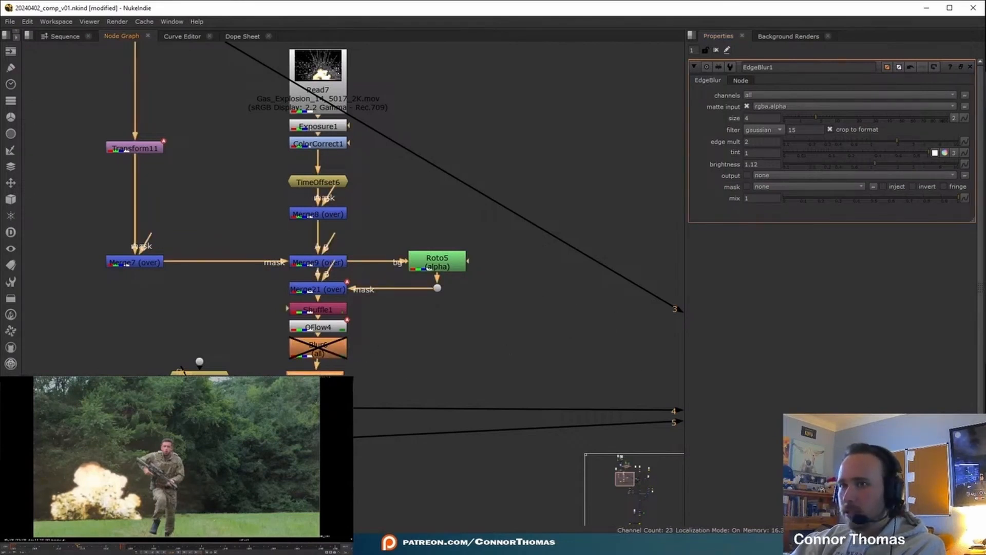
pyautogui.click(817, 118)
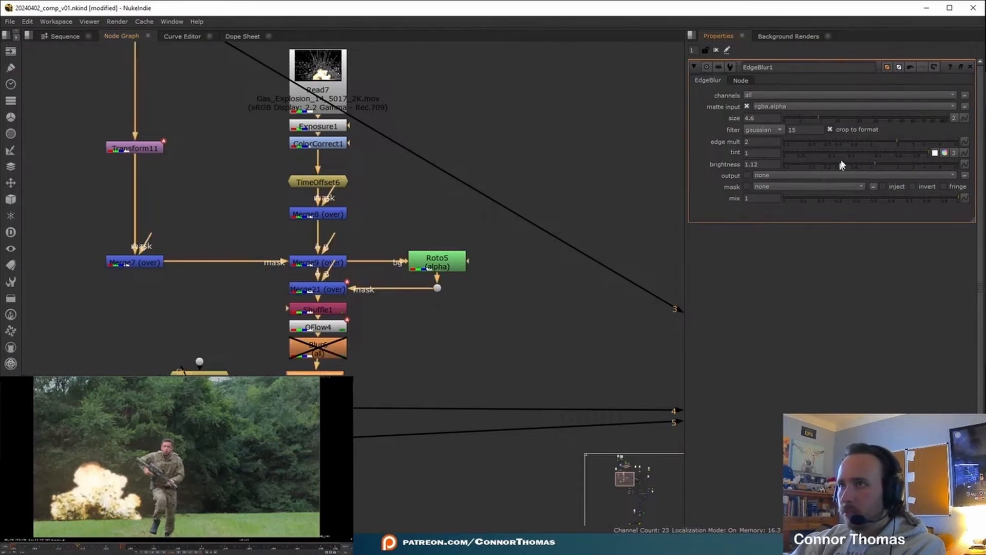
pyautogui.click(887, 163)
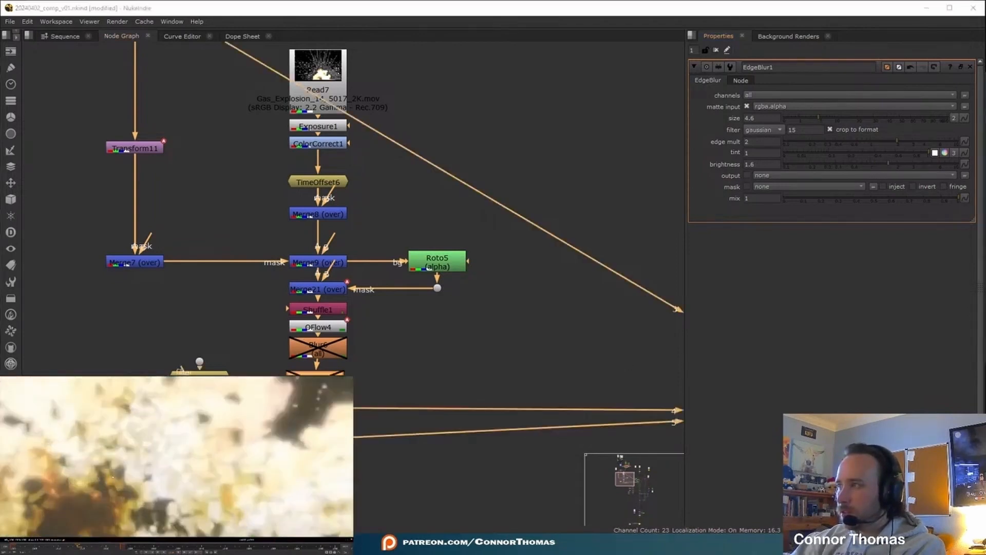
# Toggle EdgeBlur1 off and on repeatedly to compare the explosion with and without the edge blur
pyautogui.press('d')
pyautogui.press('d')
pyautogui.press('d')
pyautogui.press('d')
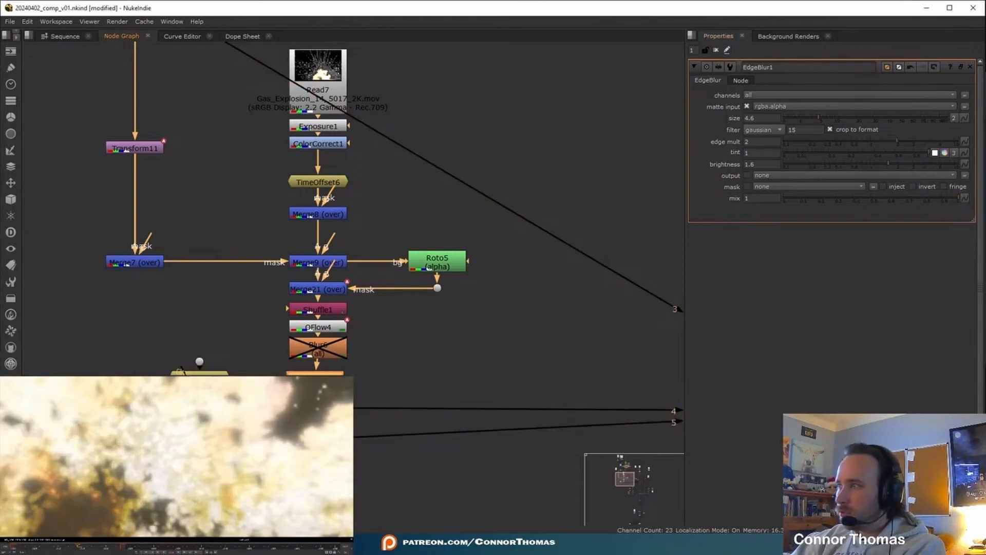
pyautogui.press('d')
pyautogui.press('d')
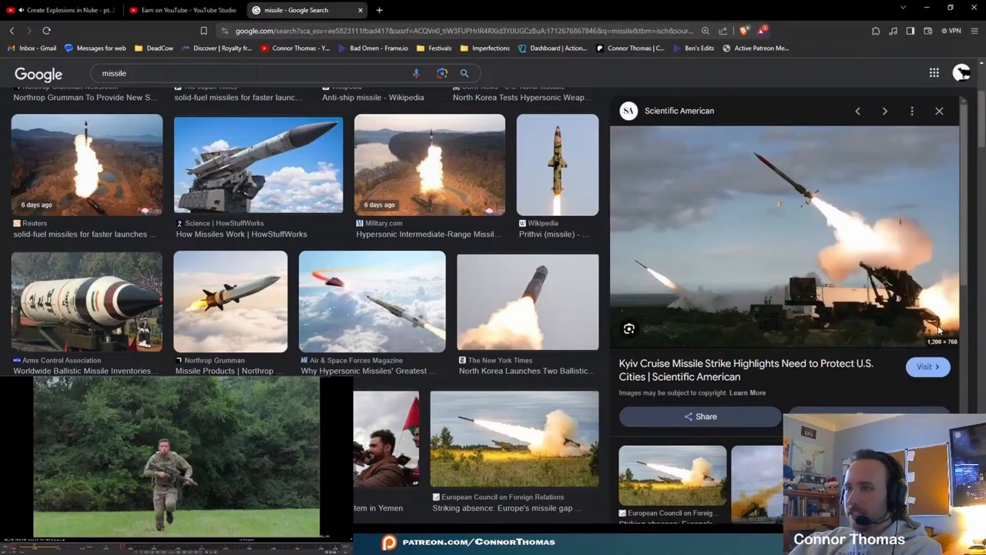
# In the web browser, save the Scientific American missile launch image to Downloads as a WEBP file
pyautogui.rightClick(732, 231)
pyautogui.click(738, 252)
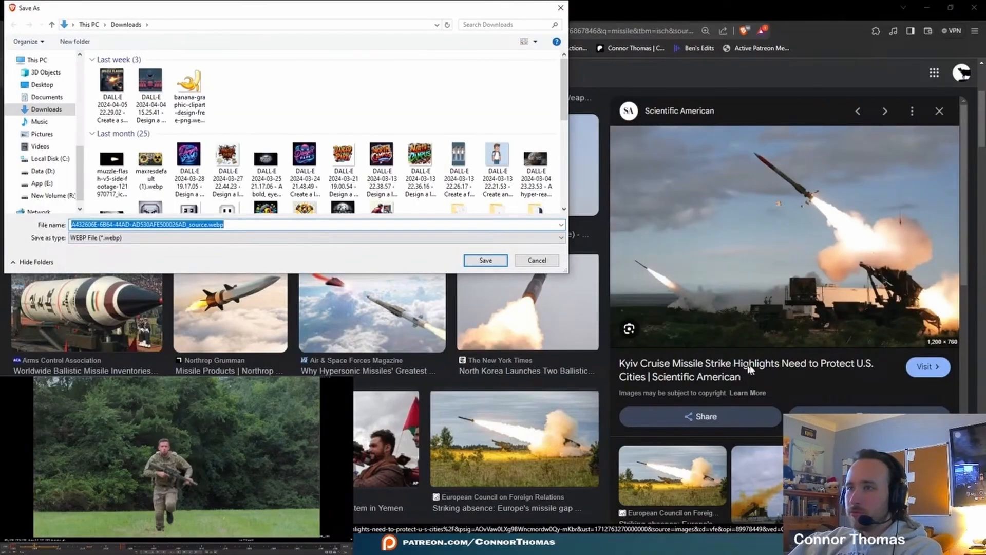
pyautogui.press('Return')
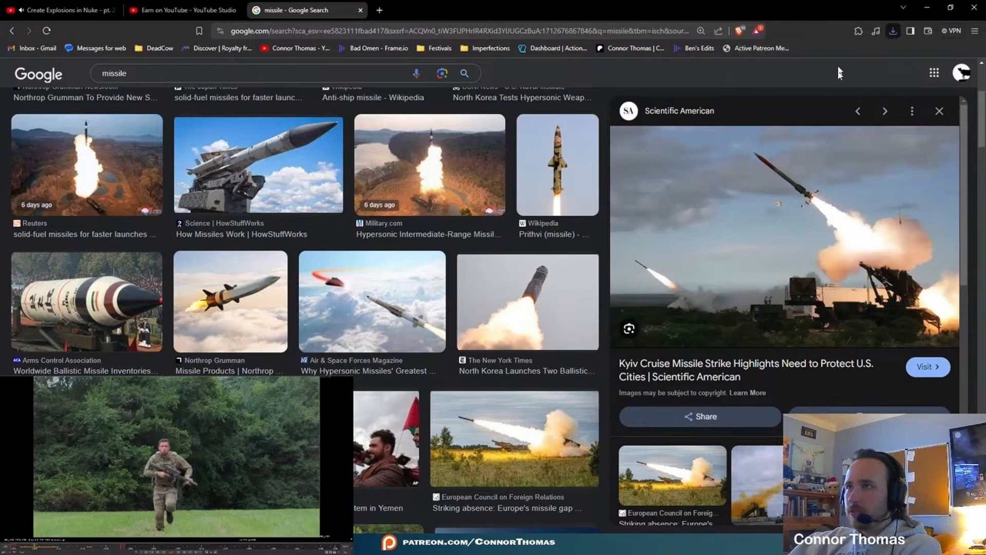
# Capture a screenshot region around the upper missile in the preview image and paste it into Paint
pyautogui.press('super+shift+s')
pyautogui.moveTo(738, 136); pyautogui.dragTo(850, 234)
pyautogui.press('super')
pyautogui.write('pa')
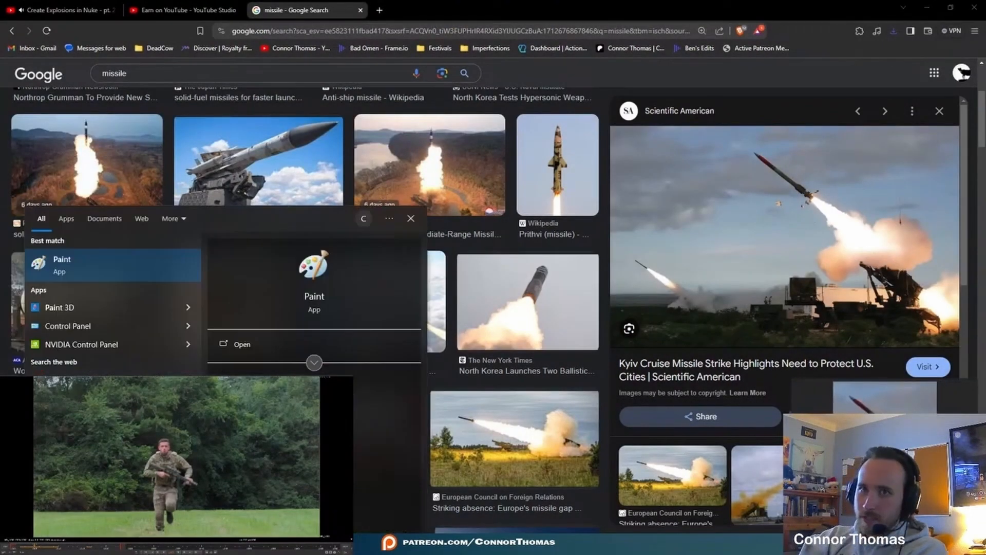
pyautogui.press('Return')
pyautogui.hotkey('ctrl', 'v')
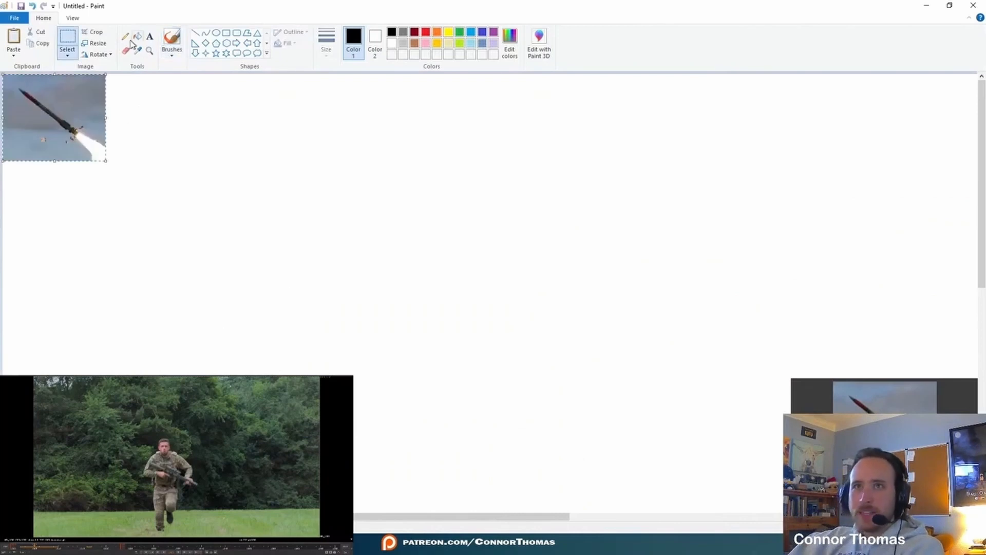
# Crop the canvas to the pasted missile picture and save it as missile_uncut.png
pyautogui.click(93, 32)
pyautogui.click(12, 19)
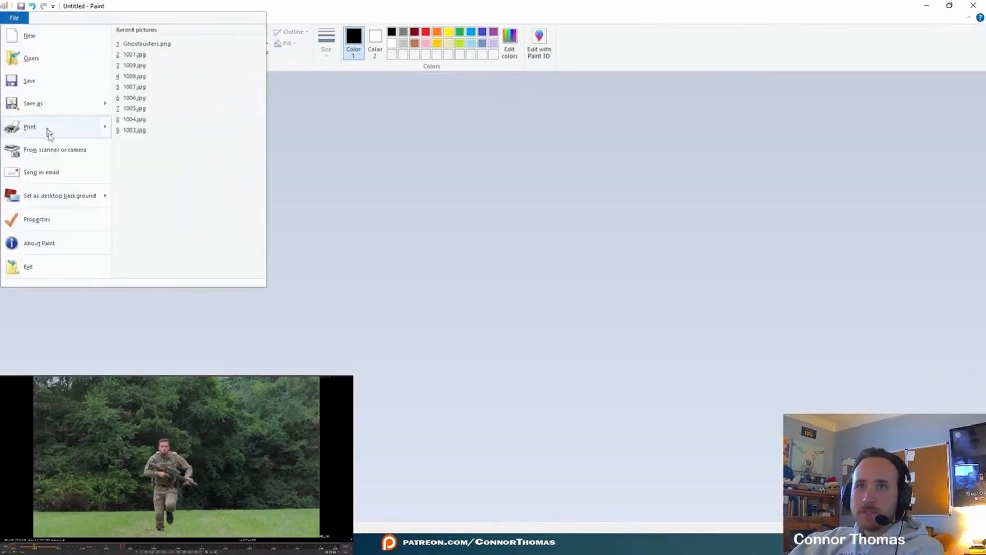
pyautogui.click(59, 88)
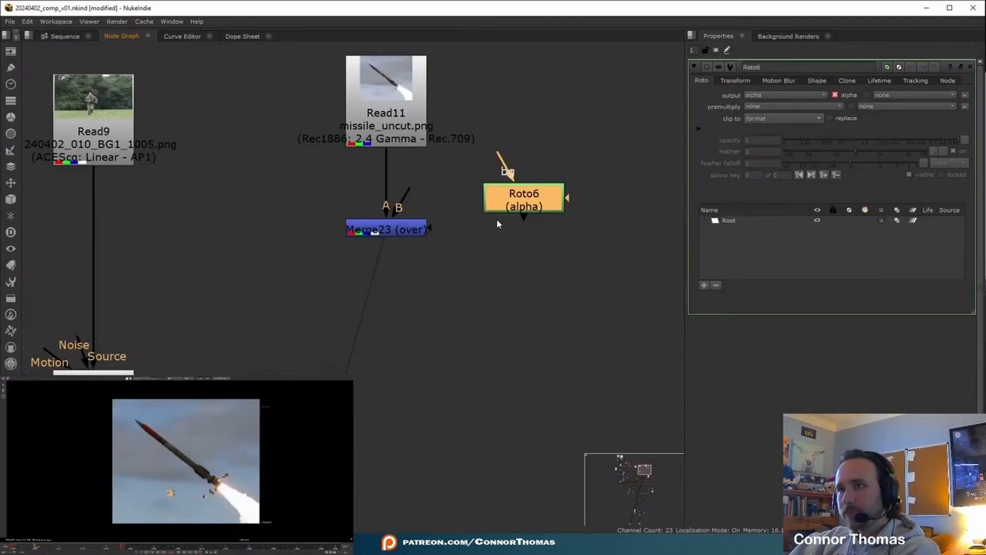
# In Nuke, connect Roto6's bg input to the missile_uncut.png Read node and plug Roto6 into Merge23's mask input
pyautogui.scroll(2, 500, 180)
pyautogui.moveTo(497, 186); pyautogui.dragTo(406, 134)
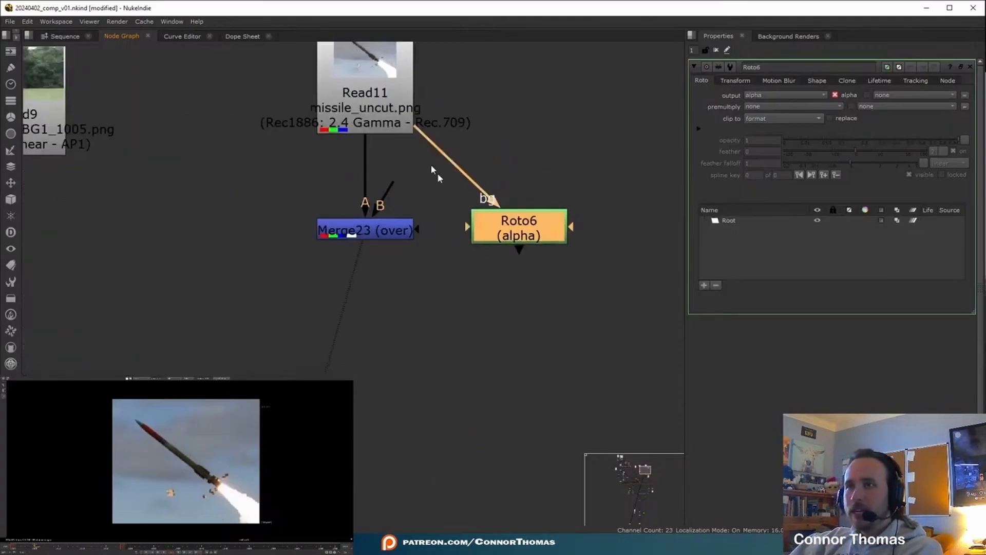
pyautogui.moveTo(425, 231); pyautogui.dragTo(516, 231)
pyautogui.moveTo(526, 232); pyautogui.dragTo(568, 234)
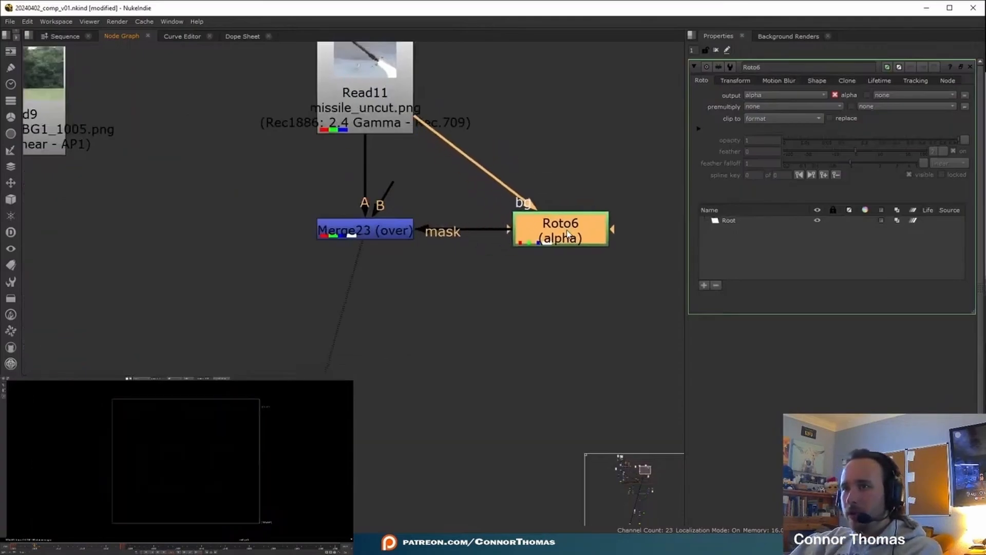
# Display the missile_uncut.png Read node in the viewer with the missile filling the frame
pyautogui.click(379, 125)
pyautogui.press('1')
pyautogui.scroll(5, 103, 411)
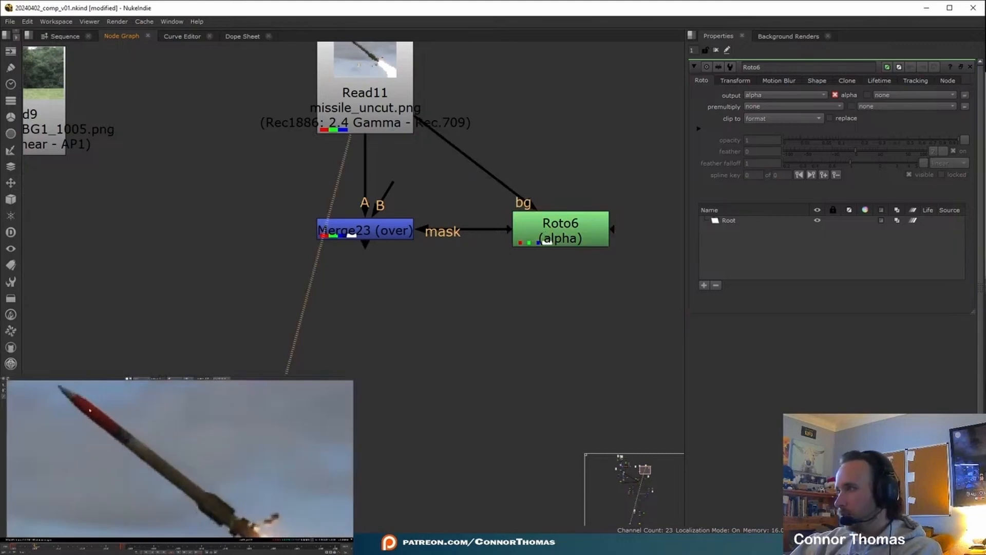
# Outline the missile in Roto6, adjust the node's premultiply option, and display the masked Merge23 result in the viewer
pyautogui.click(102, 410)
pyautogui.press('f')
pyautogui.click(794, 106)
pyautogui.click(760, 116)
pyautogui.click(716, 51)
pyautogui.click(341, 231)
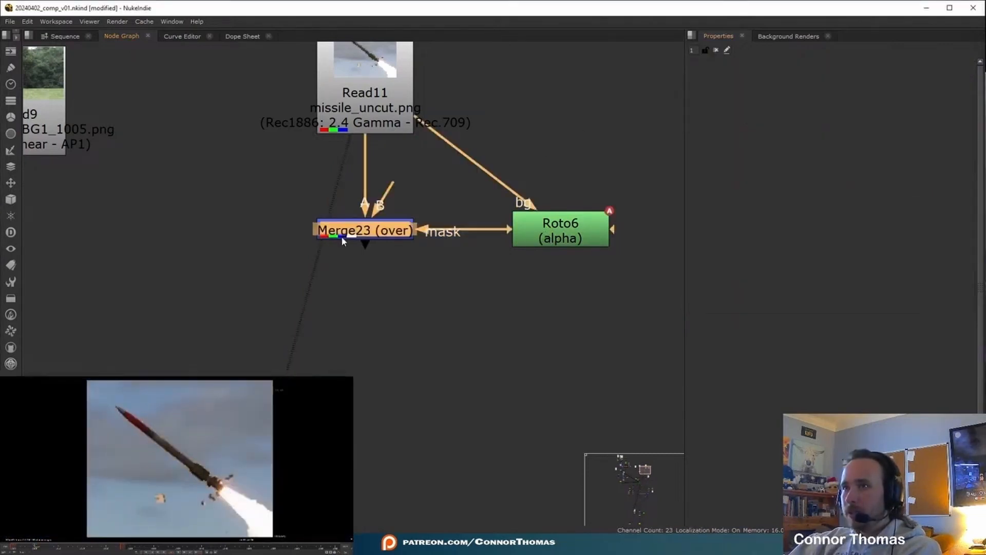
pyautogui.press('1')
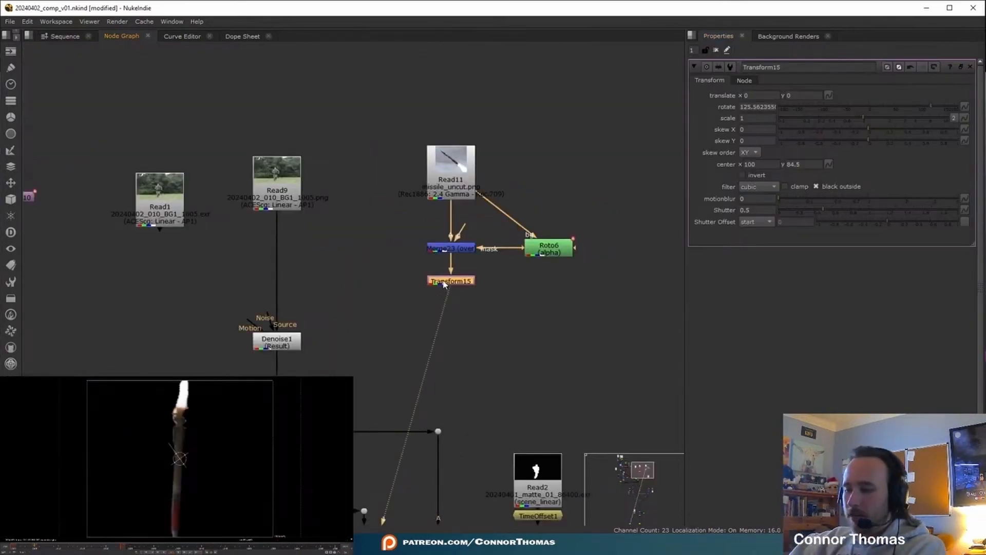
# Merge the rotated missile from Transform15 over the Read9 plate and move it to translate 514, 656
pyautogui.press('m')
pyautogui.moveTo(511, 282); pyautogui.dragTo(268, 282)
pyautogui.press('1')
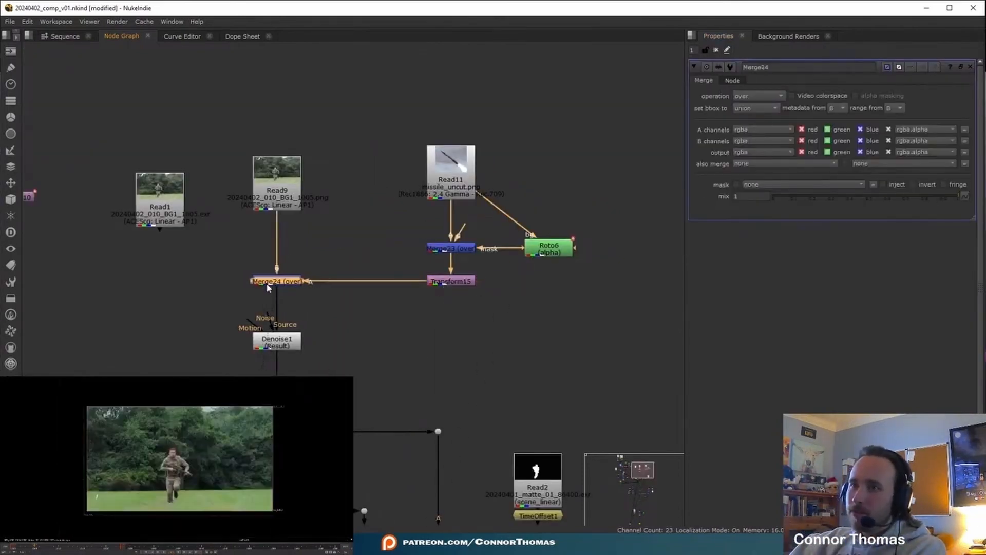
pyautogui.doubleClick(469, 281)
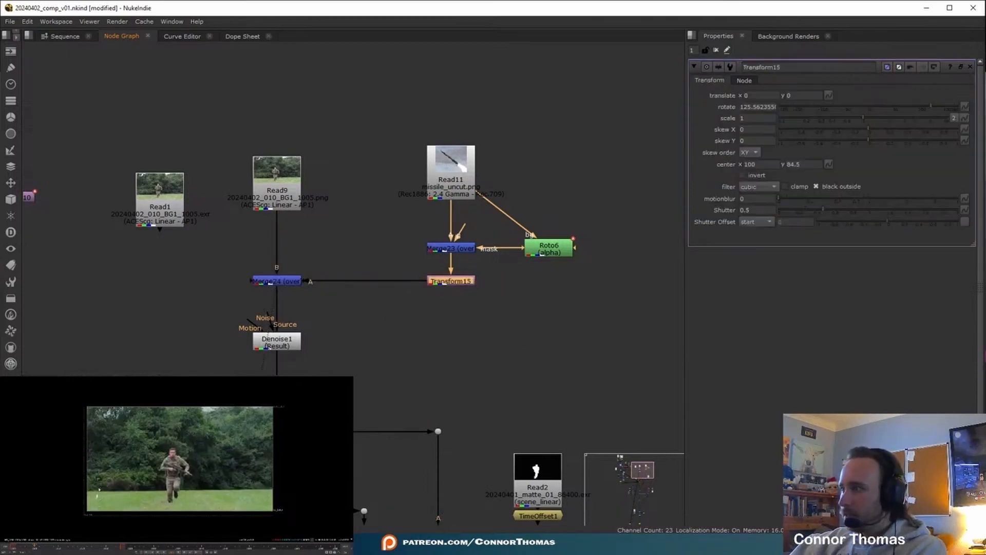
pyautogui.moveTo(92, 503); pyautogui.dragTo(95, 500)
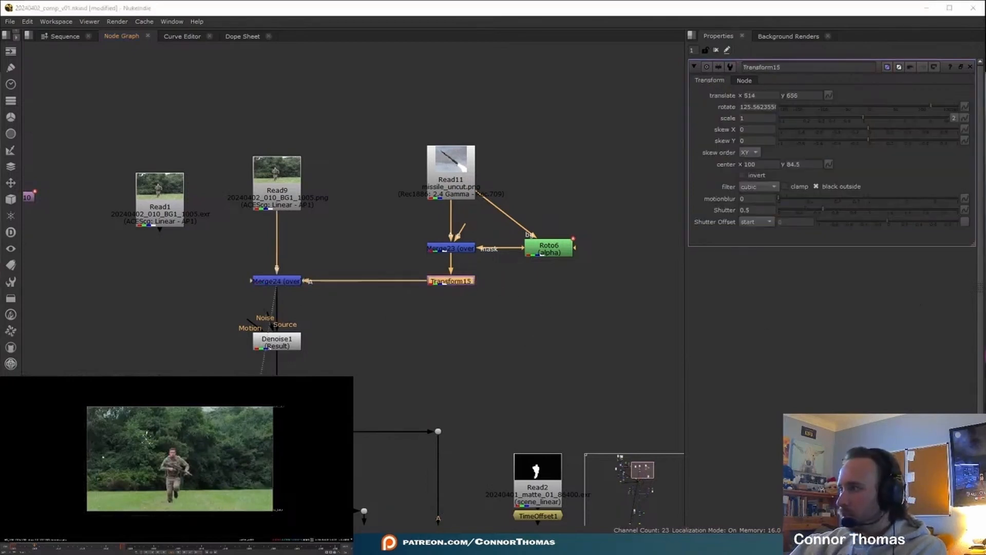
pyautogui.click(524, 298)
pyautogui.doubleClick(462, 166)
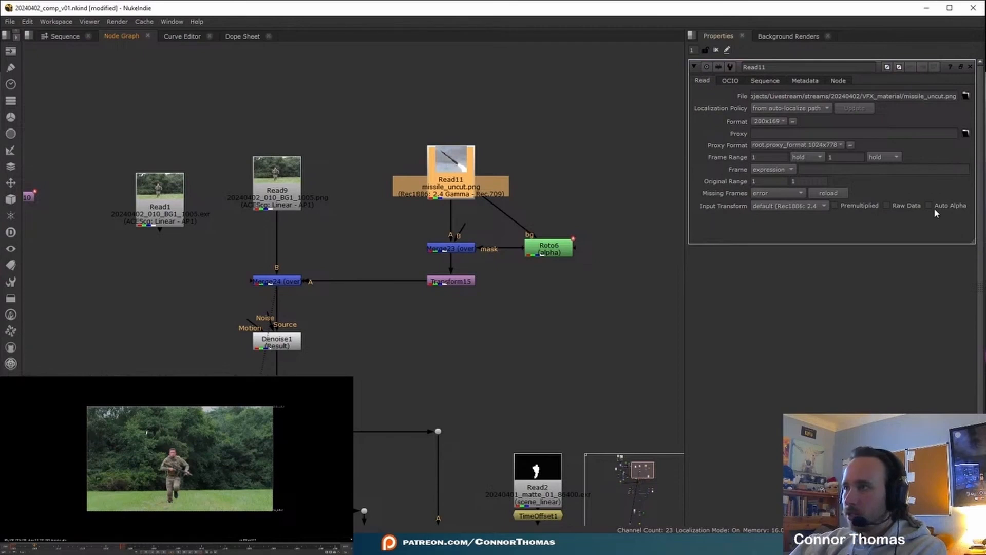
pyautogui.click(717, 50)
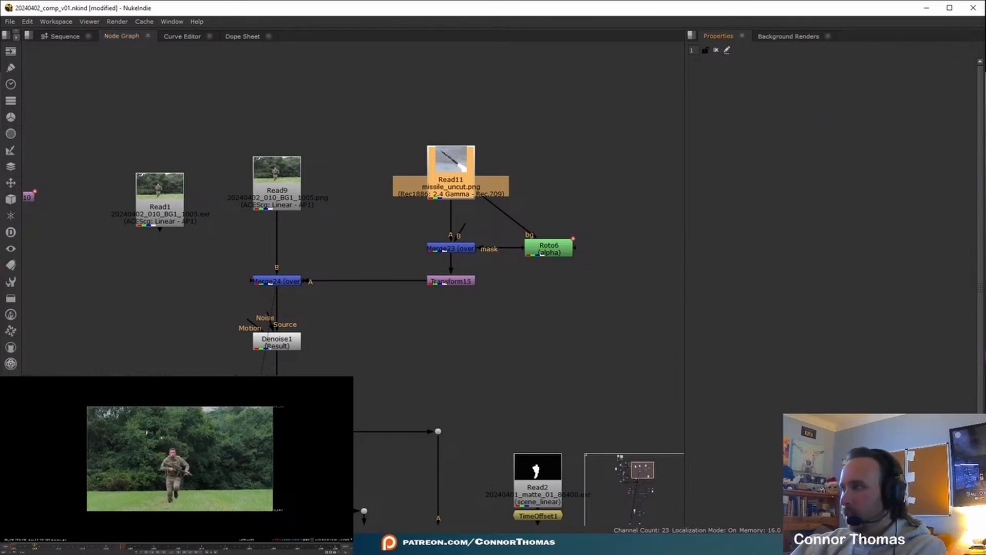
pyautogui.doubleClick(301, 282)
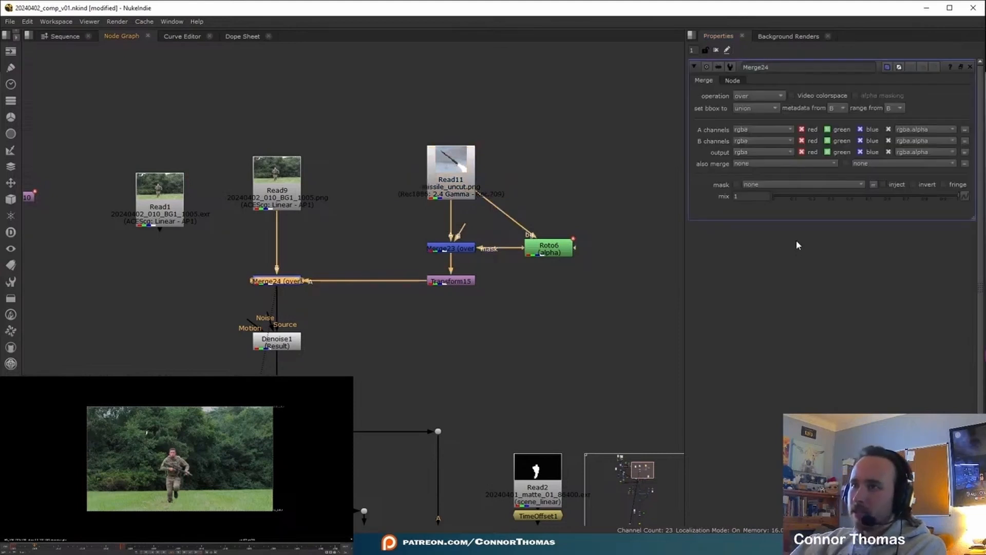
pyautogui.click(452, 313)
# In Transform15, scale the missile to 1.7, rotate it to about 112 degrees and move it to translate 525, 677
pyautogui.doubleClick(458, 283)
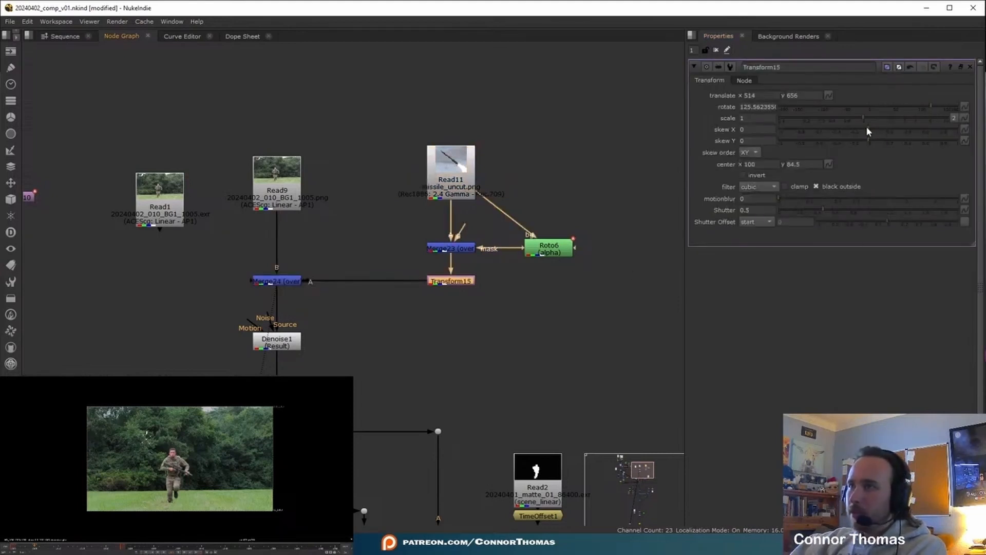
pyautogui.moveTo(867, 117); pyautogui.dragTo(892, 110)
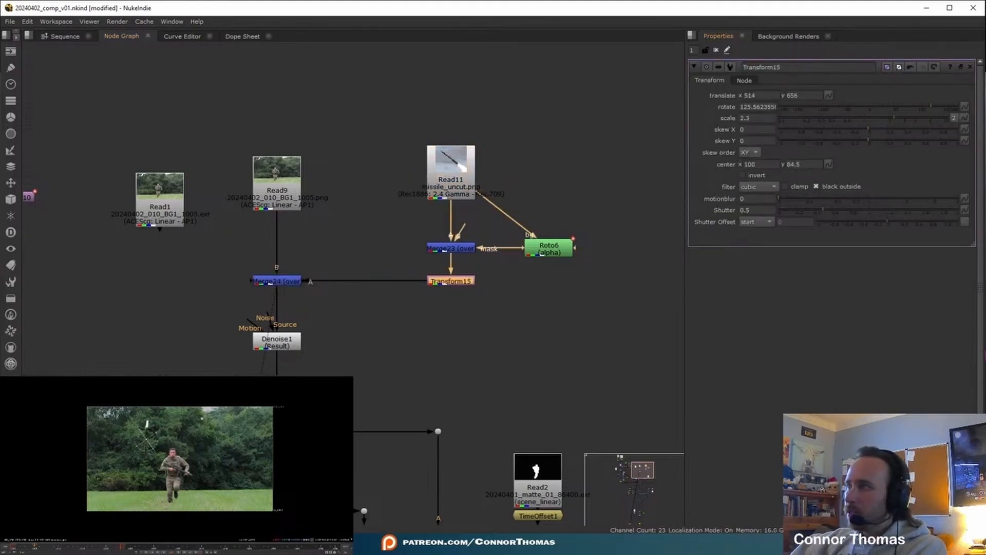
pyautogui.moveTo(133, 419); pyautogui.dragTo(140, 415)
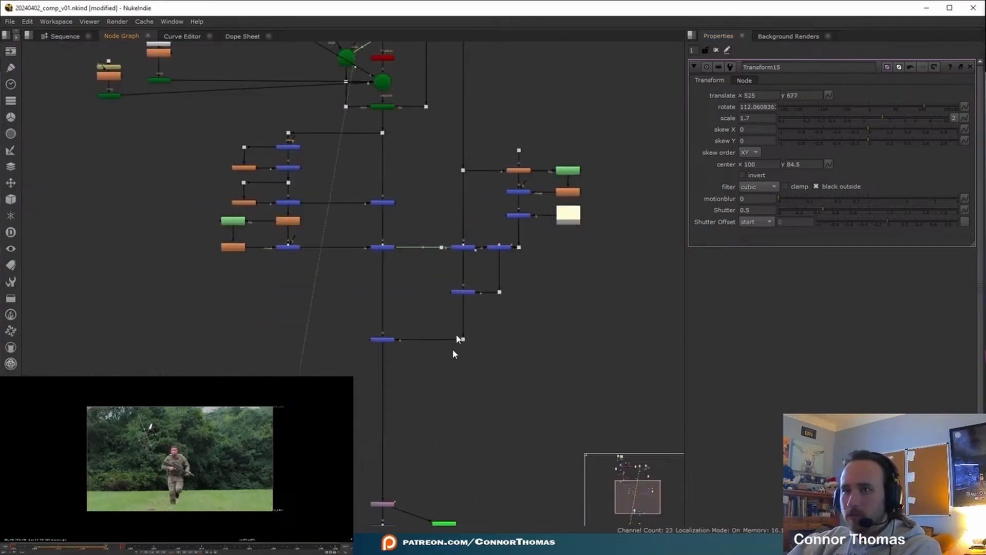
pyautogui.press('1')
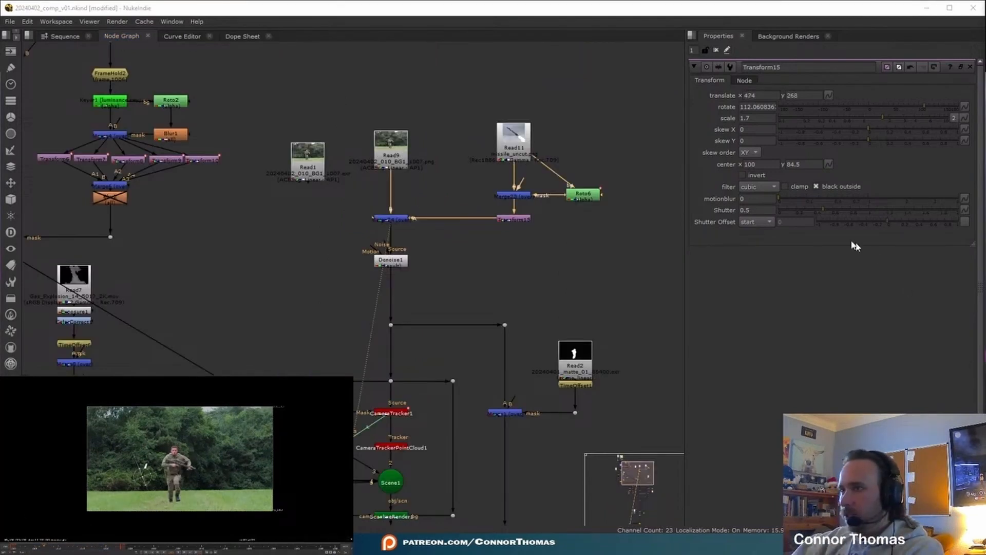
# Keyframe Transform15's translate so the missile falls from above the frame to 387, -38 on the grass
pyautogui.press('Right')
pyautogui.moveTo(144, 478); pyautogui.dragTo(136, 509)
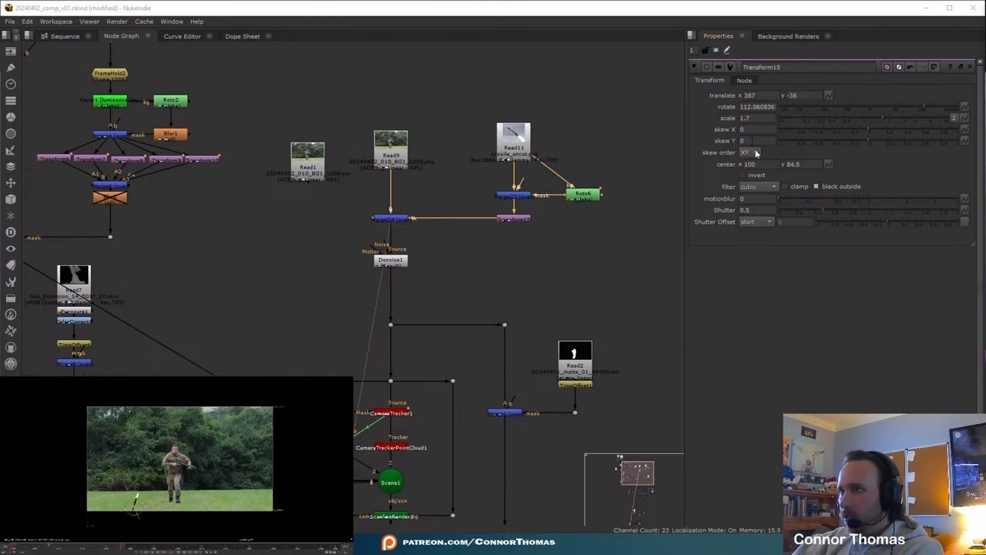
pyautogui.rightClick(759, 96)
pyautogui.click(776, 100)
pyautogui.rightClick(786, 96)
pyautogui.click(805, 100)
pyautogui.moveTo(134, 506); pyautogui.dragTo(182, 374)
pyautogui.press('Left')
pyautogui.press('Left')
pyautogui.press('Left')
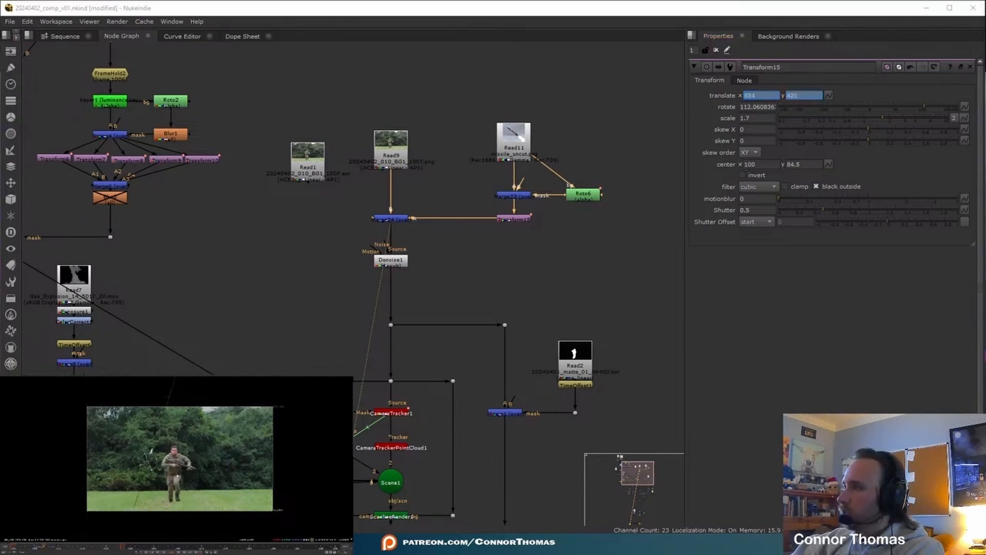
pyautogui.press('Right')
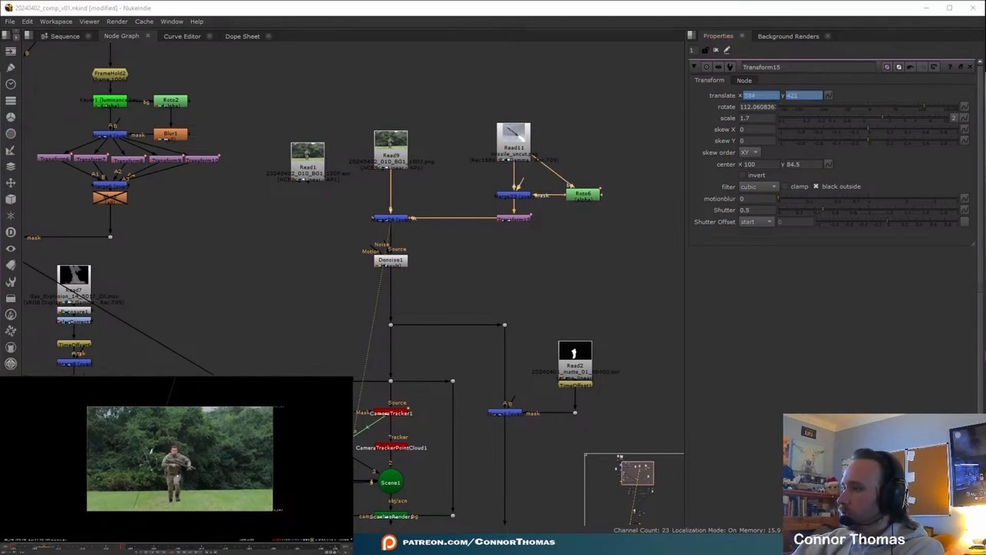
# Set Transform15's motion blur to 1 with a centred shutter offset and close the open node properties
pyautogui.doubleClick(747, 199)
pyautogui.write('1')
pyautogui.press('Return')
pyautogui.click(755, 222)
pyautogui.click(766, 212)
pyautogui.hotkey('ctrl', 'shift', 'a')
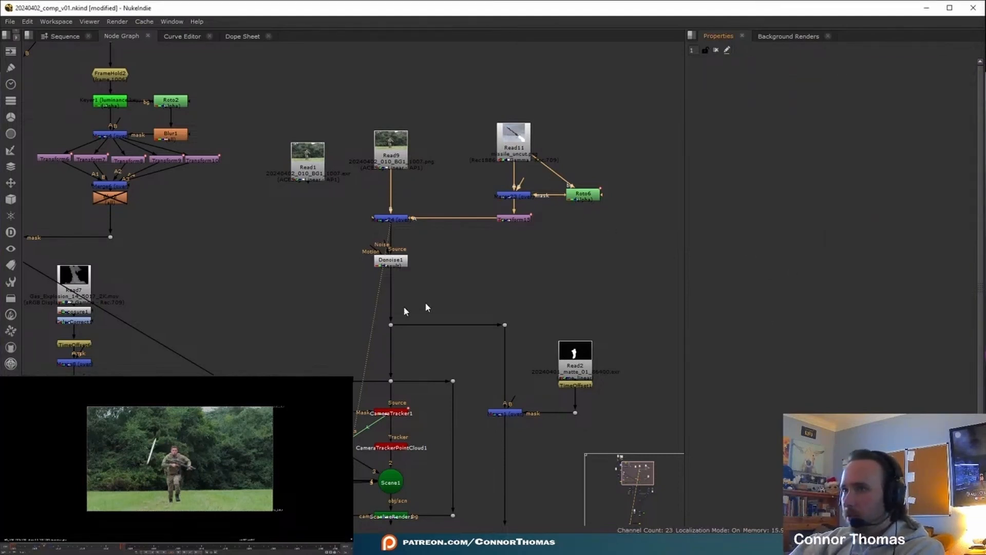
# Delete the part of the Roto6 mask covering the missile's exhaust flame and display the merged plate
pyautogui.scroll(5, 583, 214)
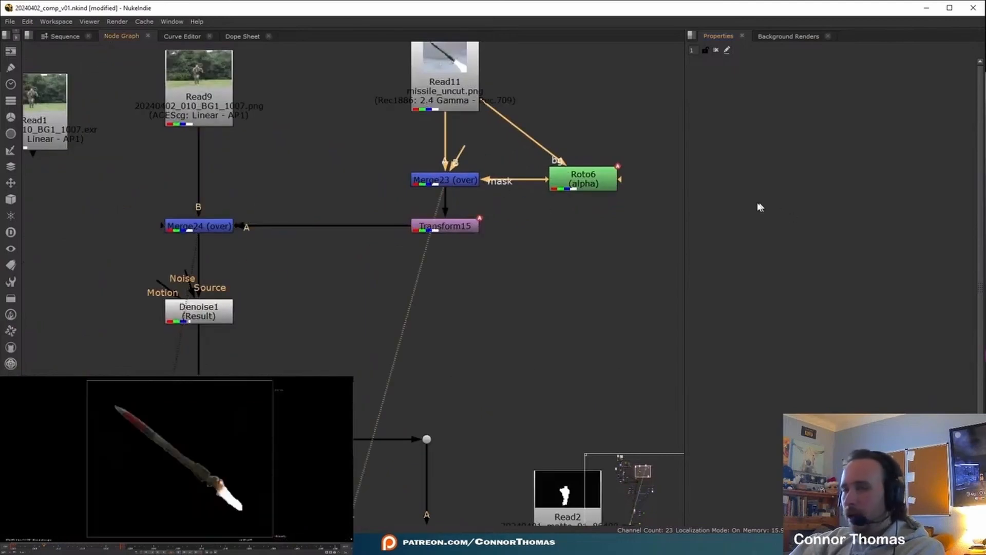
pyautogui.doubleClick(579, 184)
pyautogui.moveTo(212, 485); pyautogui.dragTo(267, 519)
pyautogui.press('Delete')
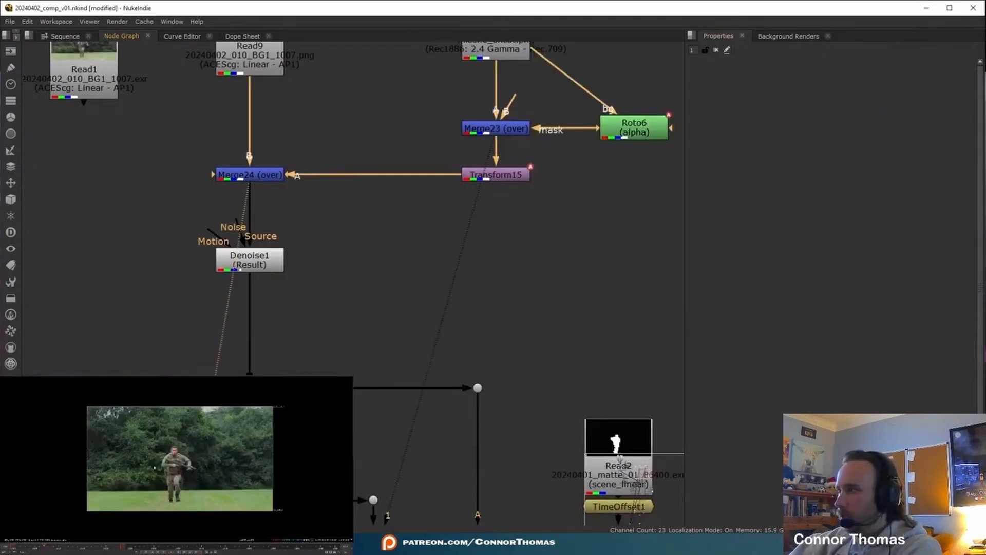
pyautogui.moveTo(148, 465); pyautogui.dragTo(169, 481)
pyautogui.press('f')
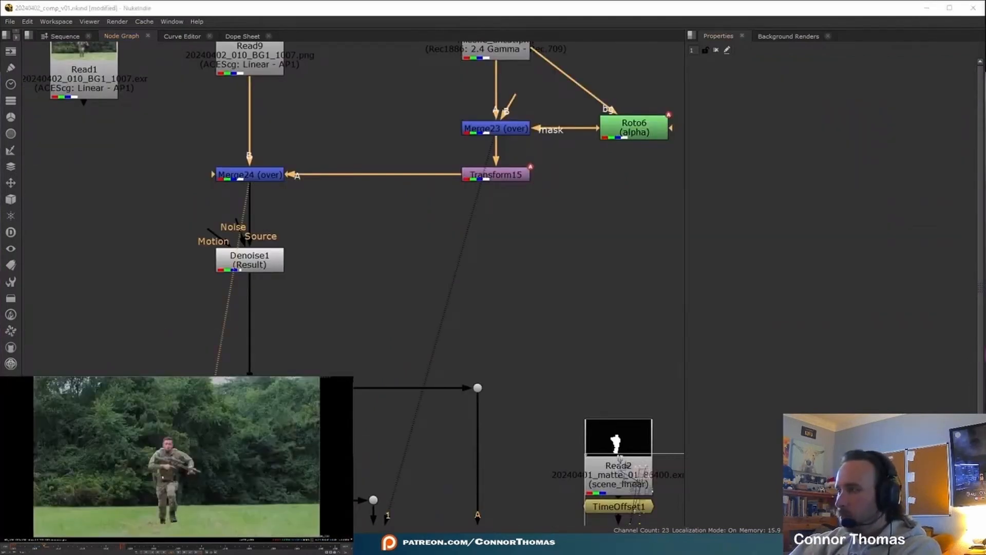
# Keyframe Merge23's mix at 1 on frame 1007 and 0 on frame 1008 to hide the missile at impact
pyautogui.click(524, 175)
pyautogui.doubleClick(520, 131)
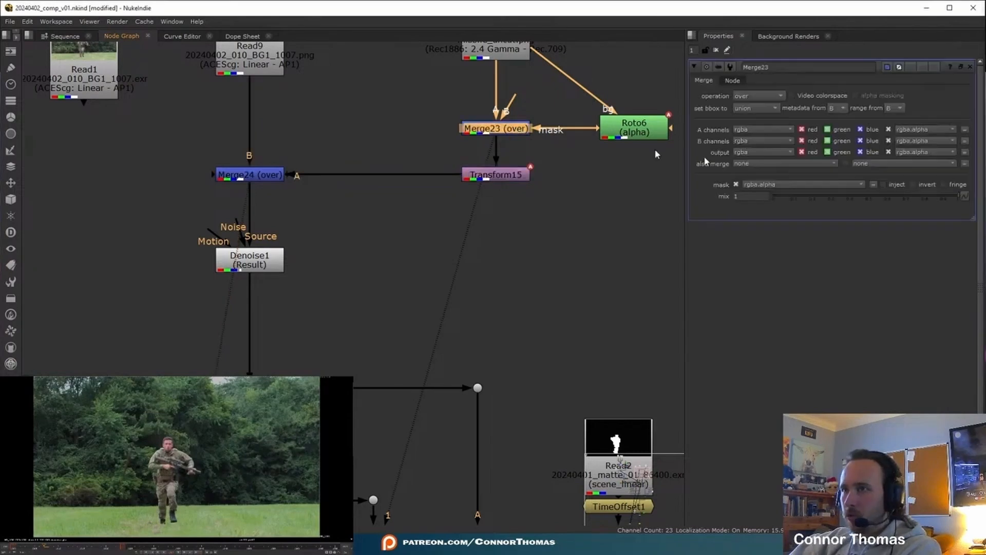
pyautogui.press('Right')
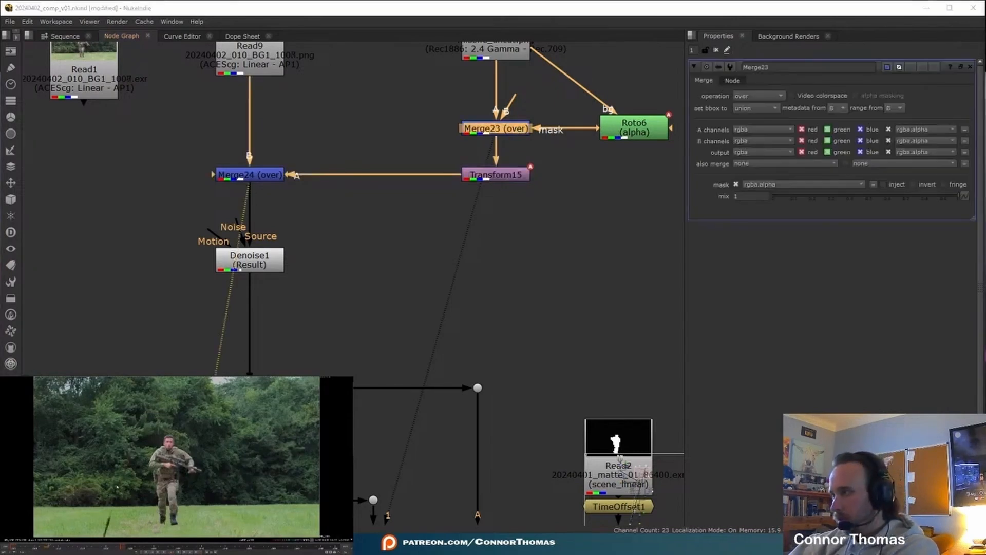
pyautogui.press('Left')
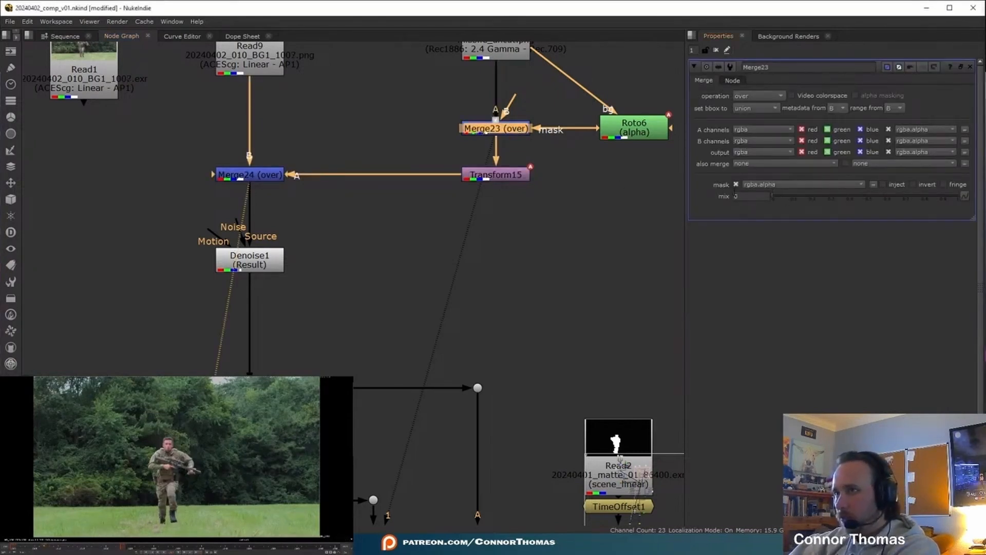
pyautogui.rightClick(763, 197)
pyautogui.click(763, 197)
pyautogui.press('Right')
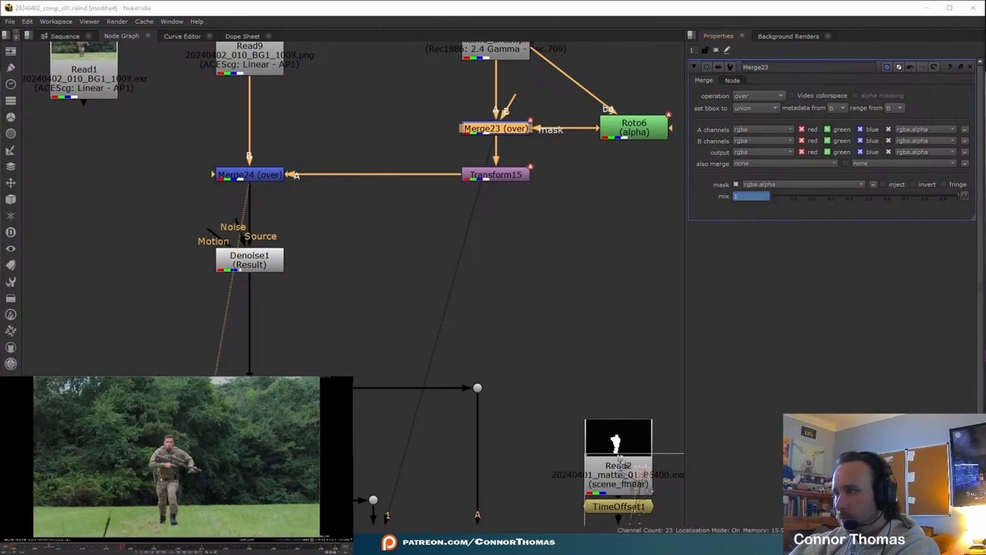
pyautogui.write('0')
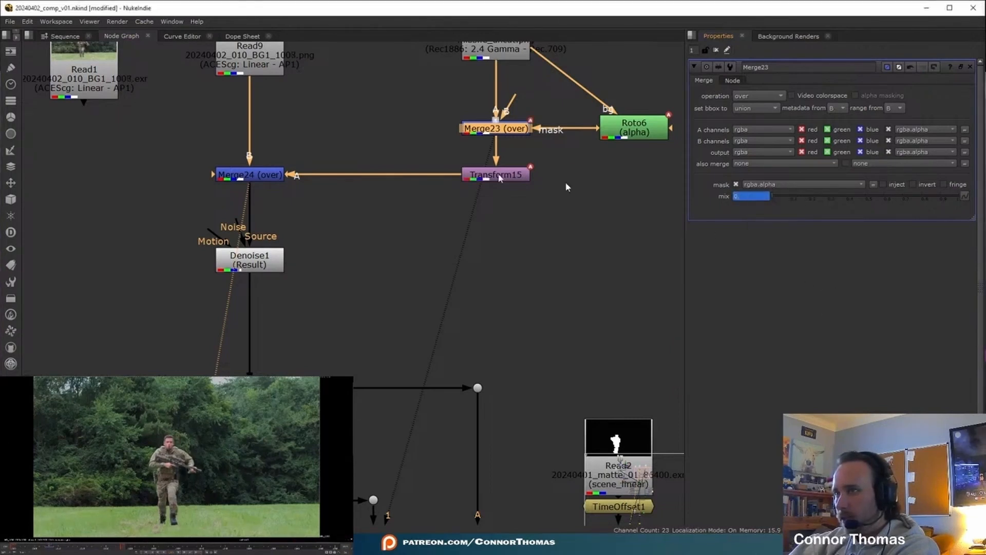
pyautogui.click(716, 50)
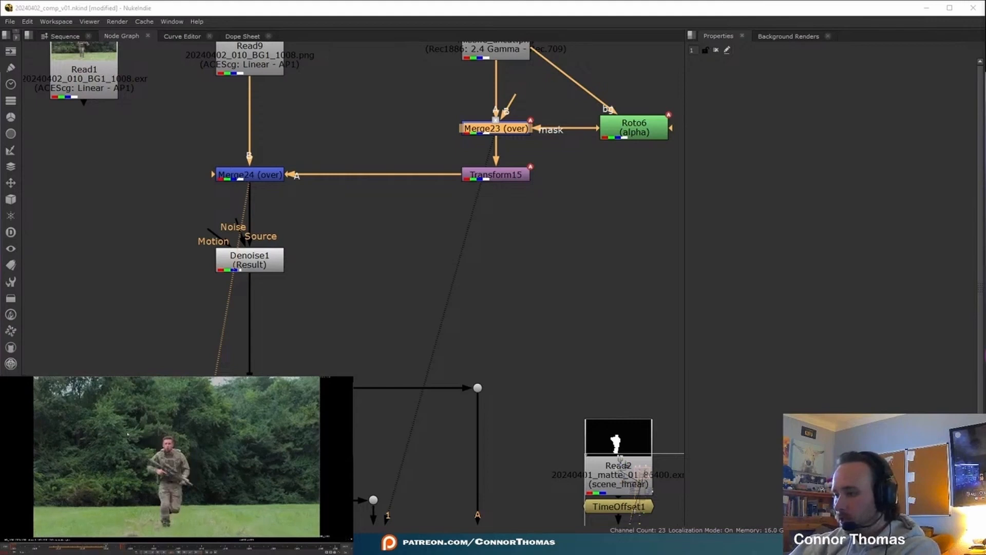
# Set Transform15's scale to 1.26 and check Merge23's mix at the impact frame
pyautogui.doubleClick(495, 175)
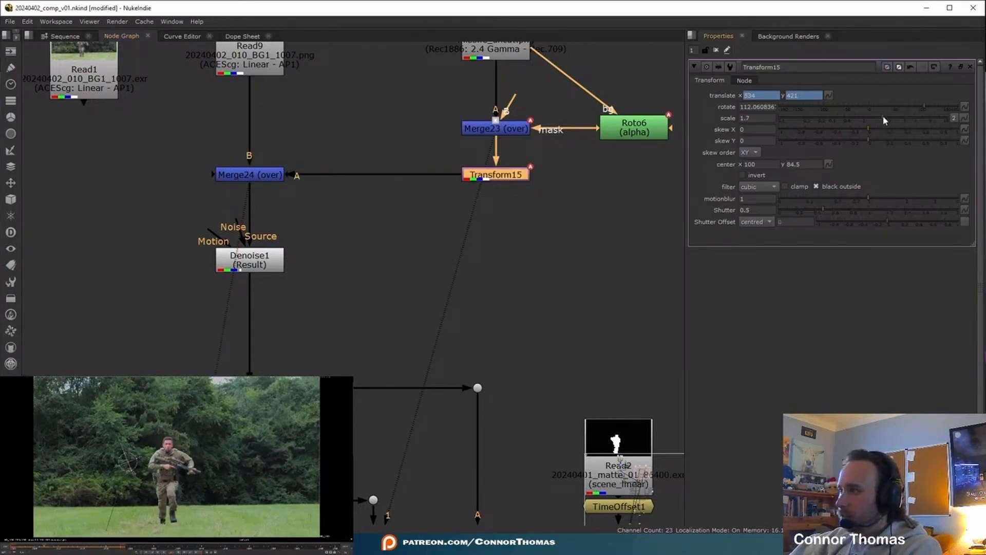
pyautogui.click(716, 51)
pyautogui.doubleClick(496, 129)
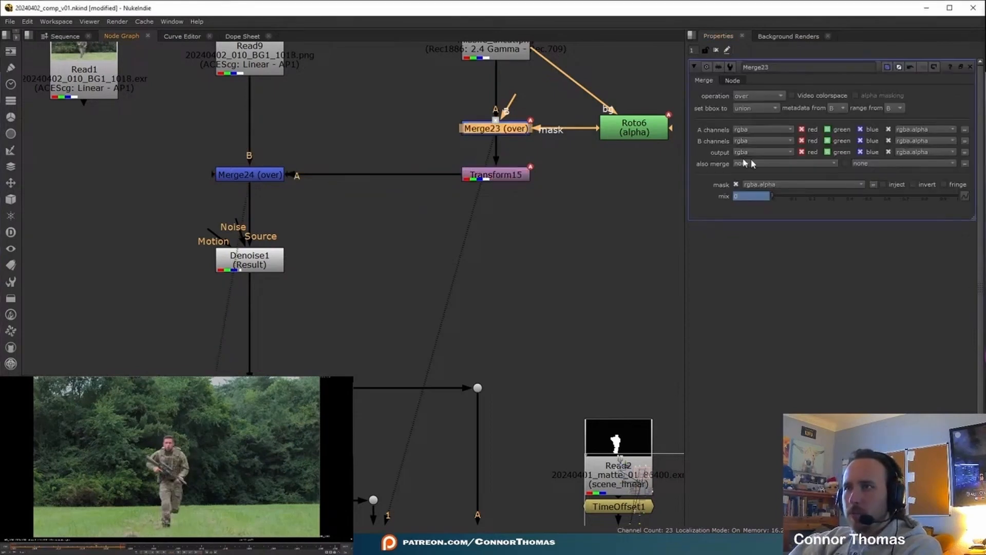
pyautogui.click(49, 549)
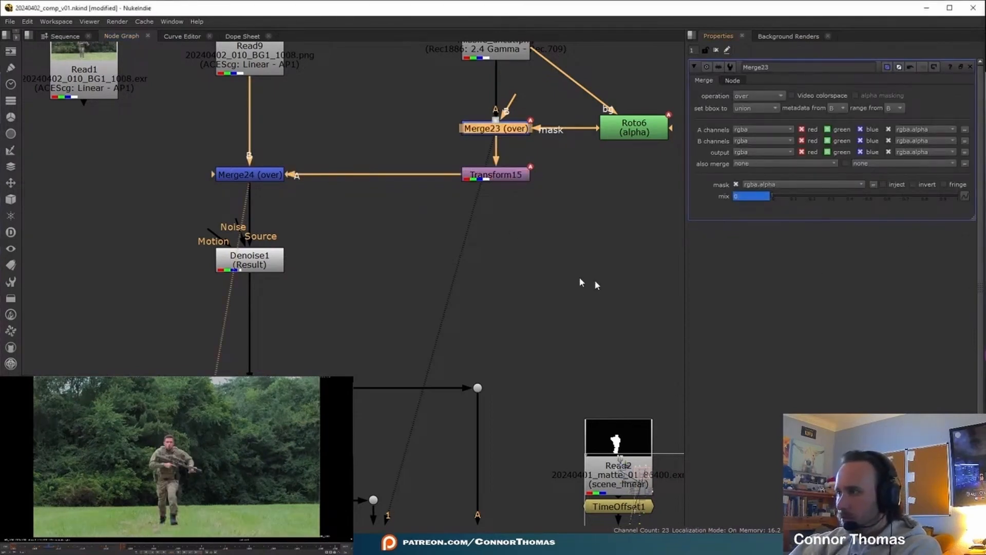
# Reposition the missile with Transform15's translate keys on the last frames before impact, down to frame 1006
pyautogui.doubleClick(496, 174)
pyautogui.moveTo(127, 461); pyautogui.dragTo(124, 474)
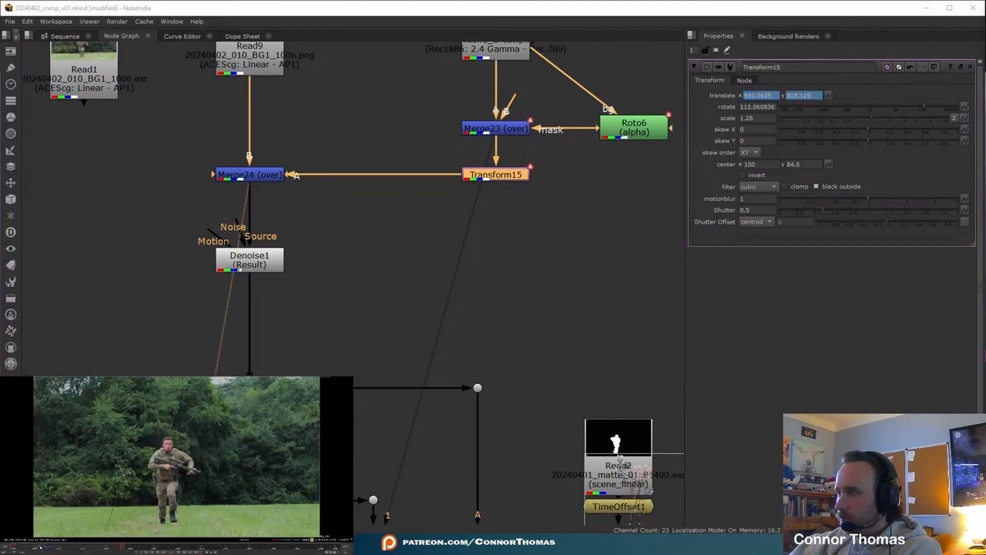
pyautogui.press('Left')
pyautogui.moveTo(143, 404); pyautogui.dragTo(137, 424)
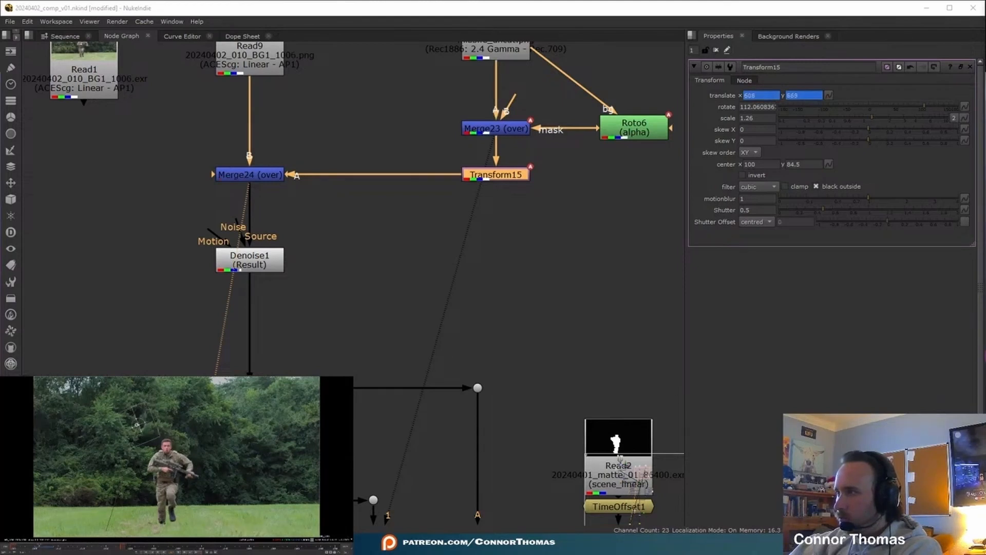
# Continue adjusting the missile's position along its falling path on the preceding frames, back to frame 1004
pyautogui.press('Left')
pyautogui.scroll(-1, 139, 425)
pyautogui.moveTo(138, 424); pyautogui.dragTo(139, 467, button='middle')
pyautogui.moveTo(147, 402); pyautogui.dragTo(137, 422)
pyautogui.scroll(2, 138, 422)
pyautogui.moveTo(115, 472); pyautogui.dragTo(147, 431, button='middle')
pyautogui.press('Left')
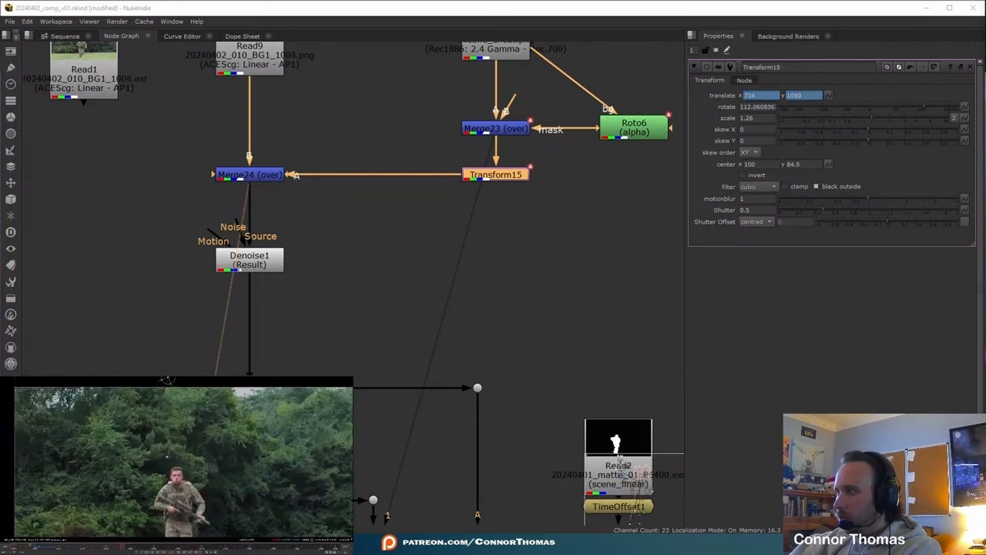
pyautogui.scroll(-1, 135, 497)
pyautogui.moveTo(139, 452); pyautogui.dragTo(153, 407)
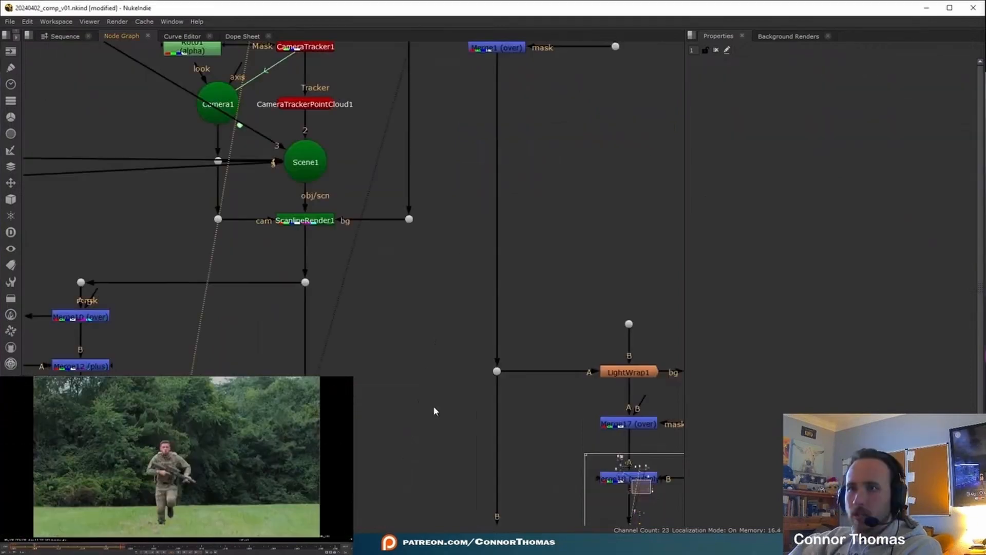
# Display the full explosion composite from further down the node tree in the viewer
pyautogui.moveTo(433, 405); pyautogui.dragTo(403, 169, button='middle')
pyautogui.click(343, 195)
pyautogui.press('1')
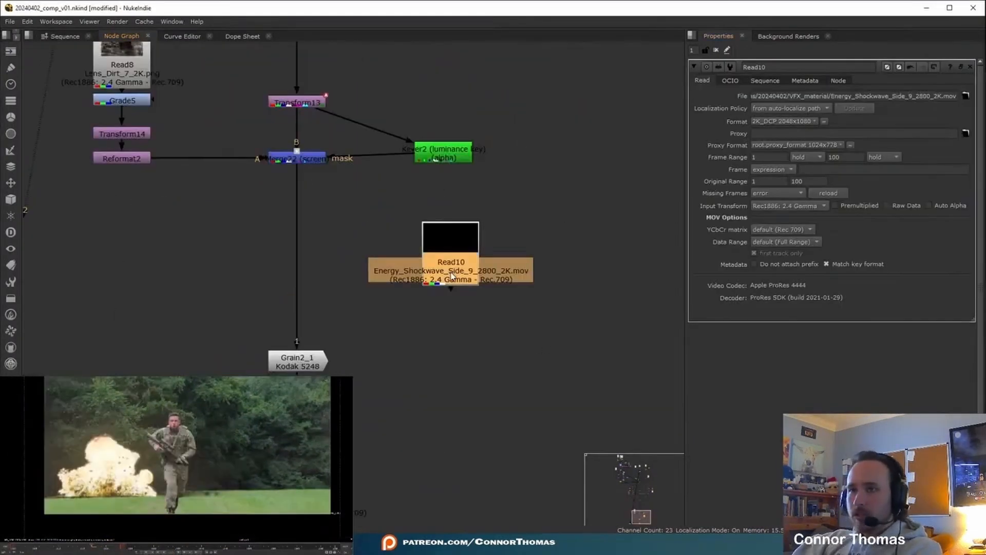
# Move the Energy_Shockwave_Side_9_2800_2K.mov Read node farther from the main branch and select it
pyautogui.moveTo(452, 276); pyautogui.dragTo(524, 257)
pyautogui.click(471, 362)
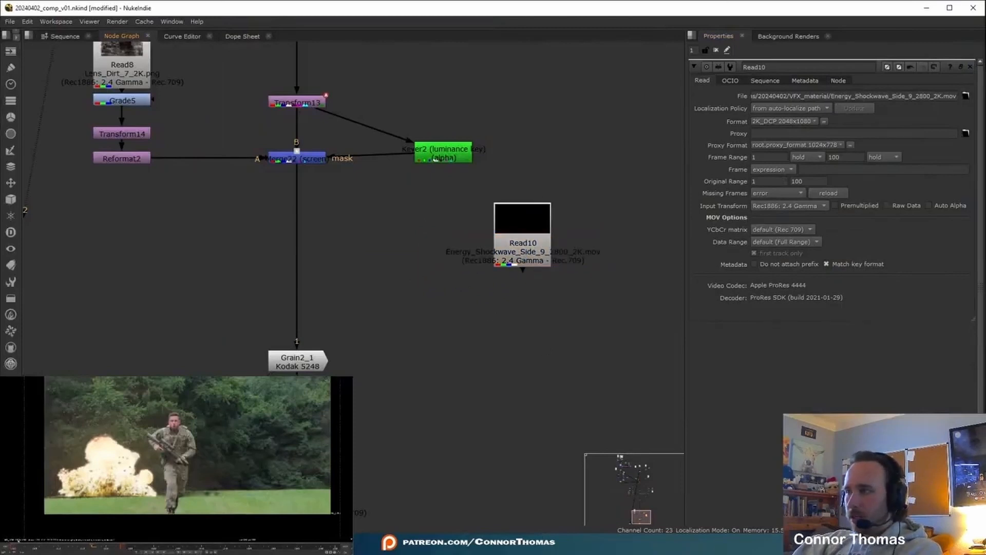
pyautogui.click(525, 237)
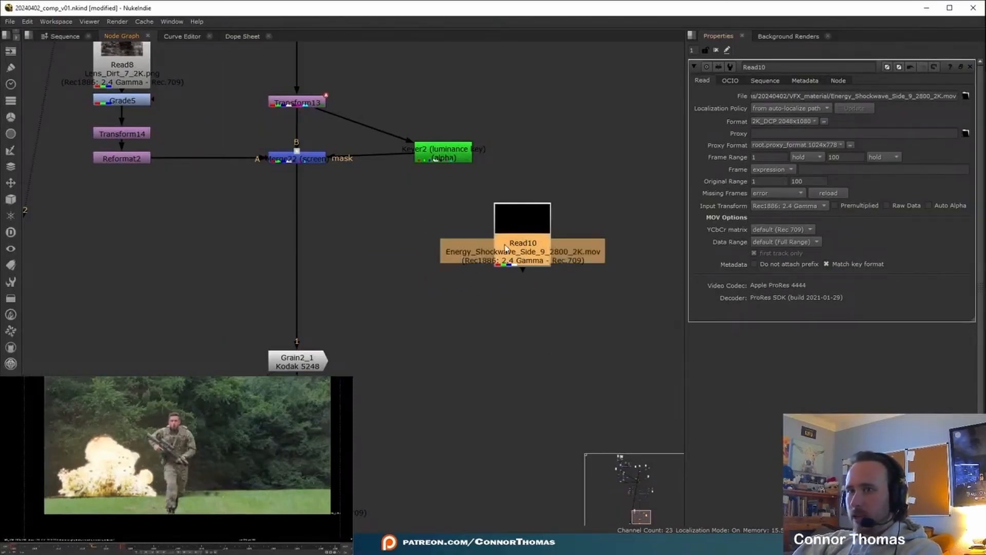
# View the shockwave Read10 clip in the viewer and add a Reformat node directly below it
pyautogui.press('1')
pyautogui.click(521, 262)
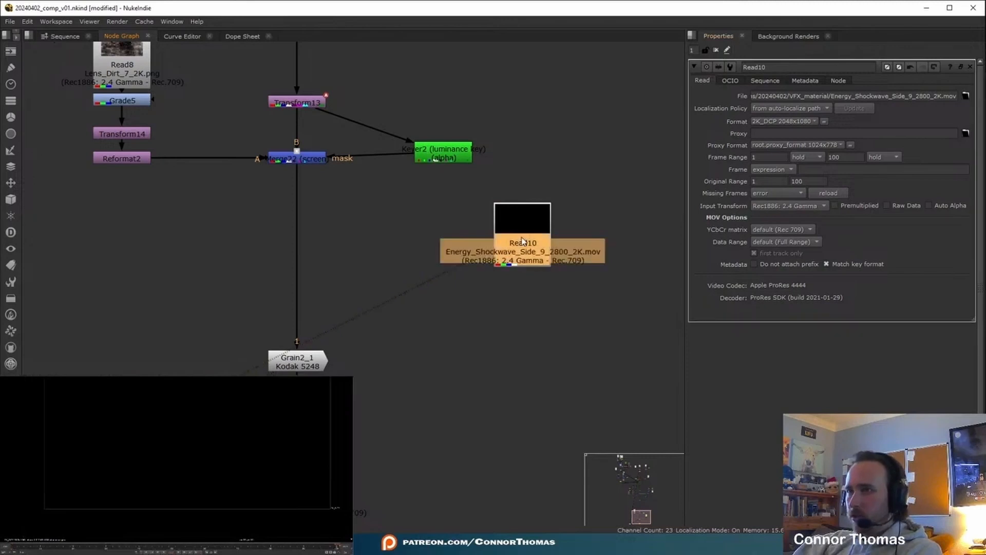
pyautogui.press('Tab')
pyautogui.write('ref')
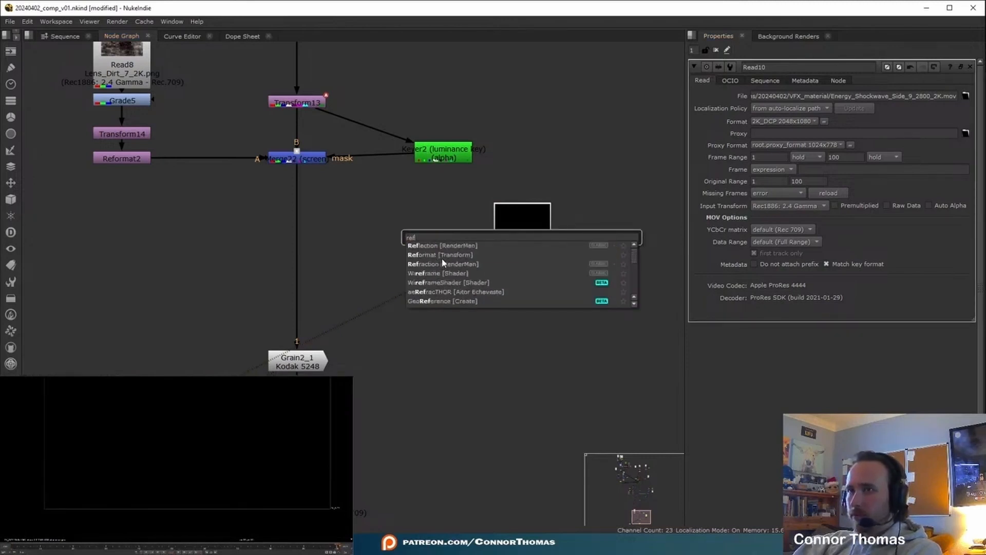
pyautogui.click(440, 254)
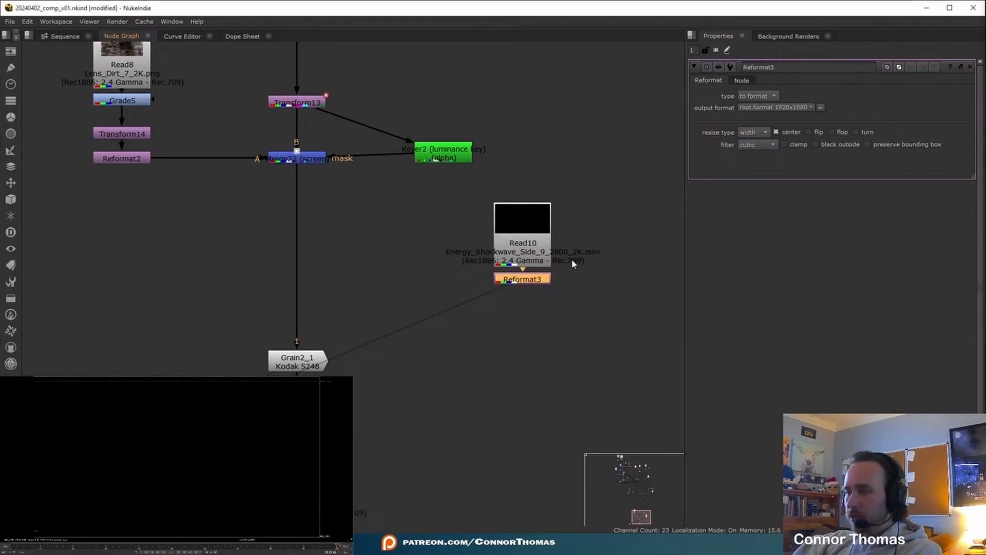
# Merge the reformatted shockwave over the main branch between Merge22 and Grain2_1
pyautogui.press('m')
pyautogui.moveTo(619, 278); pyautogui.dragTo(308, 296)
pyautogui.moveTo(373, 289); pyautogui.dragTo(434, 311, button='middle')
pyautogui.scroll(-4, 433, 308)
pyautogui.scroll(3, 423, 248)
# Add a Transform node after Reformat3 and line up the shockwave nodes in a vertical column beside the main branch
pyautogui.click(569, 398)
pyautogui.press('t')
pyautogui.moveTo(604, 433); pyautogui.dragTo(498, 309)
pyautogui.moveTo(551, 353); pyautogui.dragTo(561, 312)
pyautogui.moveTo(571, 368); pyautogui.dragTo(571, 399)
pyautogui.click(605, 370)
# Insert a TimeOffset node between Read10 and Reformat3 with an offset of 1009 frames
pyautogui.click(584, 327)
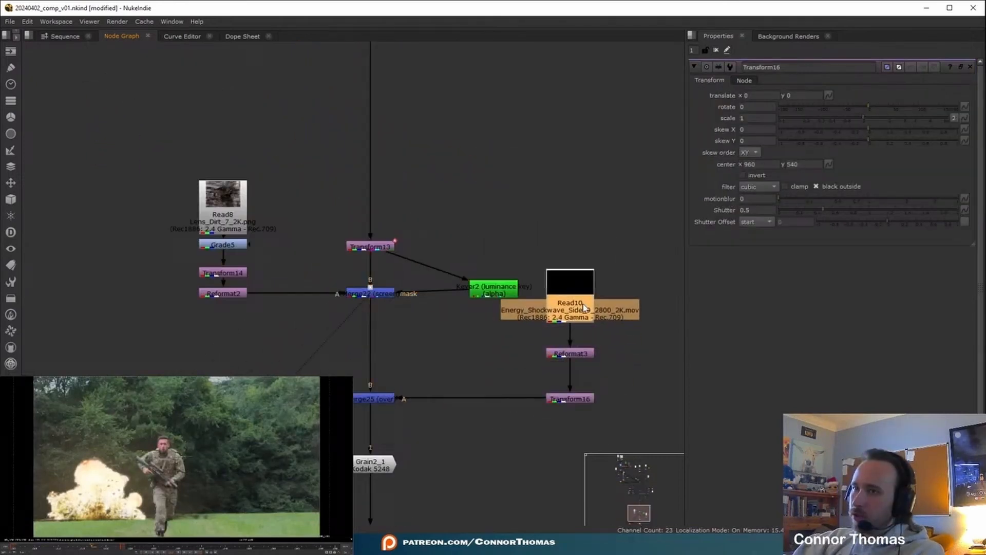
pyautogui.press('Tab')
pyautogui.write('time')
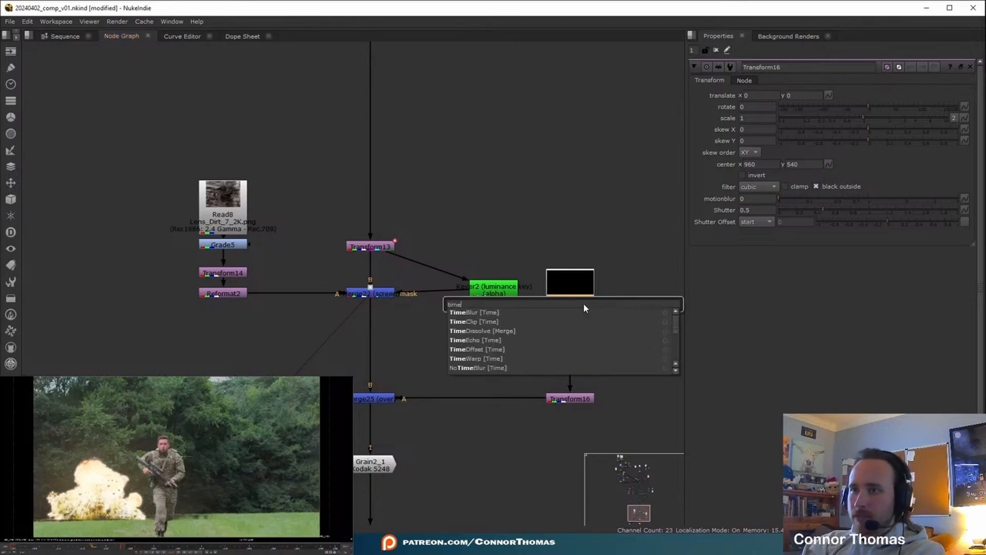
pyautogui.press('Return')
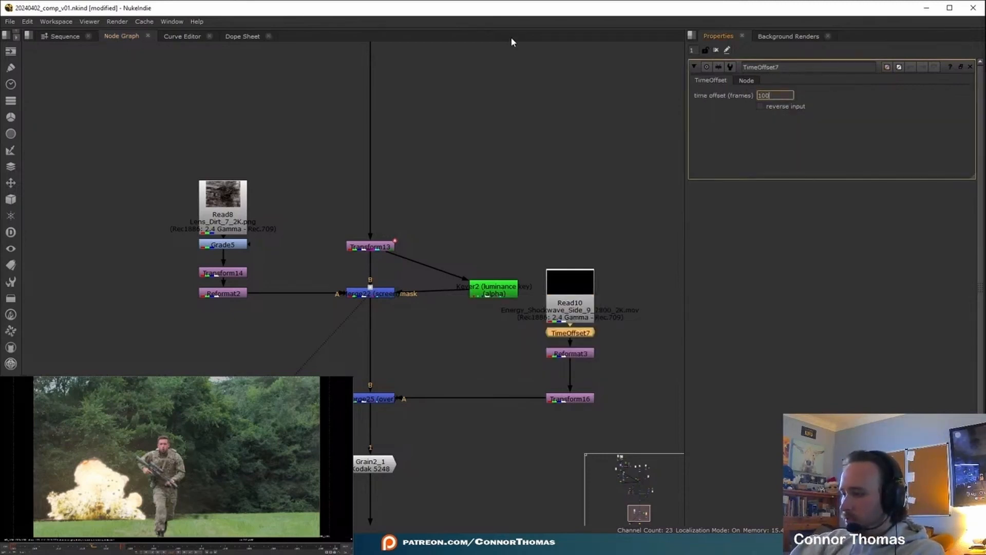
pyautogui.press('Return')
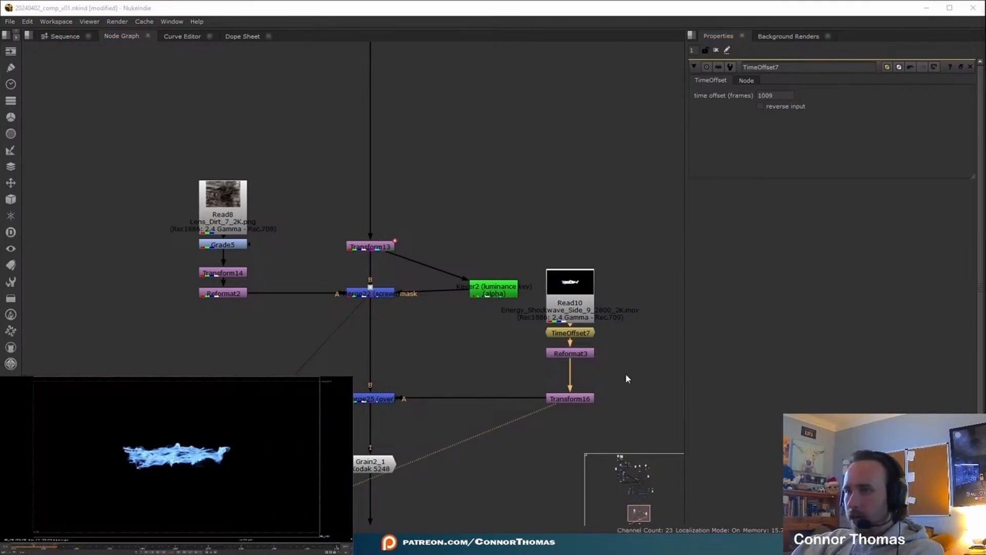
pyautogui.click(625, 374)
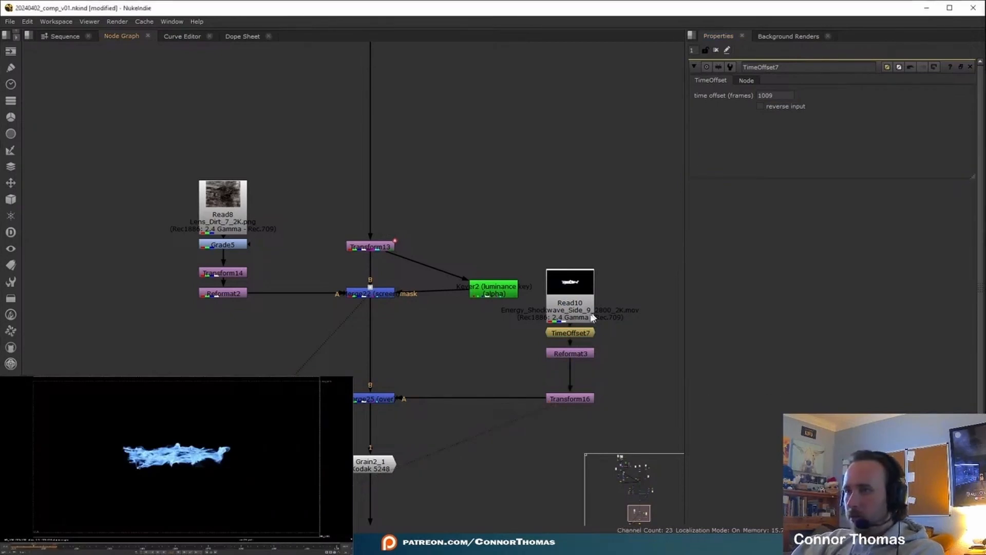
# Insert an OFlow node after Read10 with output speed 2, and set TimeOffset7 to 1006 frames
pyautogui.press('Tab')
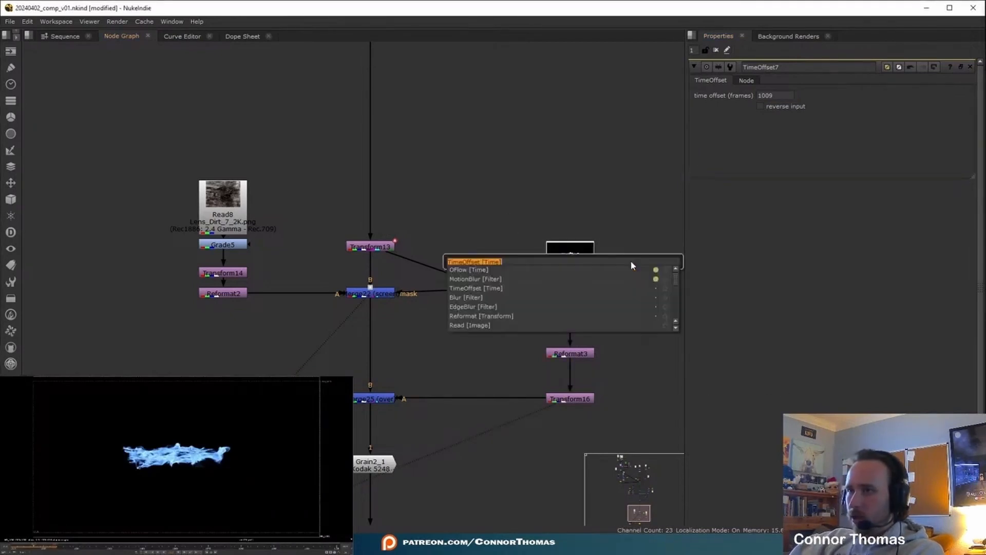
pyautogui.press('Return')
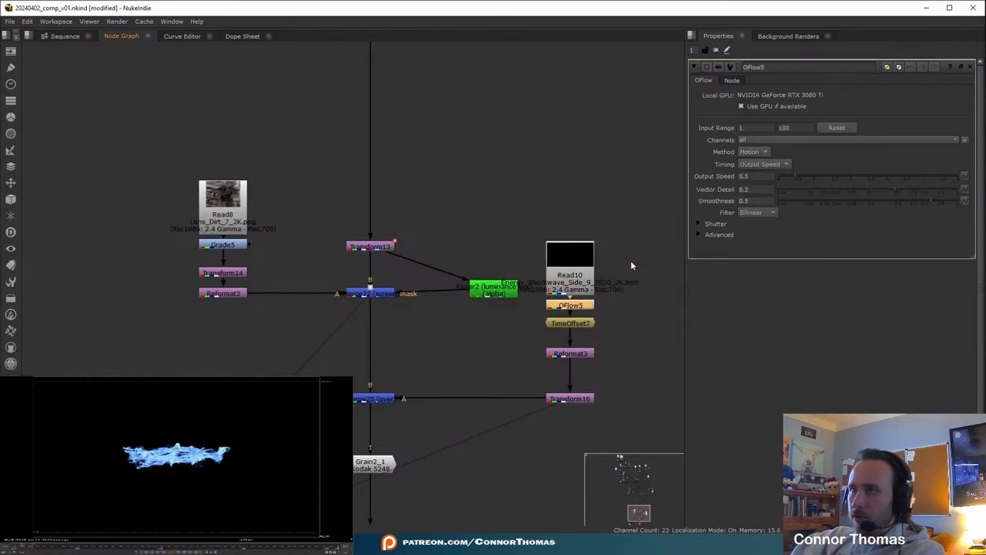
pyautogui.moveTo(752, 176); pyautogui.dragTo(689, 175)
pyautogui.write('2')
pyautogui.click(616, 168)
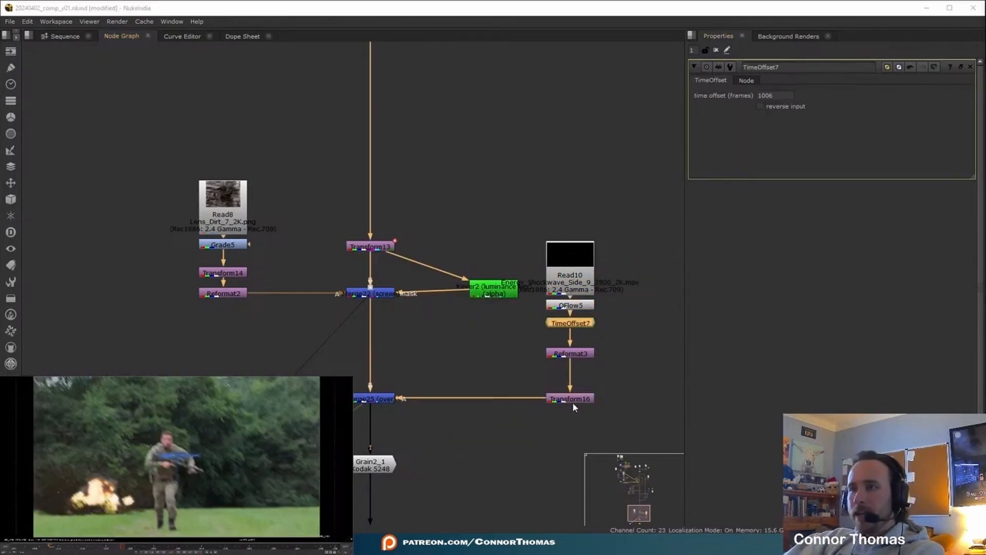
# Move the shockwave onto the explosion with Transform16 at translate x -537, y -348, and scale it to 2.15
pyautogui.doubleClick(572, 401)
pyautogui.moveTo(177, 456); pyautogui.dragTo(97, 509)
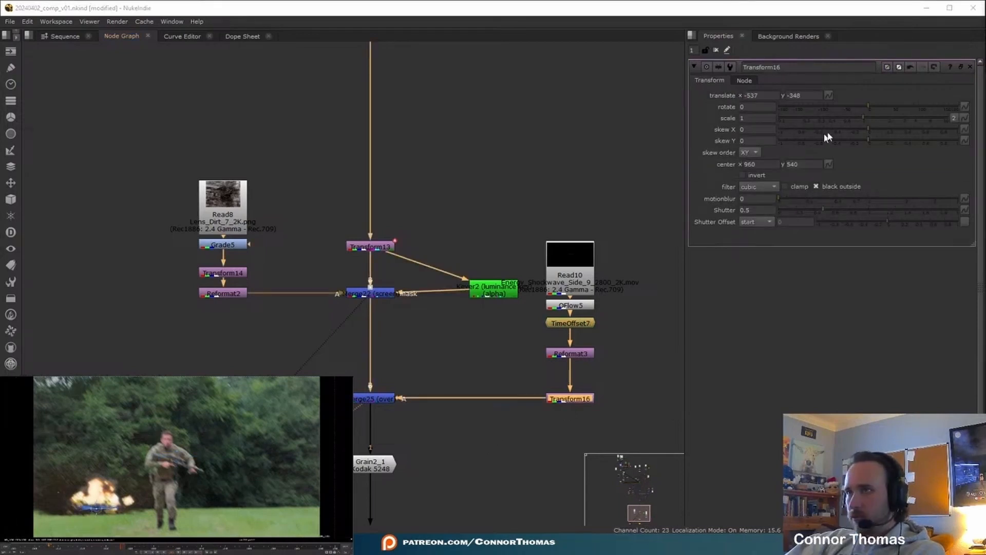
pyautogui.moveTo(860, 119); pyautogui.dragTo(891, 120)
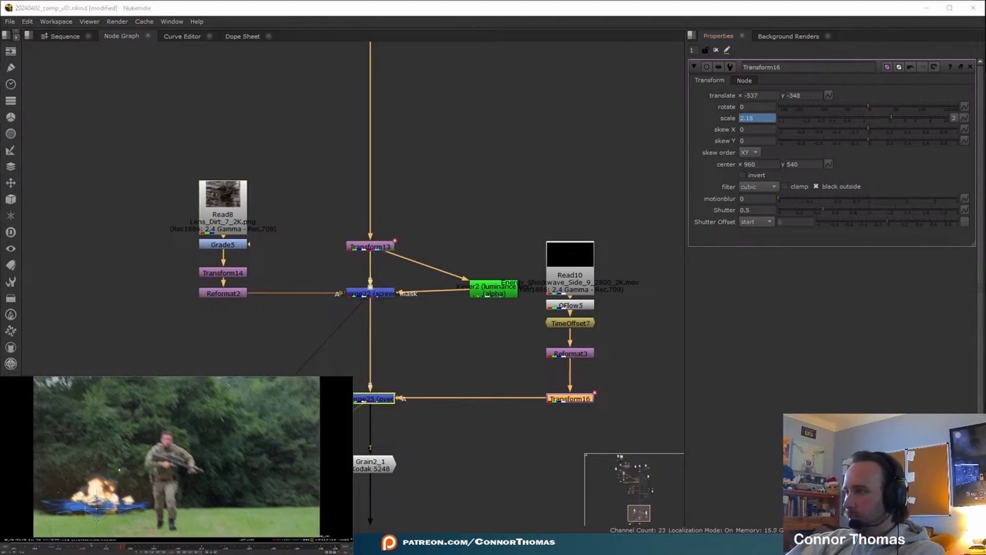
# Change how Read10 behaves after its last frame, and close all open node properties
pyautogui.doubleClick(573, 277)
pyautogui.click(884, 157)
pyautogui.click(895, 191)
pyautogui.click(679, 104)
pyautogui.click(716, 50)
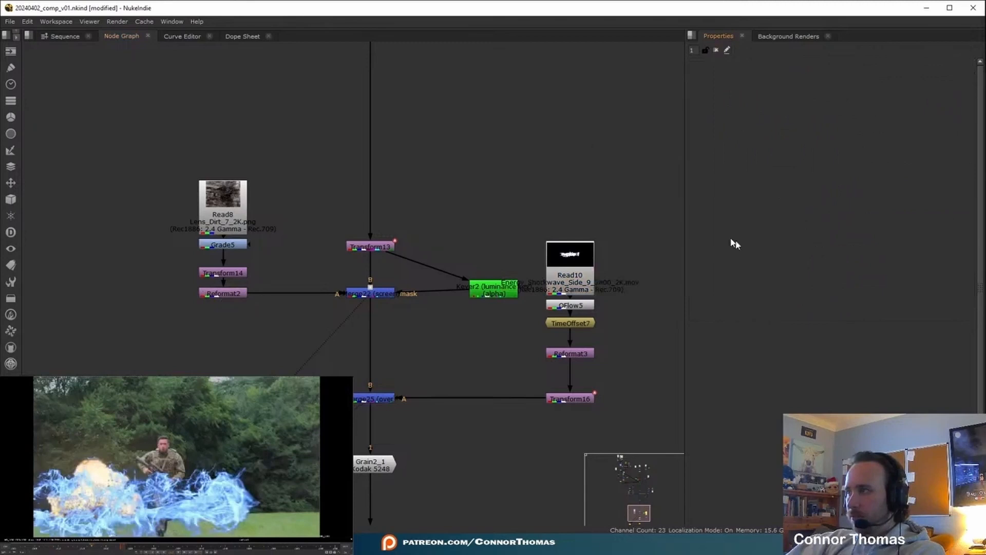
# Disconnect Transform16 from Merge25 and delete that merge node
pyautogui.doubleClick(570, 399)
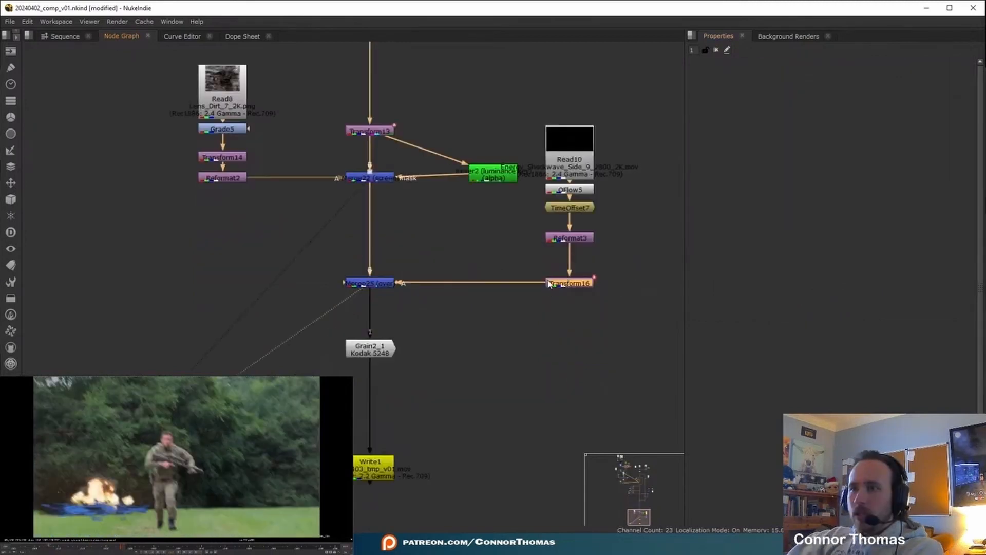
pyautogui.moveTo(541, 288); pyautogui.dragTo(379, 289)
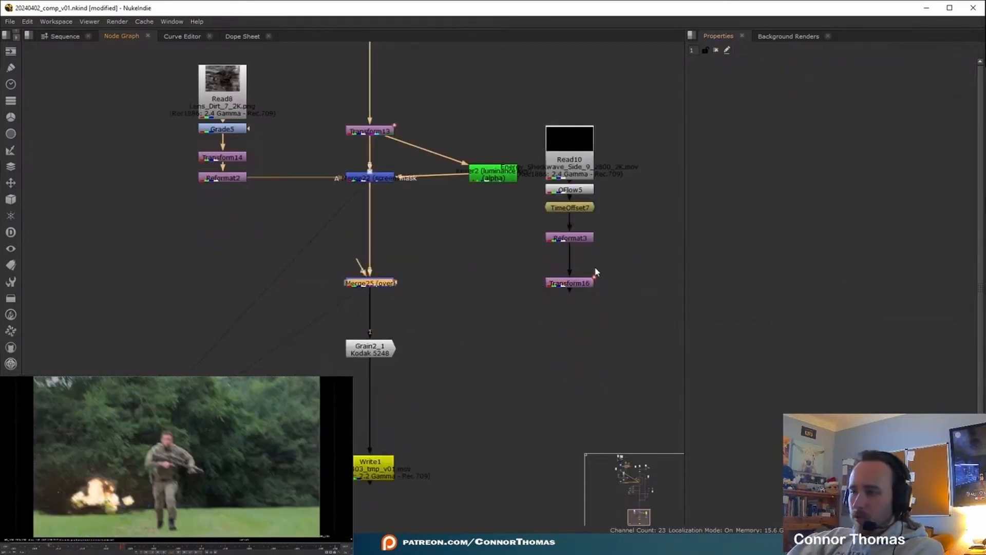
pyautogui.press('Delete')
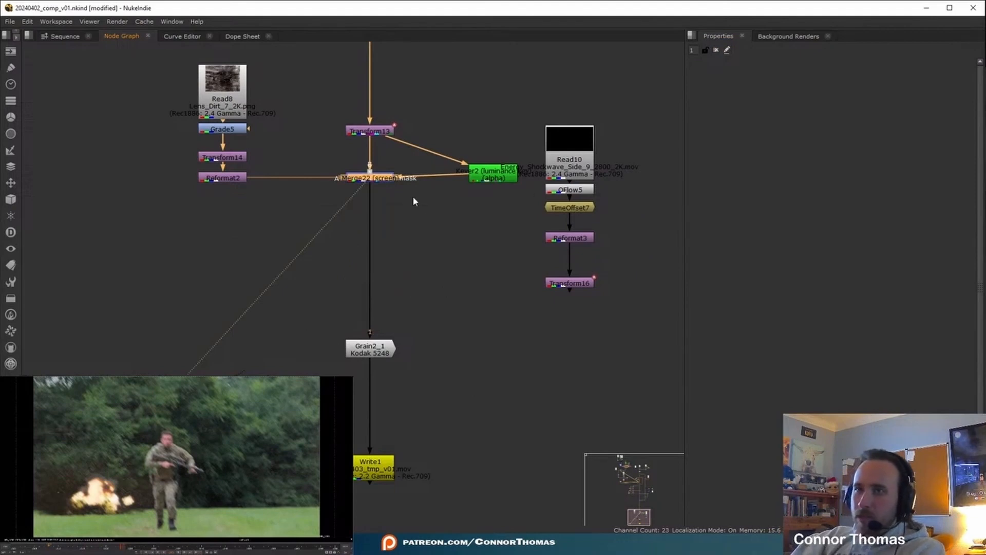
# Insert an IDistort node after Merge22 on the main branch
pyautogui.press('Tab')
pyautogui.write('id')
pyautogui.press('Return')
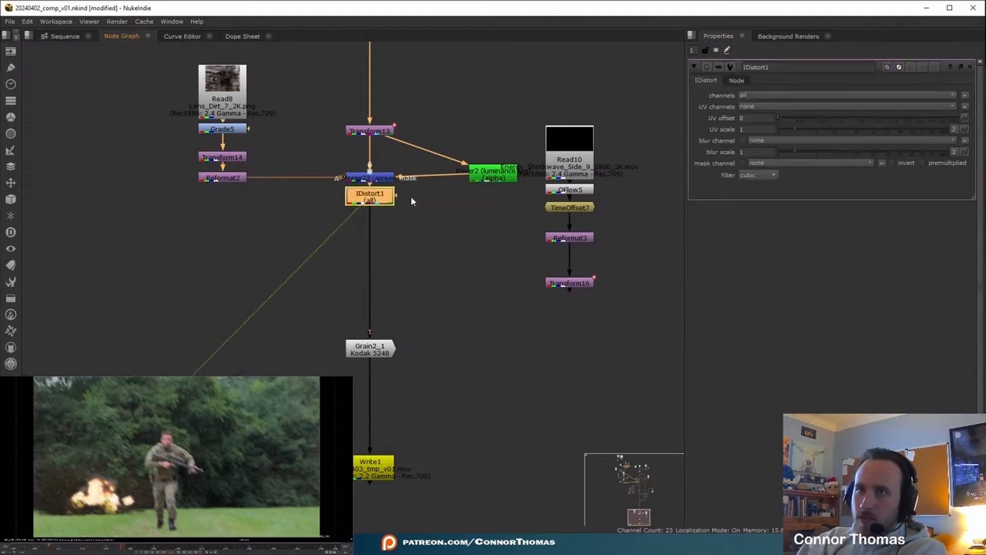
# Insert a Shuffle node above IDistort1 and connect Transform16 to its A input, level with the Shuffle
pyautogui.press('Tab')
pyautogui.write('shuf')
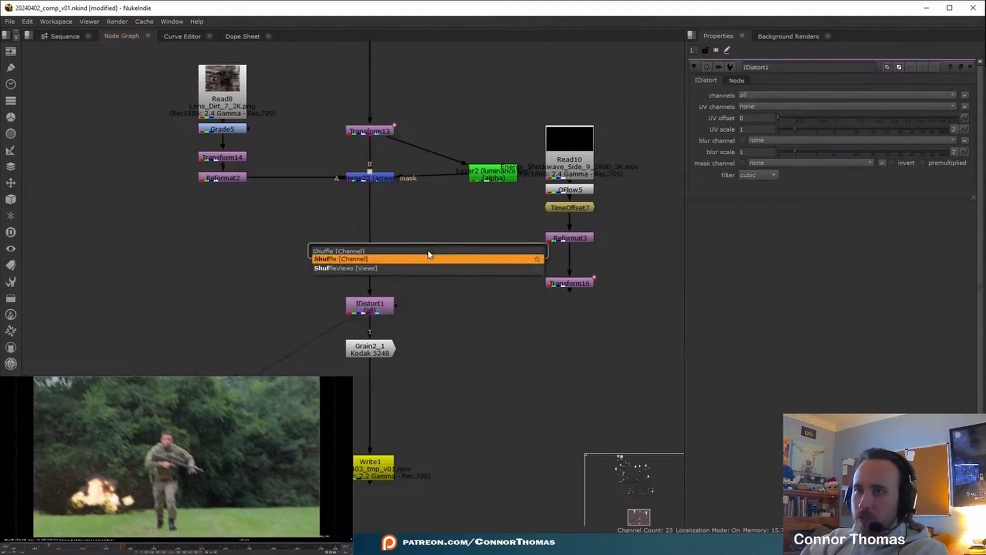
pyautogui.press('Return')
pyautogui.moveTo(433, 253); pyautogui.dragTo(572, 274)
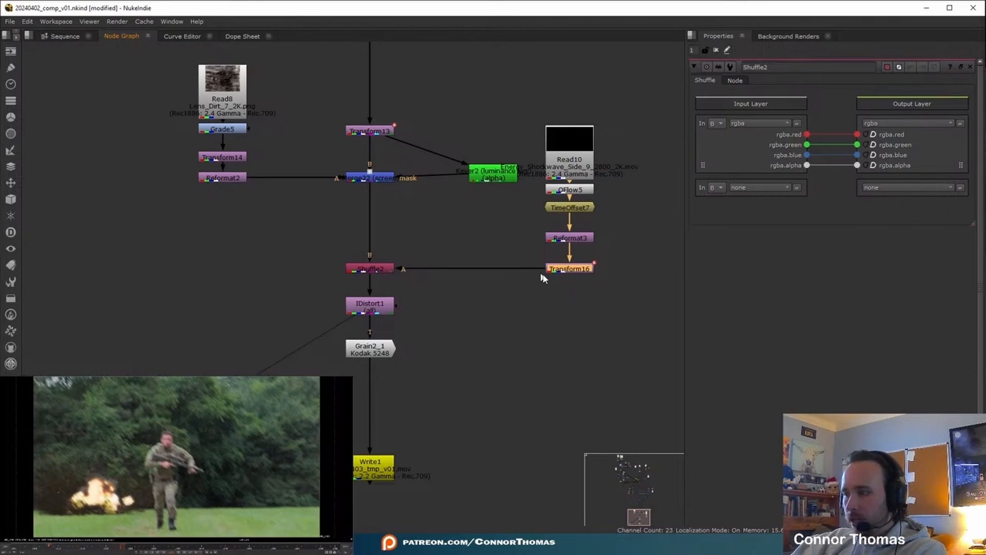
# Set Shuffle2's second input layer to take rgba from input A
pyautogui.click(382, 269)
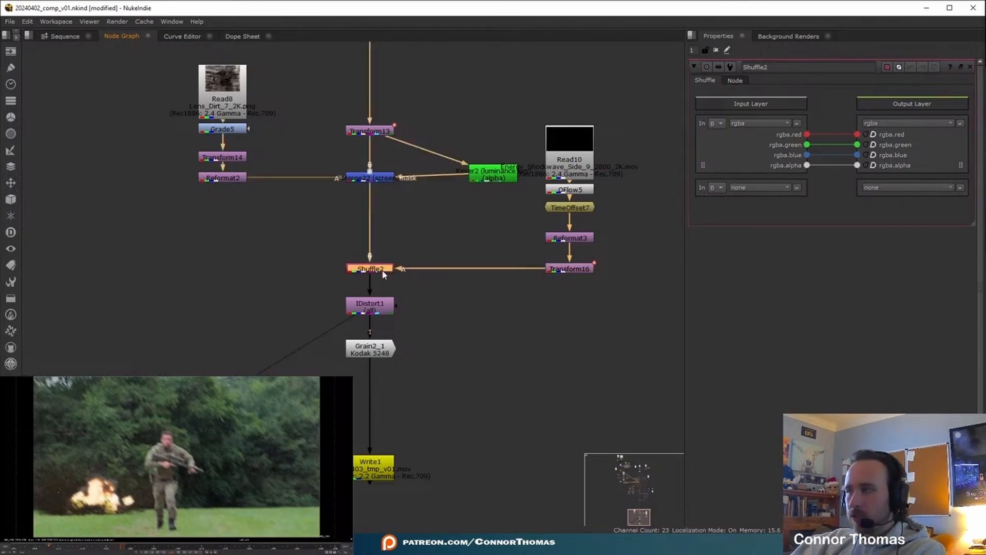
pyautogui.click(715, 187)
pyautogui.click(719, 195)
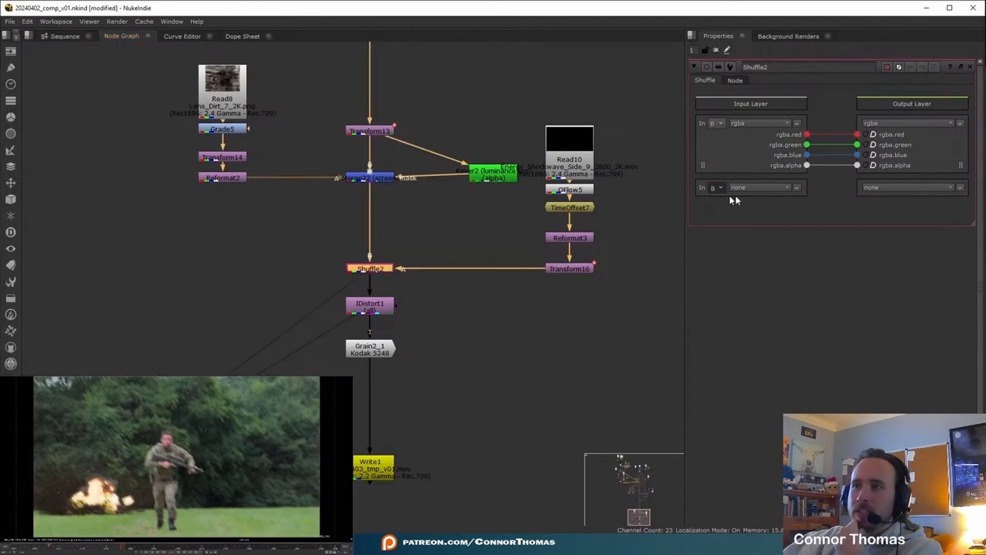
pyautogui.click(750, 187)
pyautogui.click(759, 216)
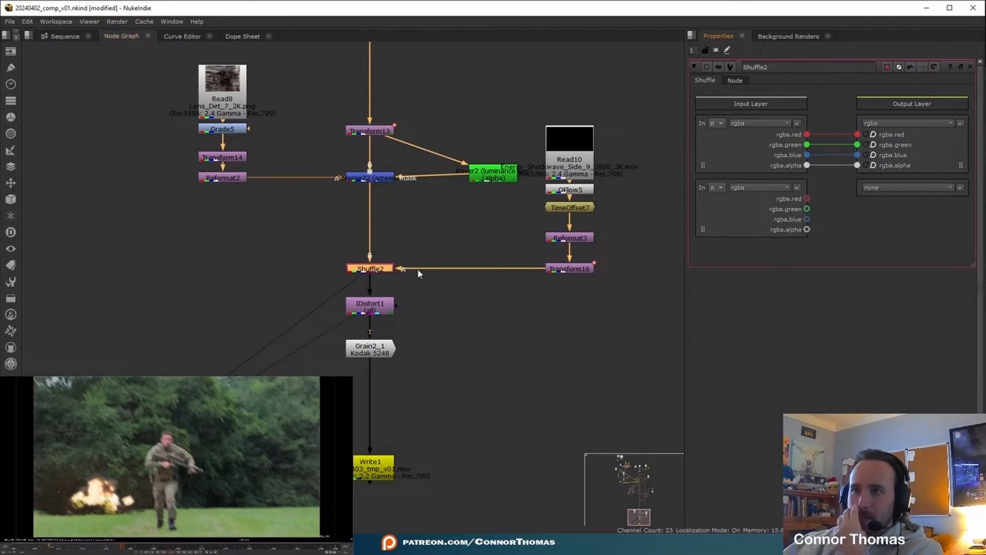
# Create a new rgba output layer named heat1 in Shuffle2 and route input A's red, green, blue and alpha into it
pyautogui.click(879, 186)
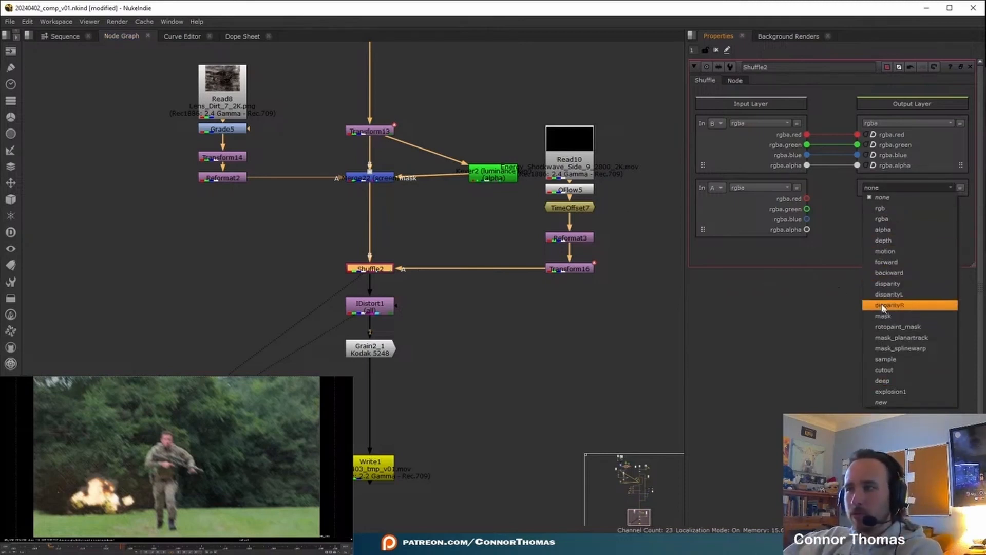
pyautogui.click(814, 289)
pyautogui.click(878, 188)
pyautogui.click(890, 406)
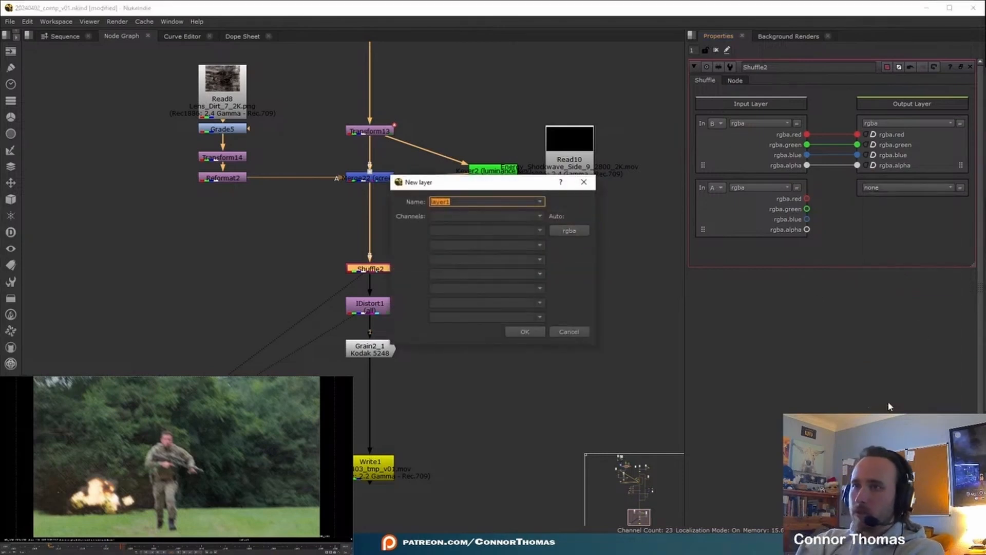
pyautogui.write('gheat')
pyautogui.press('BackSpace')
pyautogui.press('BackSpace')
pyautogui.press('BackSpace')
pyautogui.press('BackSpace')
pyautogui.press('BackSpace')
pyautogui.write('h')
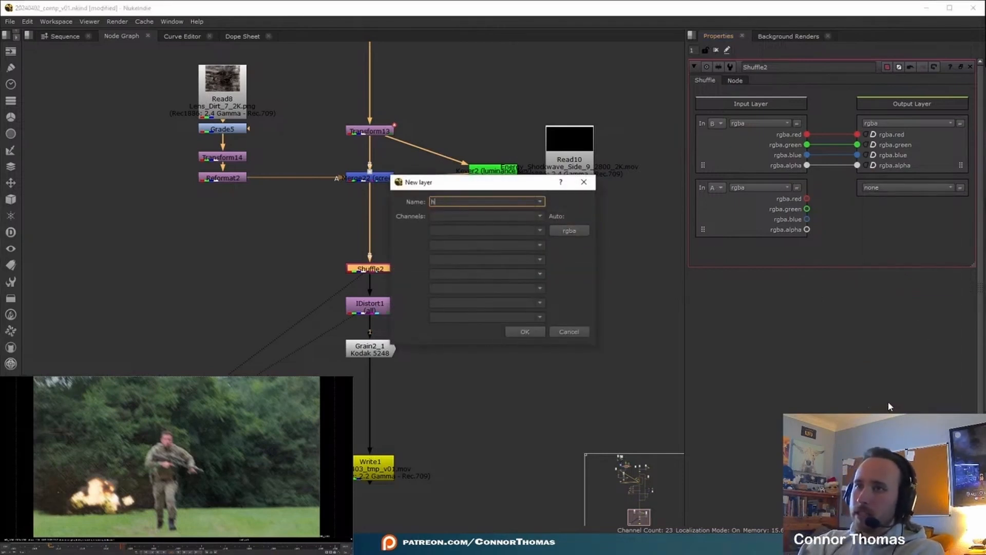
pyautogui.write('eat1')
pyautogui.click(569, 230)
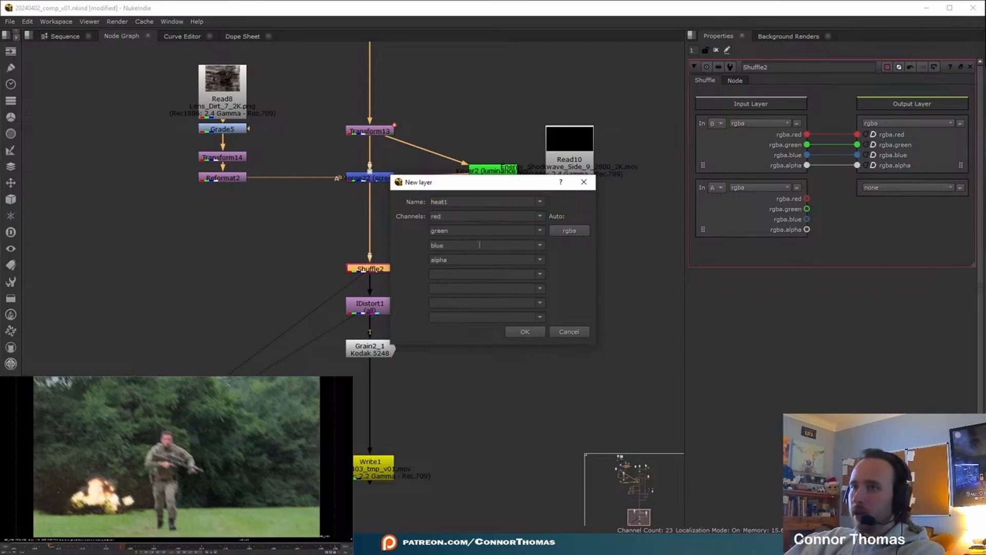
pyautogui.click(533, 335)
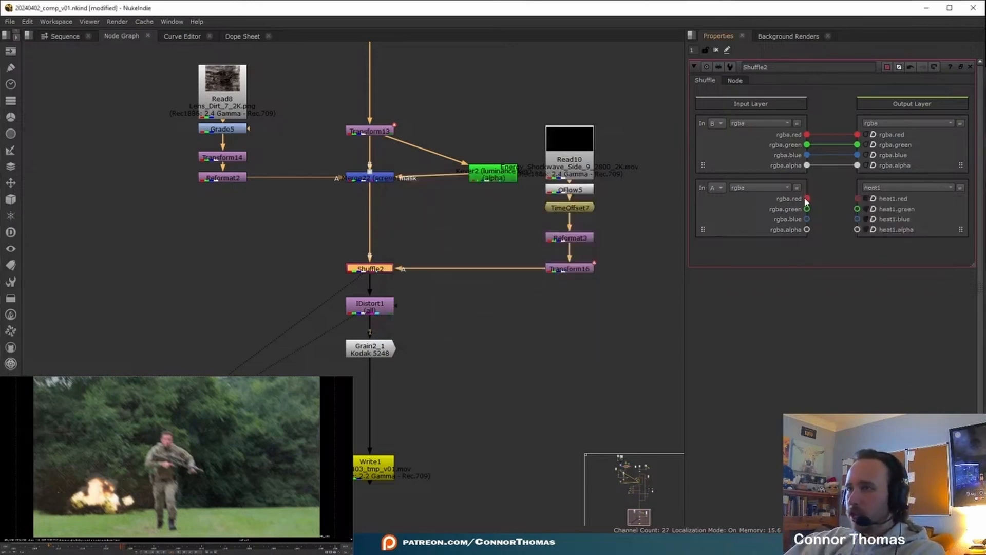
pyautogui.moveTo(833, 198); pyautogui.dragTo(857, 198)
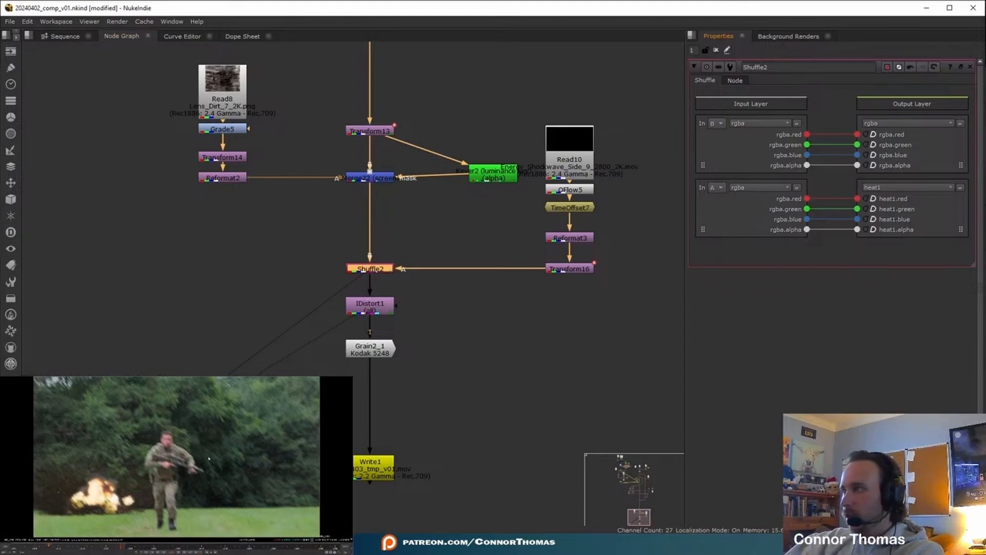
# Check the heat1 layer in the viewer on a frame where the shockwave appears, and return to the rgba view
pyautogui.click(113, 542)
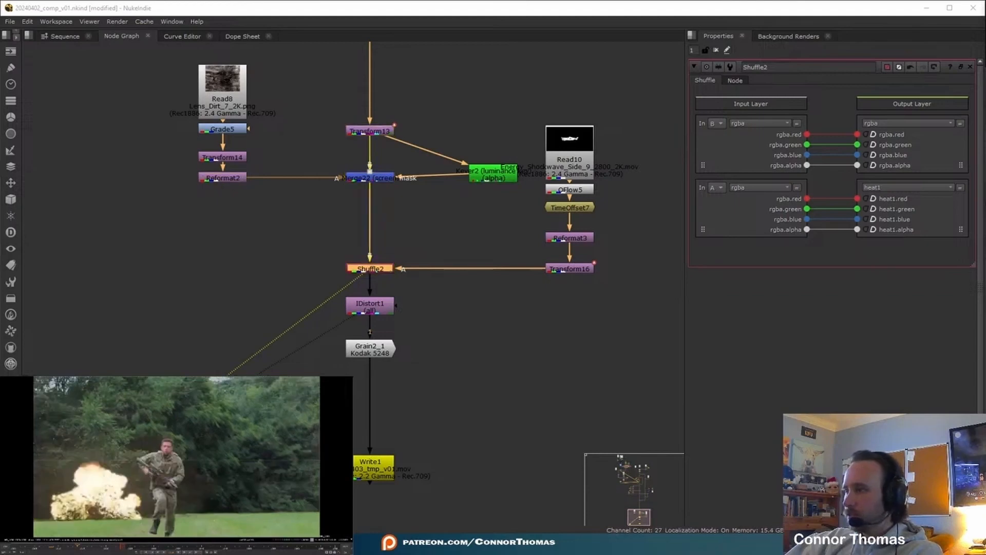
pyautogui.rightClick(14, 379)
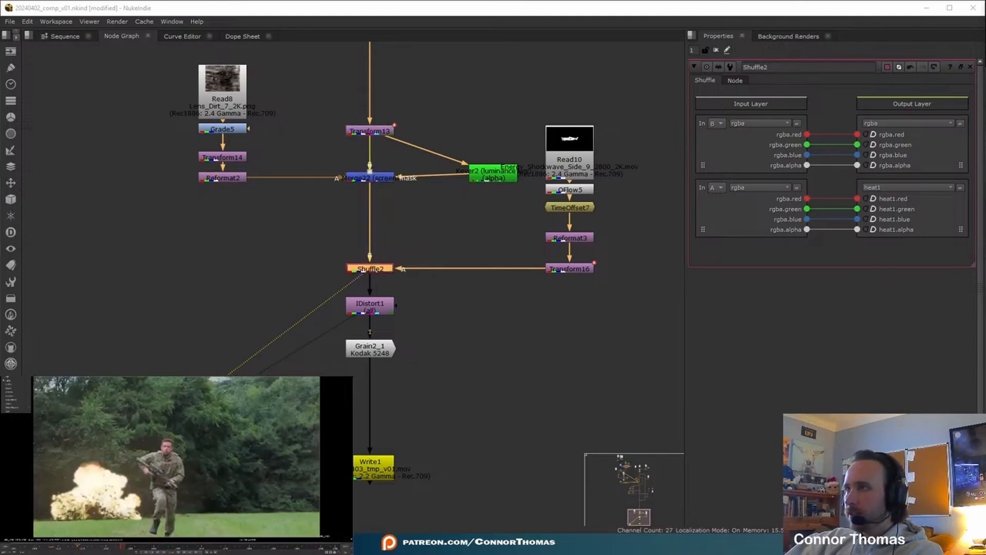
pyautogui.moveTo(14, 407)
pyautogui.click(43, 430)
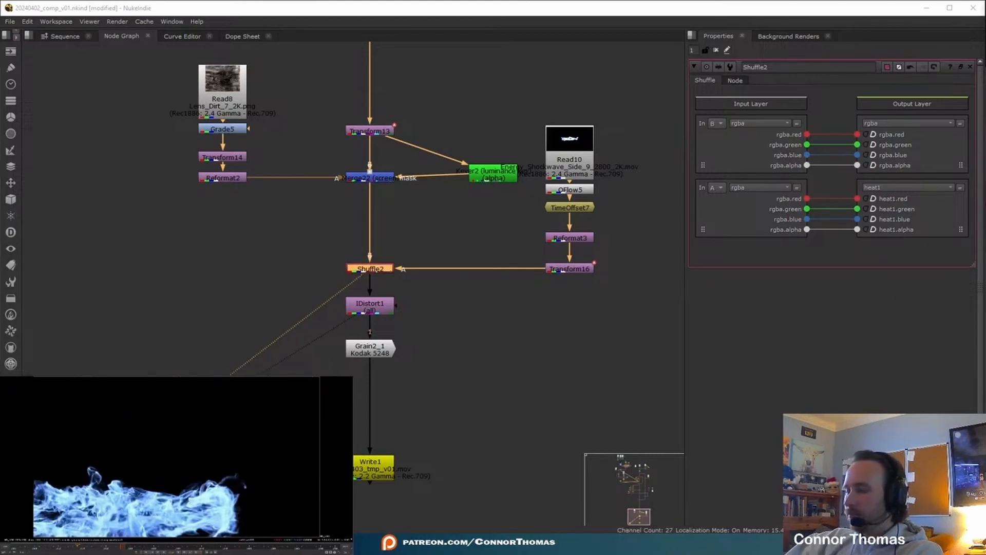
pyautogui.click(8, 379)
# Set IDistort1's UV channels to heat1, bring its UV offset back to 0 and reduce the UV scale
pyautogui.doubleClick(357, 305)
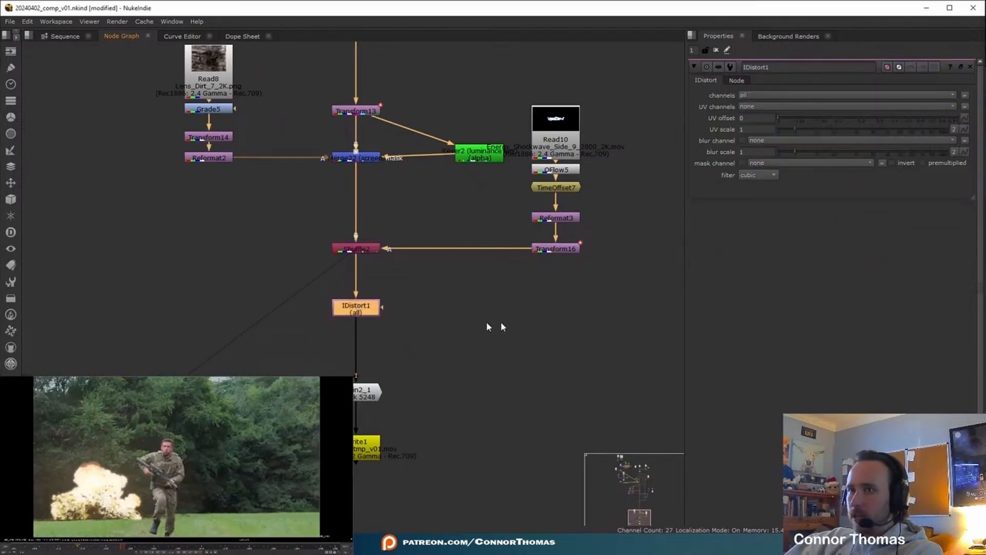
pyautogui.press('1')
pyautogui.click(500, 323)
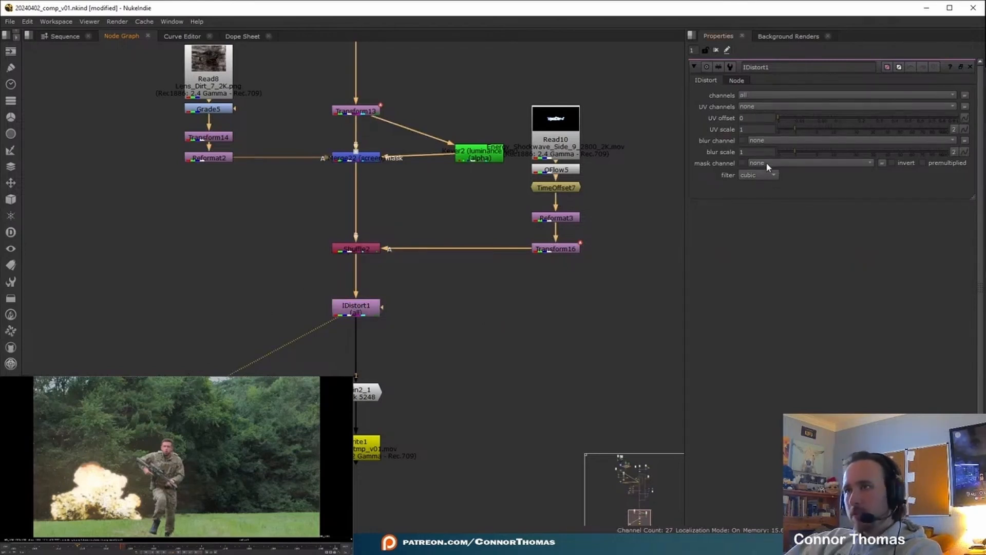
pyautogui.click(751, 106)
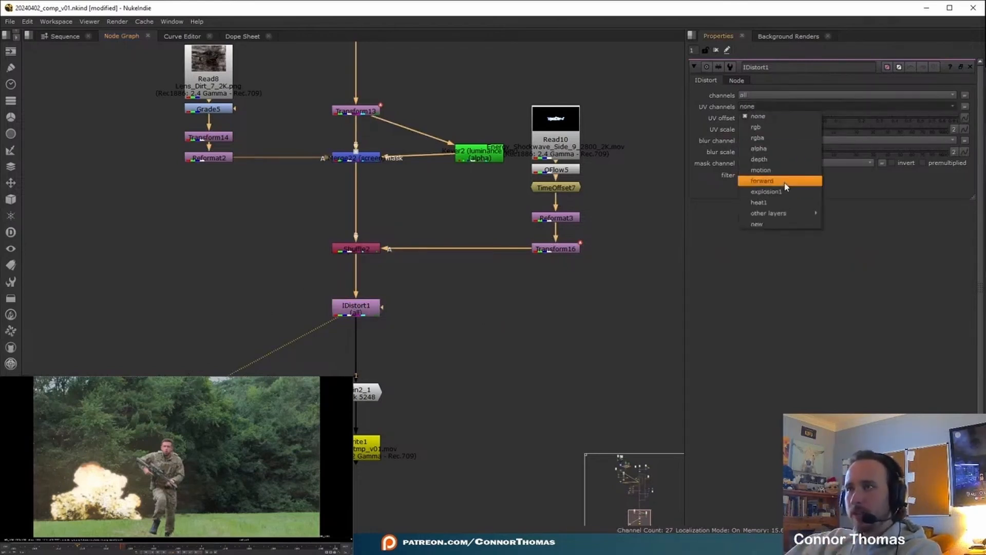
pyautogui.click(796, 201)
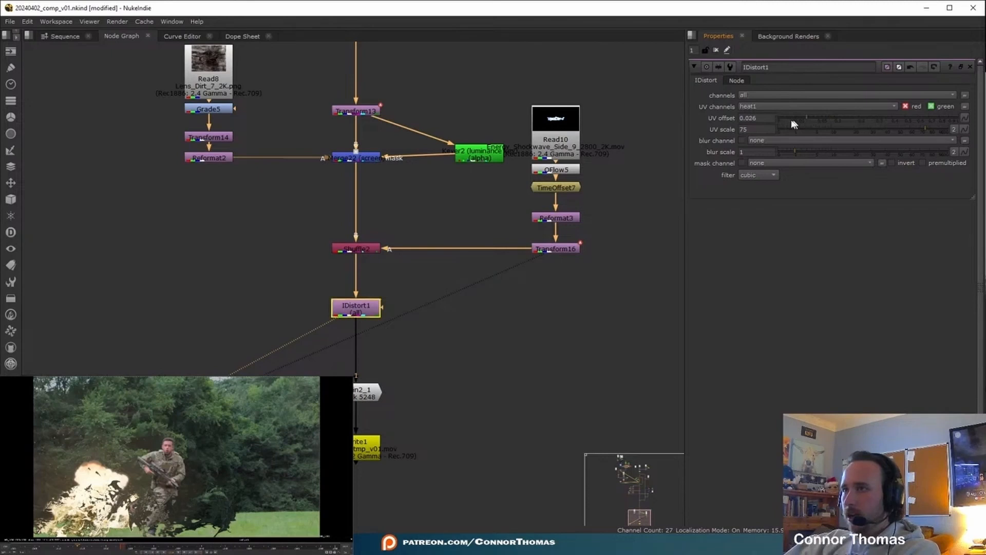
pyautogui.moveTo(791, 119); pyautogui.dragTo(725, 136)
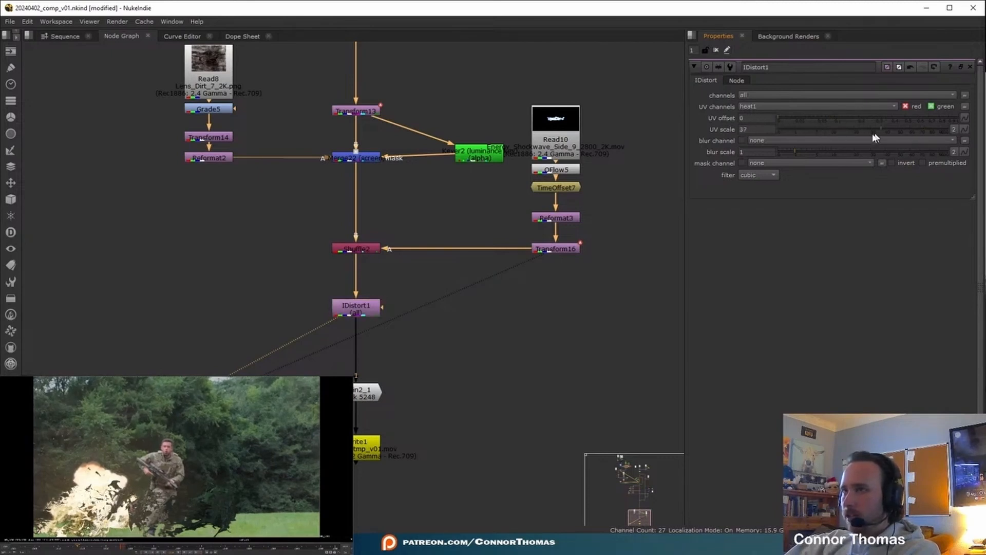
pyautogui.click(849, 130)
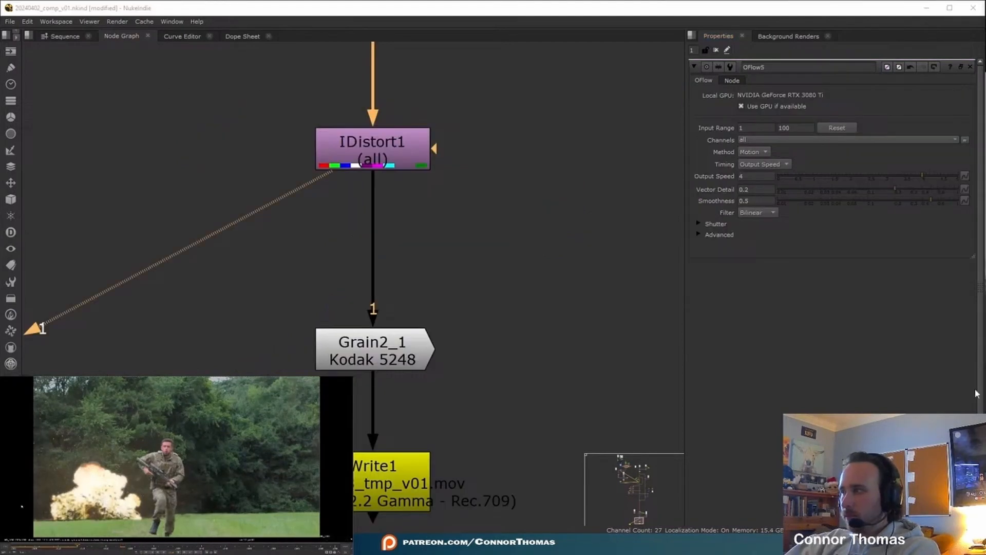
# Add a Blur directly after IDistort1, mask it with heat1.alpha and raise its size
pyautogui.scroll(-5, 591, 335)
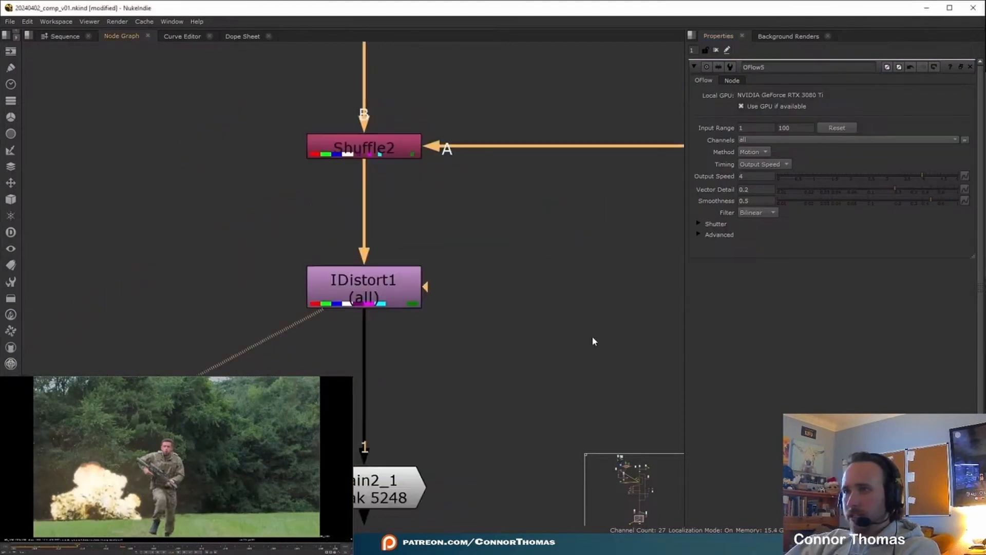
pyautogui.moveTo(356, 398); pyautogui.dragTo(384, 366, button='middle')
pyautogui.click(313, 319)
pyautogui.press('b')
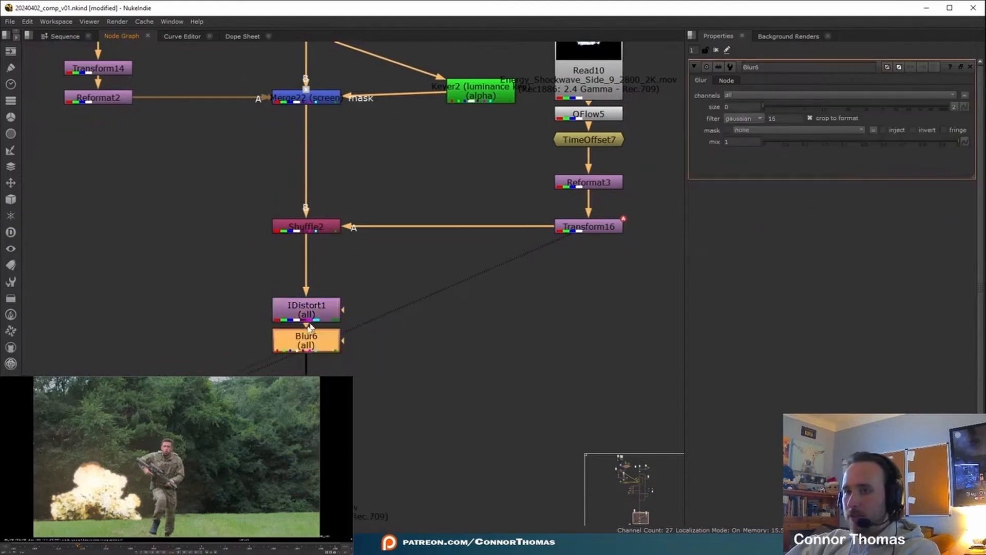
pyautogui.click(750, 131)
pyautogui.click(777, 273)
pyautogui.click(788, 107)
pyautogui.moveTo(807, 112); pyautogui.dragTo(824, 128)
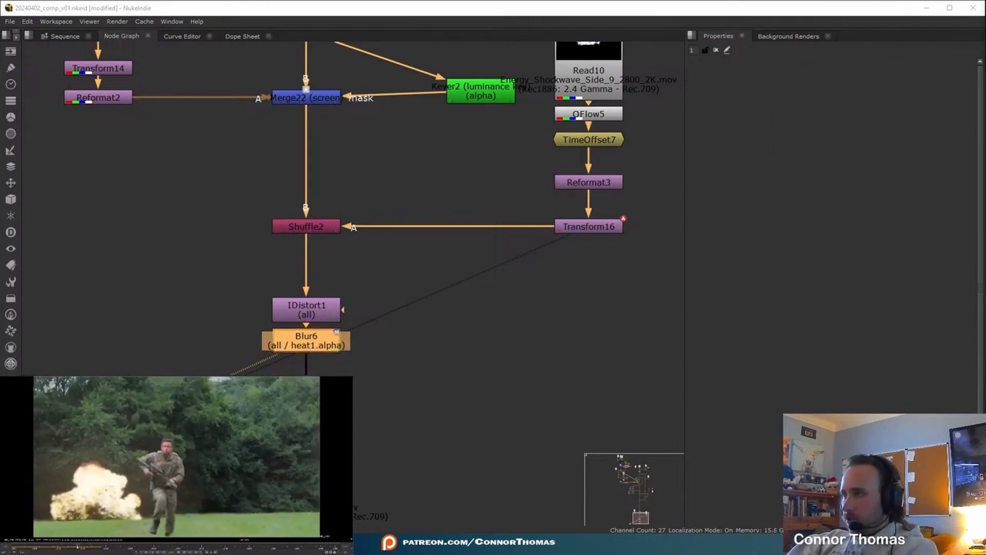
# Delete the lens dirt branch together with its screen Merge and luminance Keyer
pyautogui.moveTo(498, 400); pyautogui.dragTo(547, 259, button='middle')
pyautogui.scroll(-3, 547, 260)
pyautogui.moveTo(460, 201); pyautogui.dragTo(440, 333, button='middle')
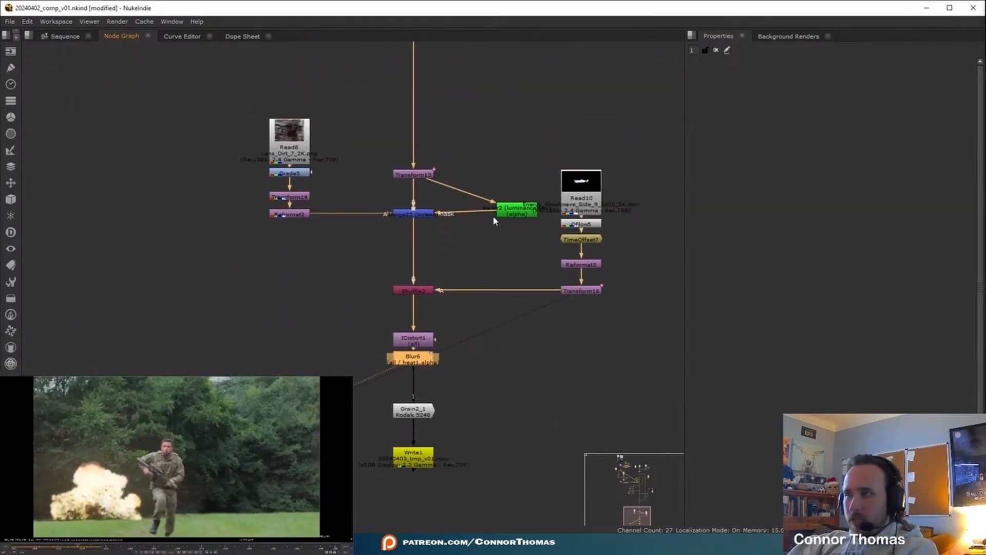
pyautogui.click(490, 301)
pyautogui.moveTo(406, 235); pyautogui.dragTo(412, 312, button='middle')
pyautogui.moveTo(199, 141); pyautogui.dragTo(518, 279)
pyautogui.press('Delete')
pyautogui.scroll(-2, 491, 188)
pyautogui.moveTo(484, 177); pyautogui.dragTo(488, 303, button='middle')
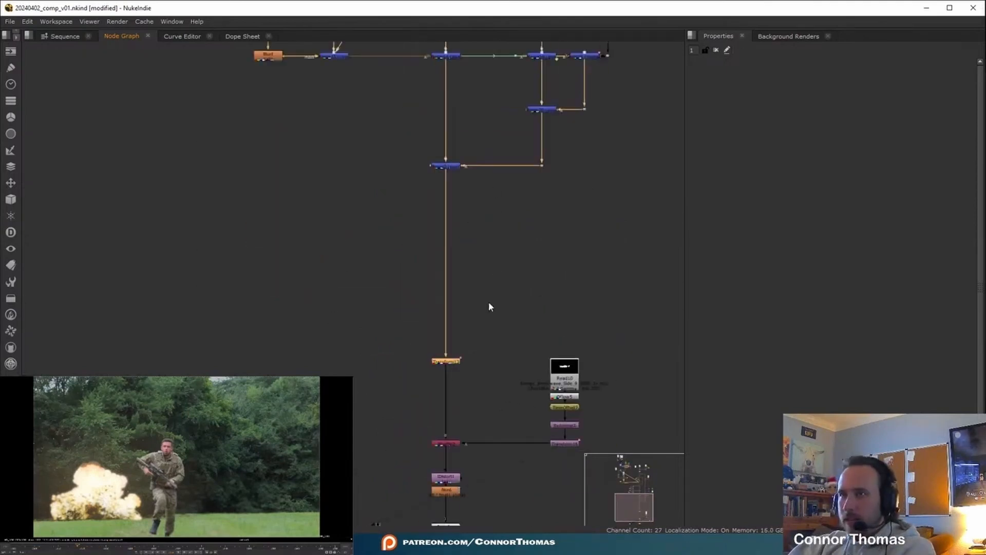
pyautogui.moveTo(529, 423); pyautogui.dragTo(566, 288, button='middle')
pyautogui.moveTo(577, 382); pyautogui.dragTo(524, 216, button='middle')
pyautogui.moveTo(513, 153); pyautogui.dragTo(546, 344, button='middle')
pyautogui.moveTo(543, 94); pyautogui.dragTo(511, 334, button='middle')
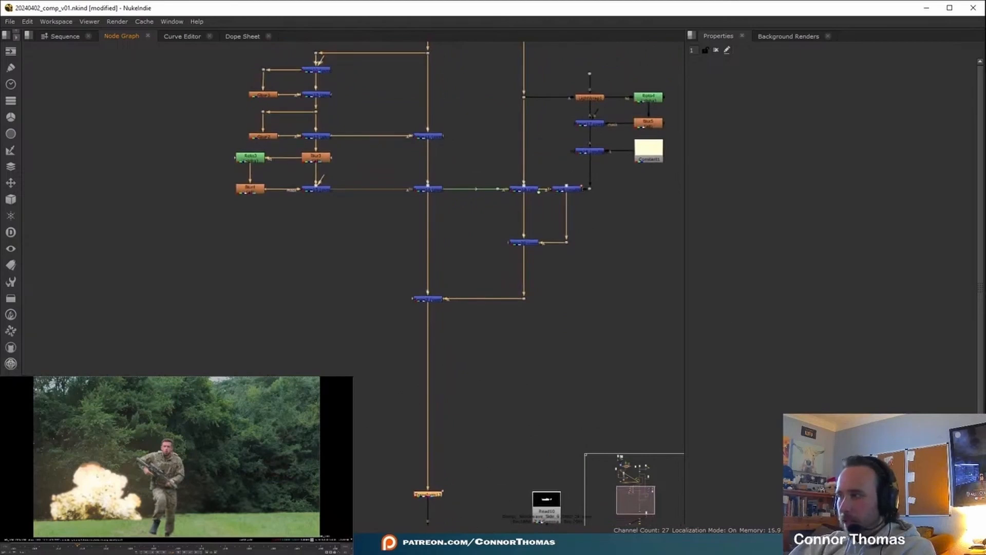
pyautogui.moveTo(429, 212); pyautogui.dragTo(392, 418, button='middle')
pyautogui.scroll(-2, 348, 190)
pyautogui.moveTo(354, 233); pyautogui.dragTo(402, 272, button='middle')
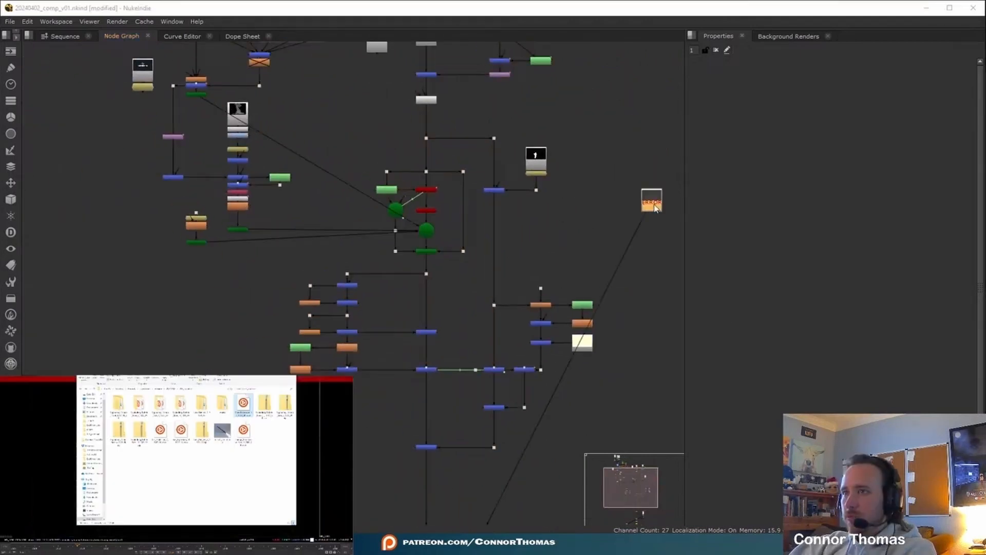
pyautogui.click(673, 253)
pyautogui.hotkey('ctrl', 'z')
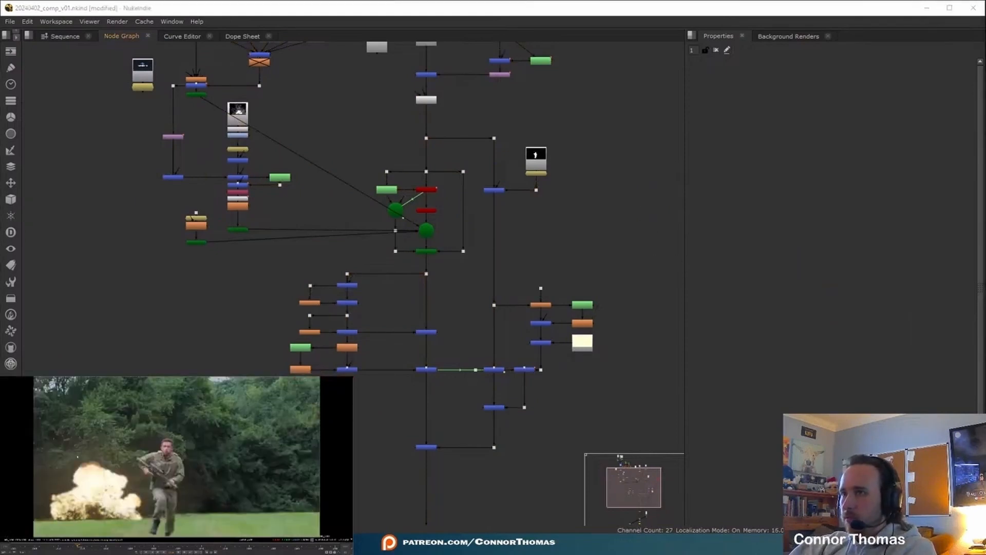
# Import Dust_Explosion_16_1634_2K.mov from the file browser into the empty area beside the glow nodes
pyautogui.hotkey('alt', 'Tab')
pyautogui.moveTo(243, 403); pyautogui.dragTo(141, 356)
pyautogui.moveTo(156, 362); pyautogui.dragTo(249, 345, button='middle')
pyautogui.scroll(5, 249, 345)
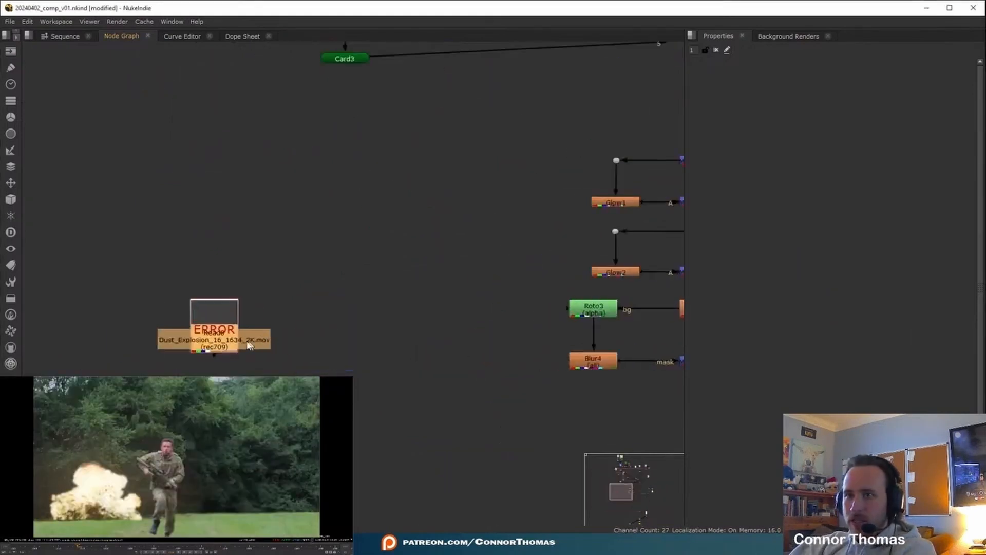
# Move the dust explosion Read node below Card3 and set its input transform to Rec1886: 2.4 Gamma - Rec.709
pyautogui.doubleClick(217, 333)
pyautogui.moveTo(217, 333); pyautogui.dragTo(343, 192)
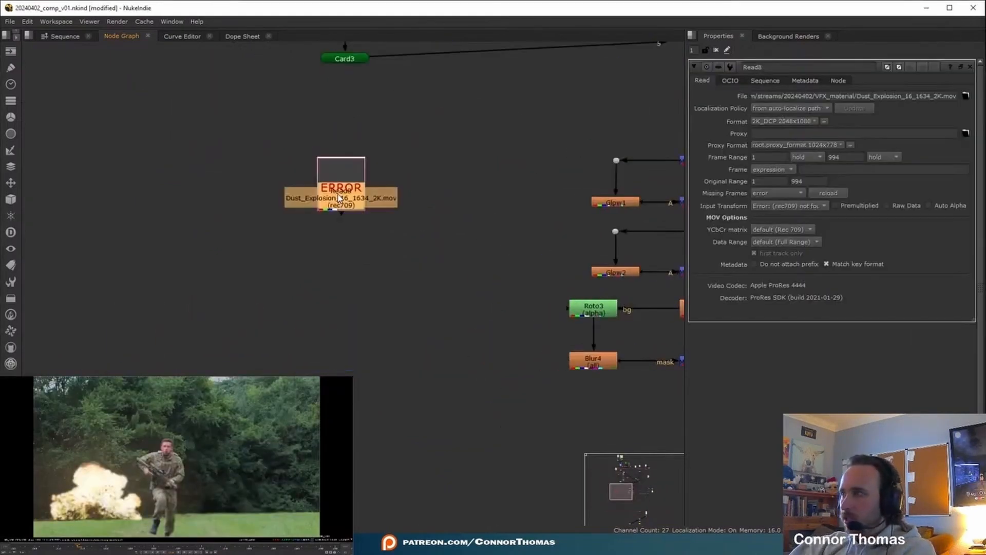
pyautogui.click(771, 207)
pyautogui.moveTo(781, 324)
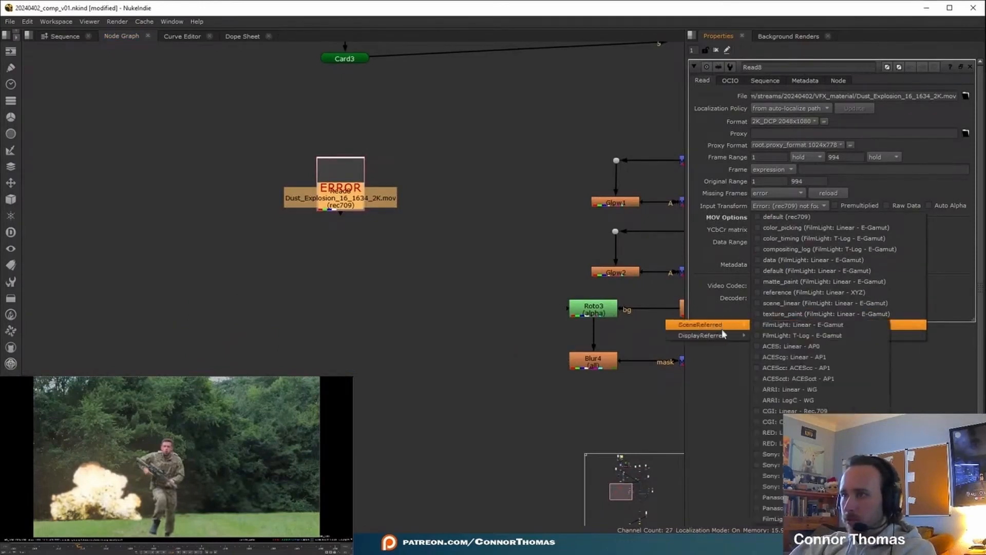
pyautogui.moveTo(702, 336)
pyautogui.click(784, 346)
# Preview the dust explosion clip's opening frames and reposition Read8 near the Read7 gas explosion branch
pyautogui.scroll(-5, 391, 437)
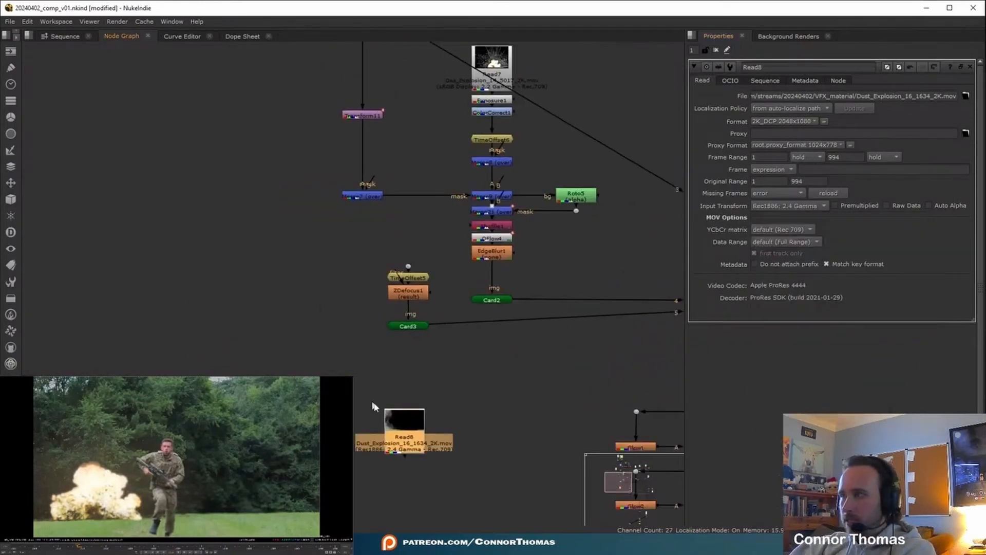
pyautogui.moveTo(402, 458); pyautogui.dragTo(287, 181)
pyautogui.press('1')
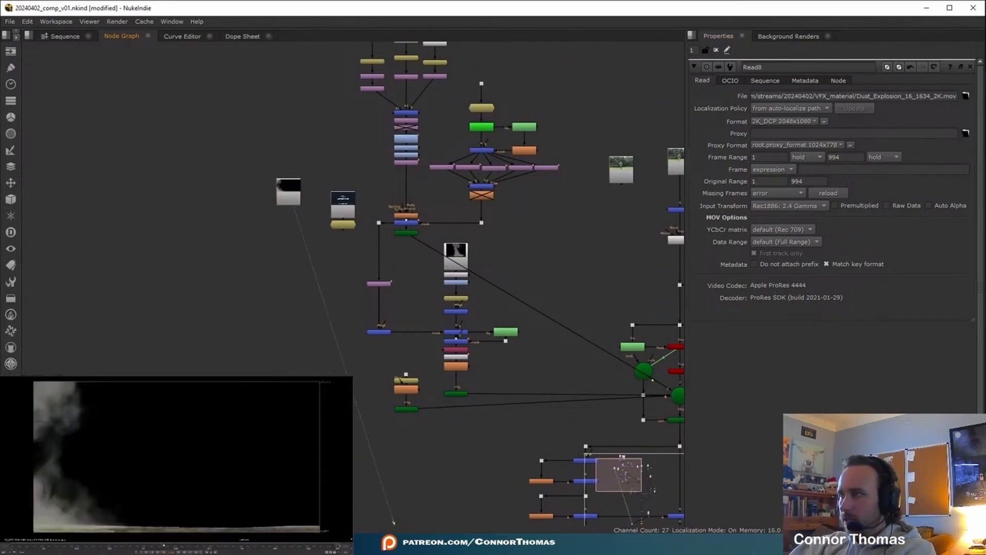
pyautogui.moveTo(21, 547); pyautogui.dragTo(11, 546)
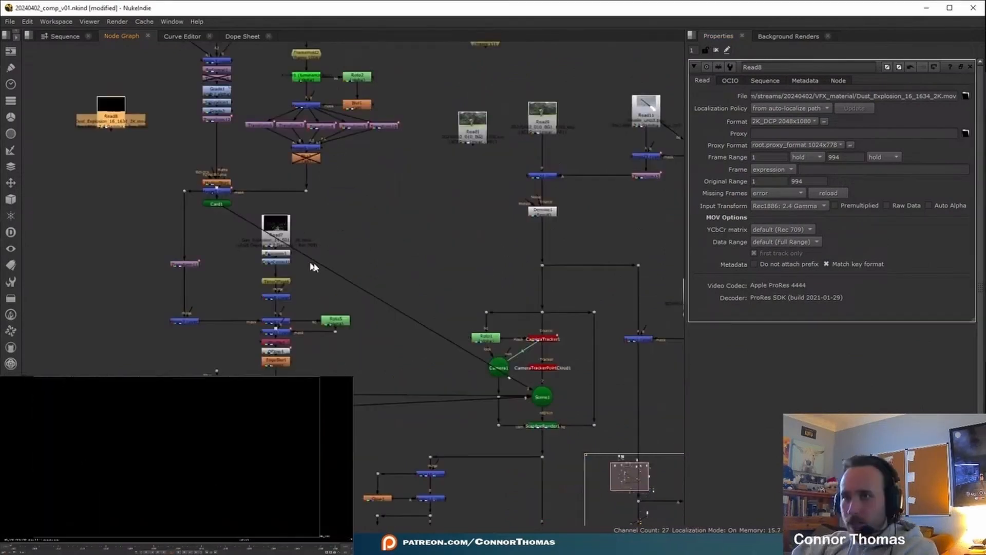
pyautogui.moveTo(312, 265); pyautogui.dragTo(369, 271, button='middle')
pyautogui.moveTo(181, 122); pyautogui.dragTo(495, 230)
pyautogui.moveTo(576, 327); pyautogui.dragTo(599, 392, button='middle')
pyautogui.scroll(3, 406, 375)
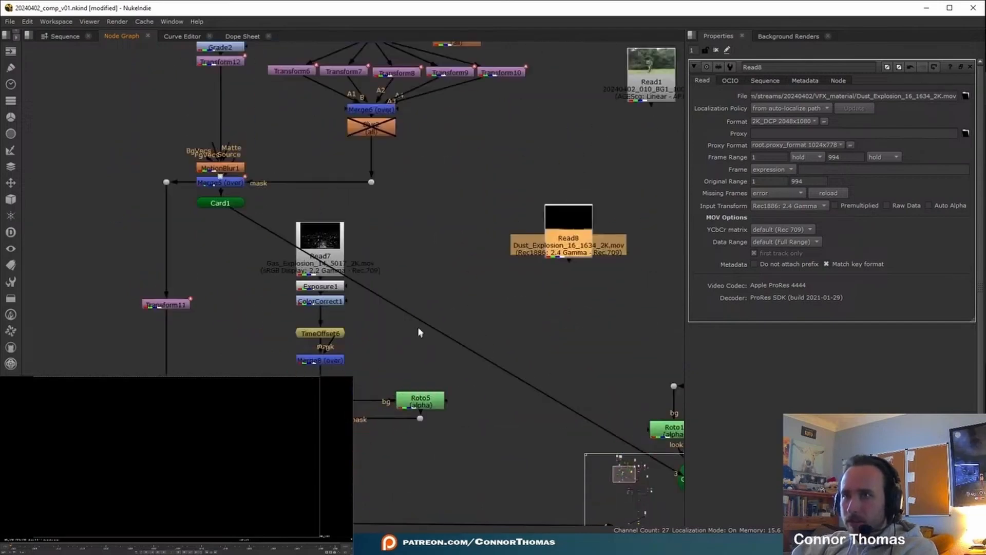
# Paste a TimeOffset node below the dust explosion's Read8
pyautogui.moveTo(418, 334); pyautogui.dragTo(404, 249, button='middle')
pyautogui.click(74, 547)
pyautogui.hotkey('ctrl', 'v')
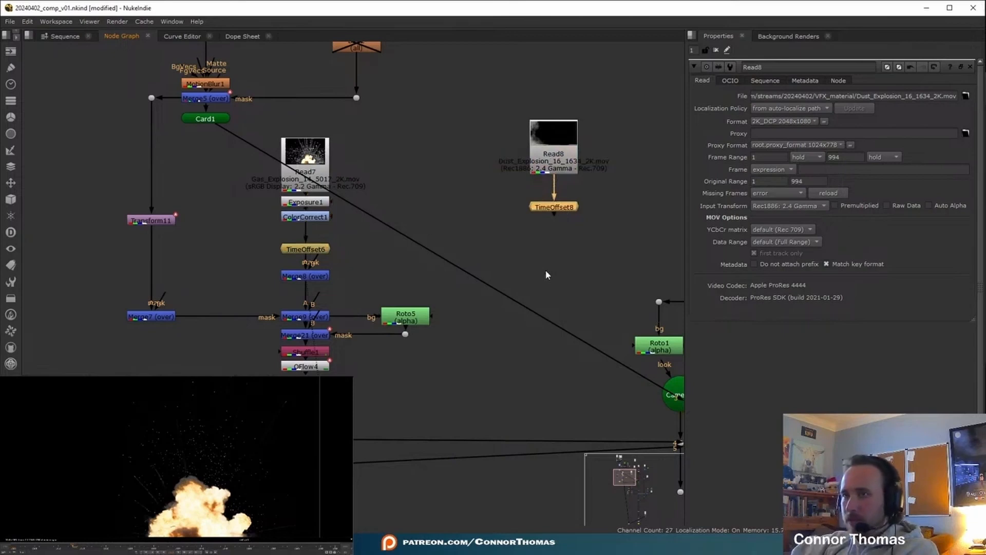
# Examine Merge9's output in the viewer, comparing its colour image with its alpha channel
pyautogui.click(298, 317)
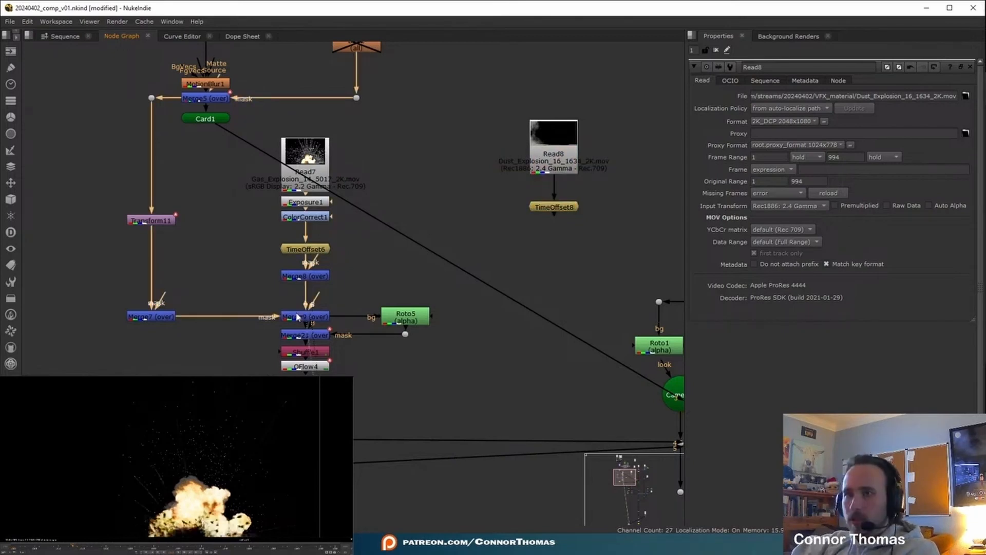
pyautogui.press('a')
pyautogui.press('a')
pyautogui.press('a')
pyautogui.press('a')
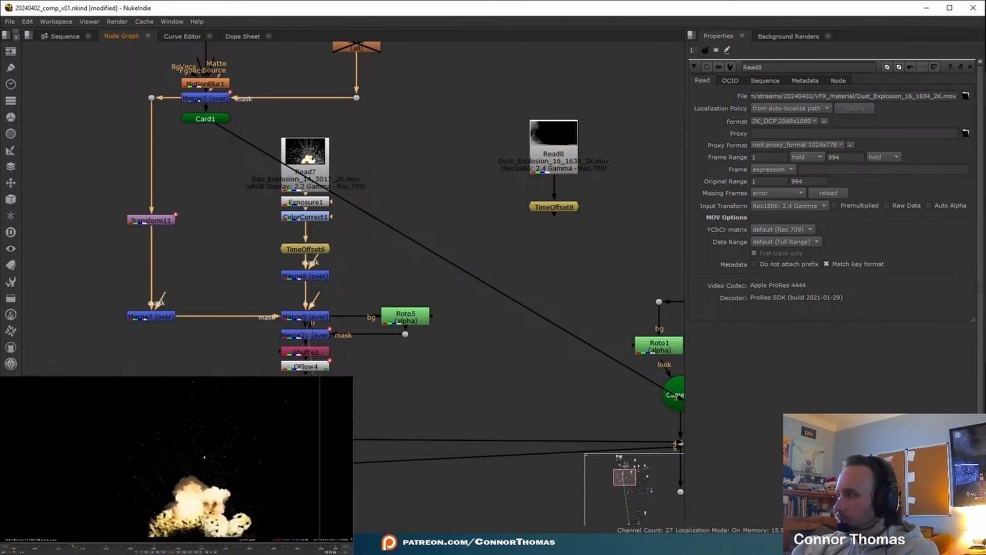
pyautogui.press('a')
pyautogui.press('a')
pyautogui.press('a')
pyautogui.press('a')
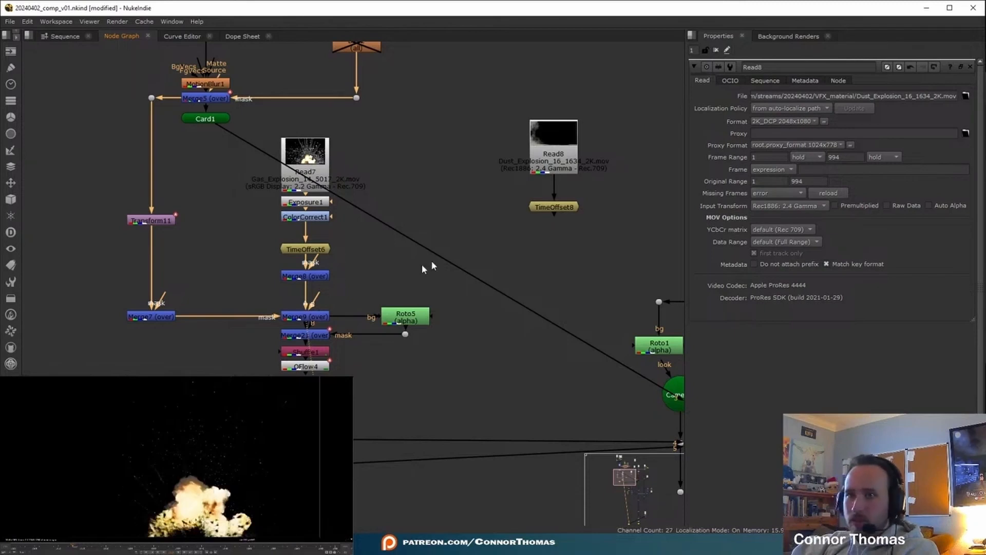
# Move the nodes below Merge9 down and insert a Dot level with Roto5 on the line feeding it
pyautogui.moveTo(387, 355); pyautogui.dragTo(386, 264, button='middle')
pyautogui.moveTo(107, 437); pyautogui.dragTo(479, 236)
pyautogui.moveTo(319, 250); pyautogui.dragTo(320, 366)
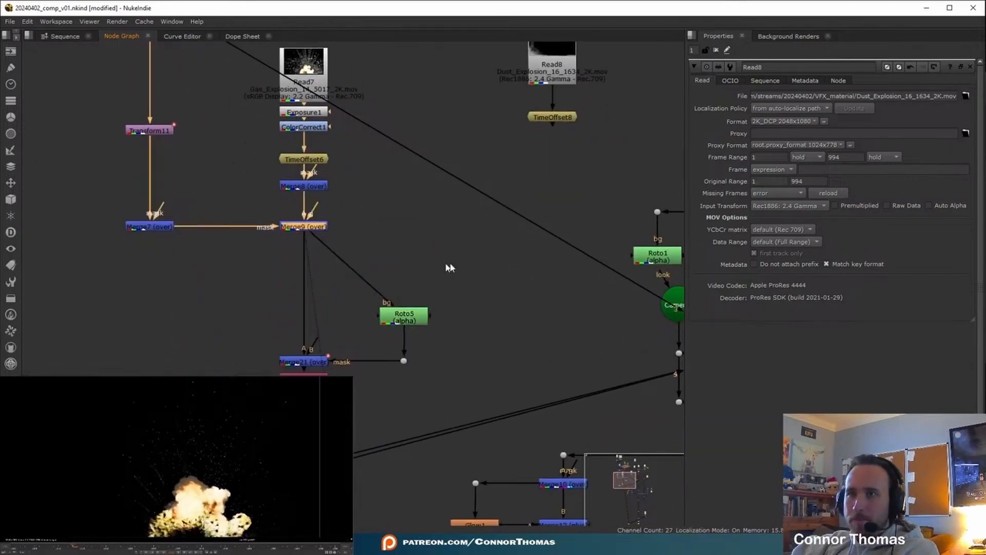
pyautogui.press('Tab')
pyautogui.write('dot')
pyautogui.press('Down')
pyautogui.press('Down')
pyautogui.press('Up')
pyautogui.press('Return')
pyautogui.moveTo(304, 240); pyautogui.dragTo(305, 318)
# Move Read8 and its TimeOffset next to the gap below Merge9
pyautogui.moveTo(462, 98); pyautogui.dragTo(466, 142, button='middle')
pyautogui.moveTo(487, 55); pyautogui.dragTo(611, 189)
pyautogui.moveTo(570, 164); pyautogui.dragTo(450, 311)
pyautogui.click(501, 323)
pyautogui.click(304, 271)
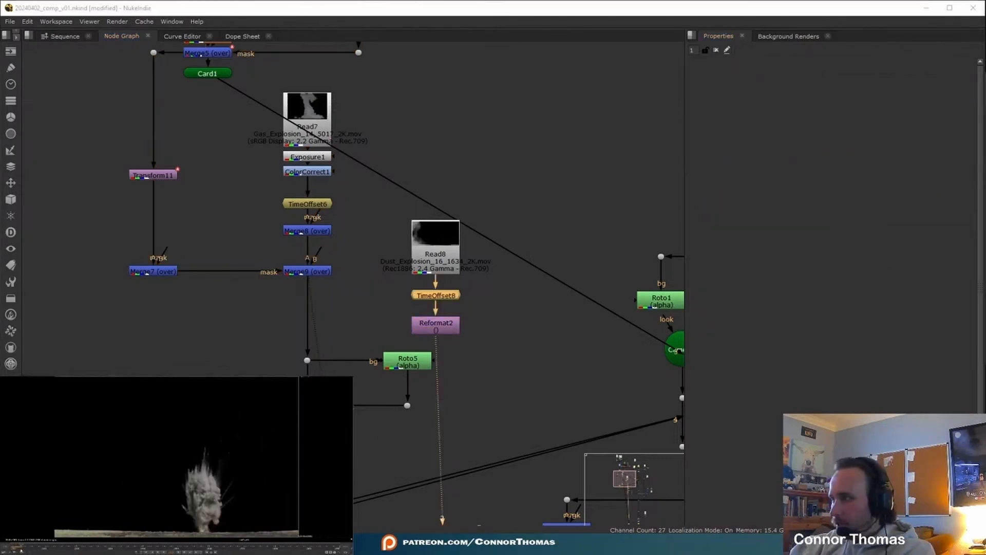
# Merge Reformat2's dust explosion into the main branch below Merge9 and swap the A and B inputs
pyautogui.click(437, 325)
pyautogui.press('m')
pyautogui.moveTo(506, 324); pyautogui.dragTo(307, 331)
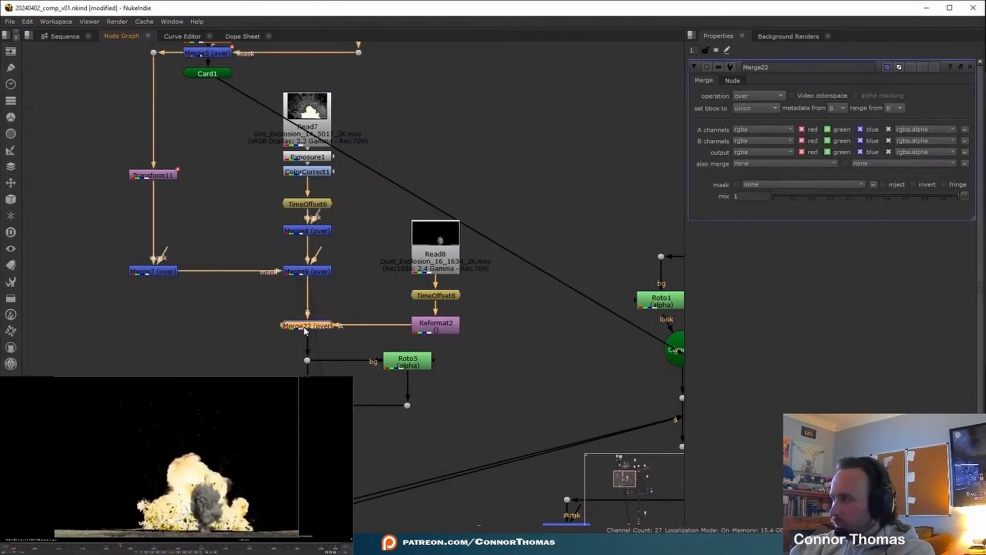
pyautogui.hotkey('shift', 'x')
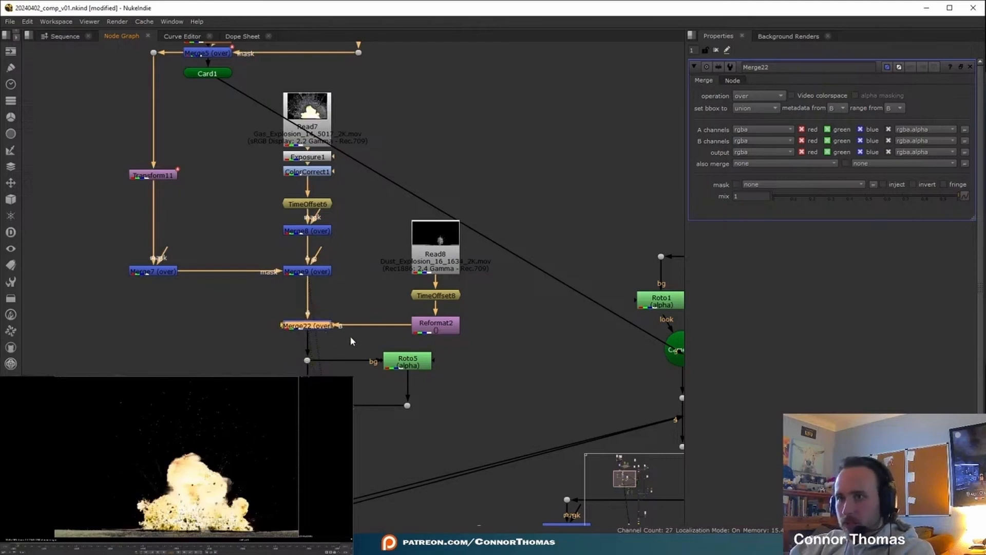
pyautogui.click(14, 548)
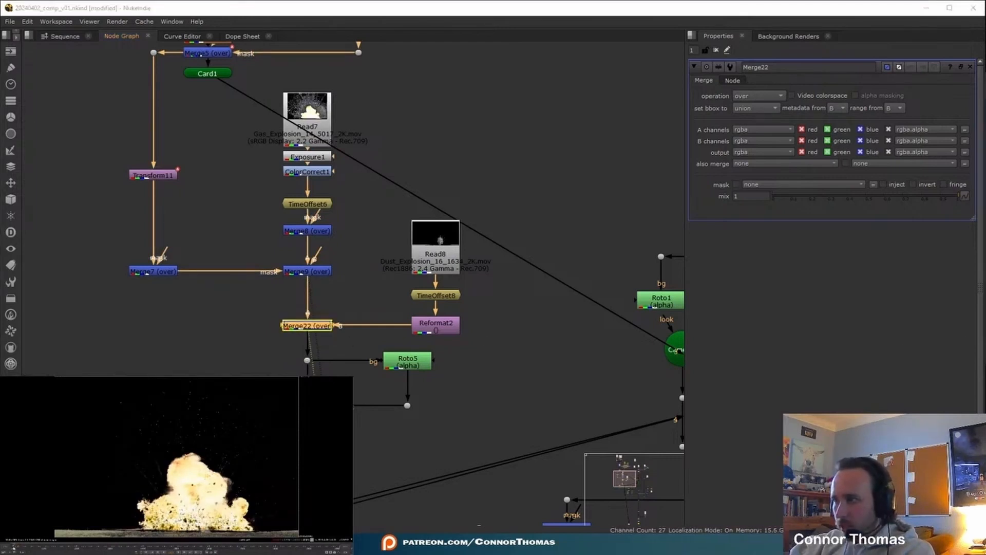
pyautogui.click(460, 387)
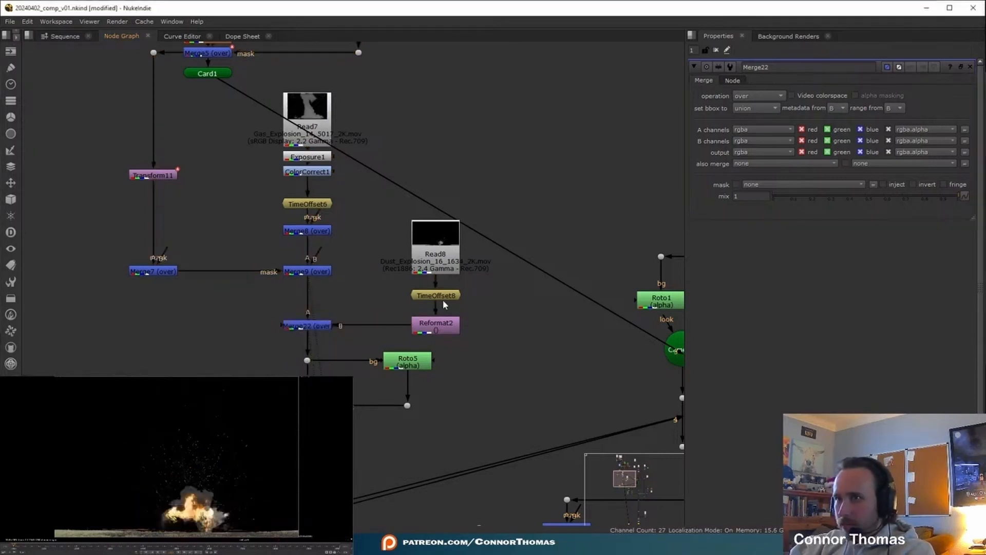
# Move the dust explosion nodes up to make room and add a Transform after TimeOffset8
pyautogui.moveTo(395, 216); pyautogui.dragTo(528, 333)
pyautogui.moveTo(446, 289); pyautogui.dragTo(446, 272)
pyautogui.click(444, 296)
pyautogui.press('t')
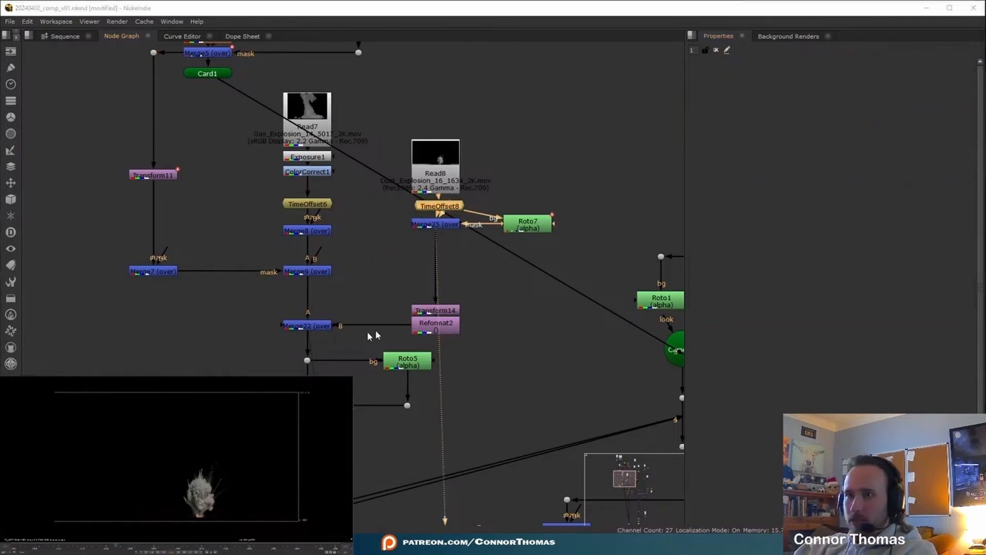
# Place Transform14 midway between Merge25 and Reformat2, and view the combined explosion at Merge22
pyautogui.click(429, 328)
pyautogui.press('1')
pyautogui.moveTo(432, 311); pyautogui.dragTo(429, 276)
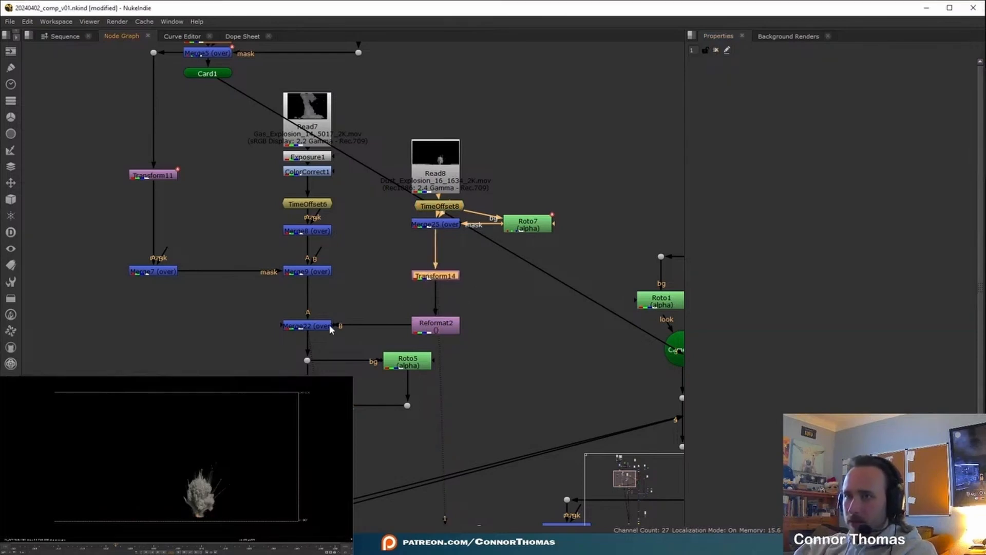
pyautogui.click(308, 326)
pyautogui.press('1')
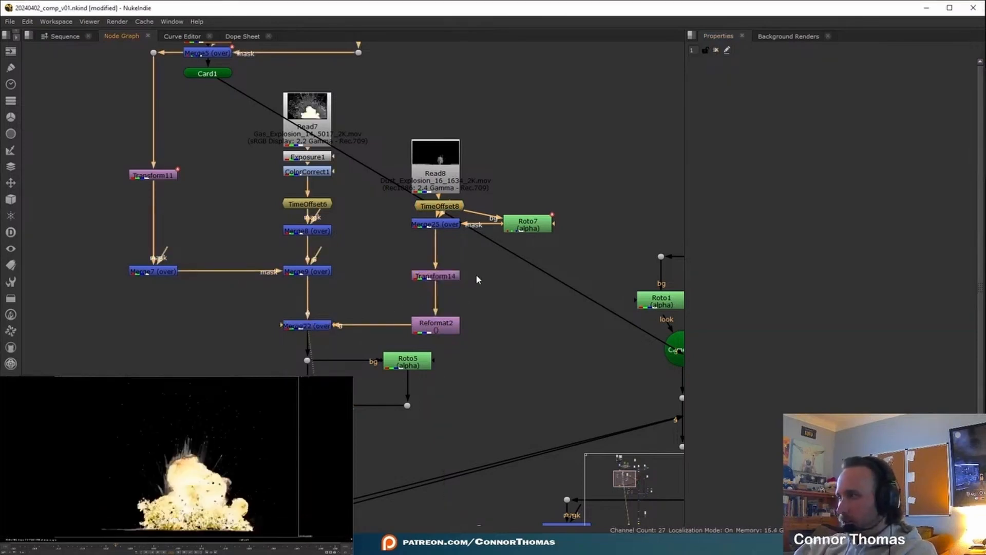
pyautogui.click(497, 289)
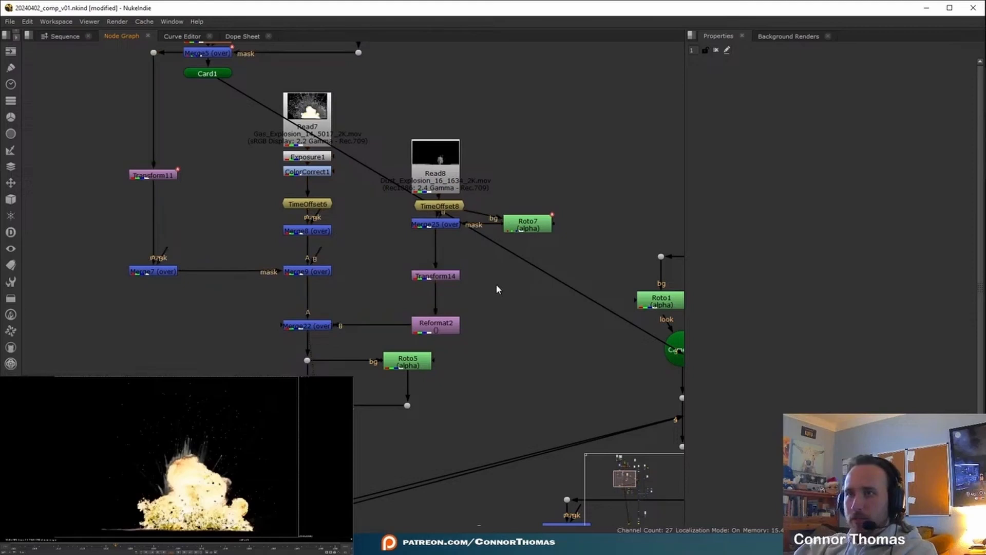
# Lower TimeOffset8's frame offset step by step to retime the dust explosion against the gas explosion
pyautogui.doubleClick(439, 205)
pyautogui.press('Down')
pyautogui.press('Down')
pyautogui.press('Down')
pyautogui.press('Down')
pyautogui.press('Down')
pyautogui.press('Down')
pyautogui.press('Down')
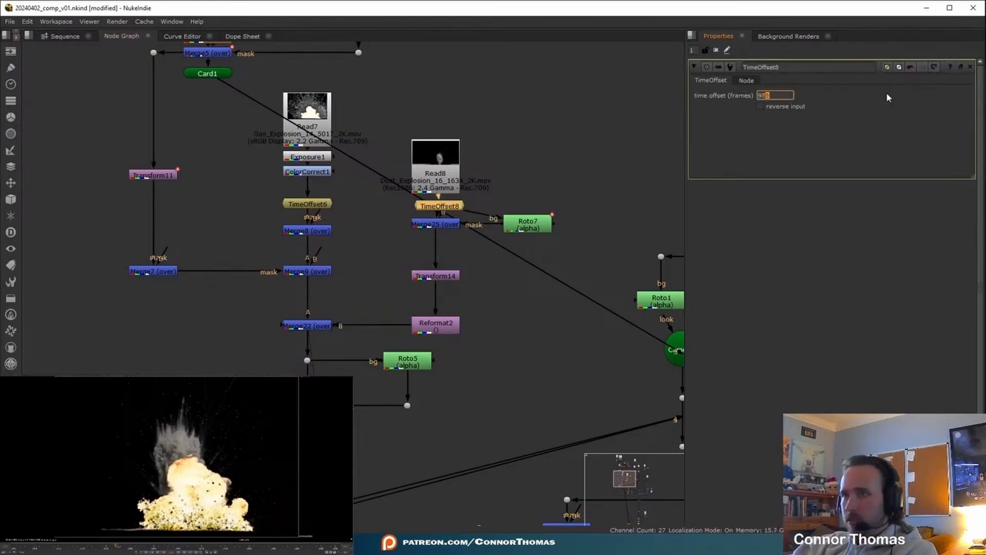
# Set Transform14 to scale 3 and translate -500, 1090, and darken the dust explosion with a Grade below Read8
pyautogui.doubleClick(435, 276)
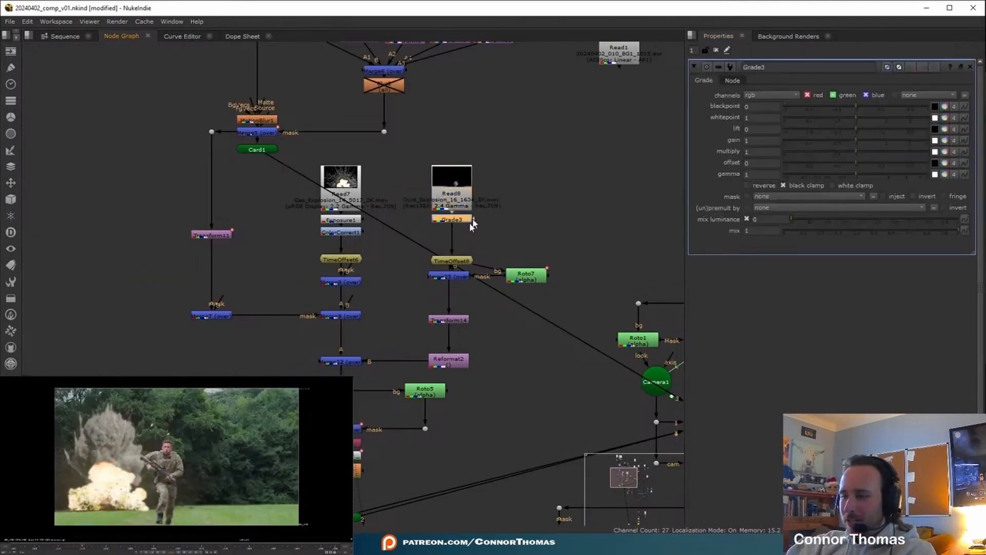
pyautogui.click(894, 119)
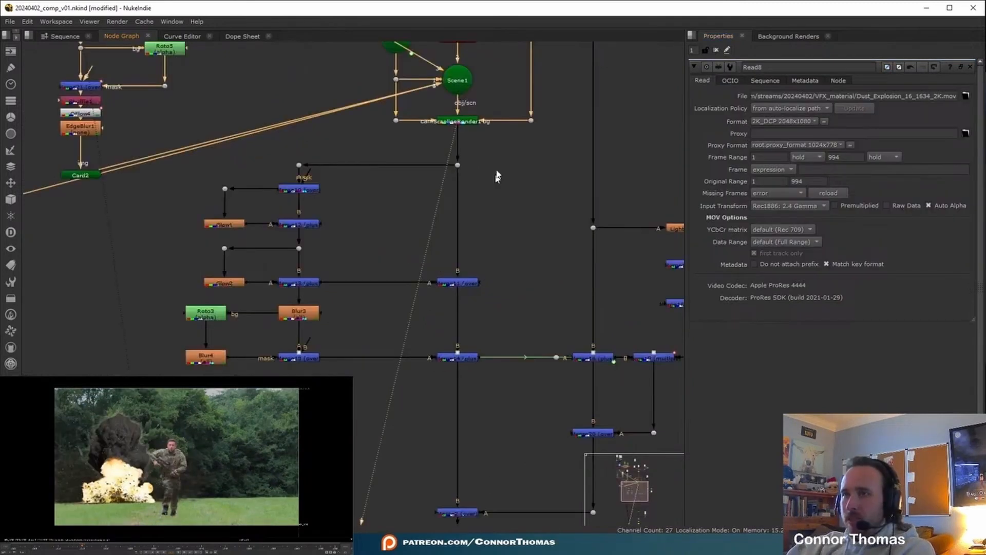
# Rewire the merge nodes below ScanlineRender1 around Merge11 and swap the A and B inputs of the selected merge
pyautogui.doubleClick(452, 358)
pyautogui.moveTo(476, 393); pyautogui.dragTo(453, 283, button='middle')
pyautogui.moveTo(399, 416); pyautogui.dragTo(451, 204)
pyautogui.moveTo(443, 316); pyautogui.dragTo(440, 446, button='middle')
pyautogui.moveTo(455, 334); pyautogui.dragTo(399, 186)
pyautogui.click(411, 333)
pyautogui.moveTo(411, 336); pyautogui.dragTo(414, 356, button='middle')
pyautogui.click(406, 205)
pyautogui.hotkey('shift', 'x')
pyautogui.moveTo(410, 179); pyautogui.dragTo(505, 250)
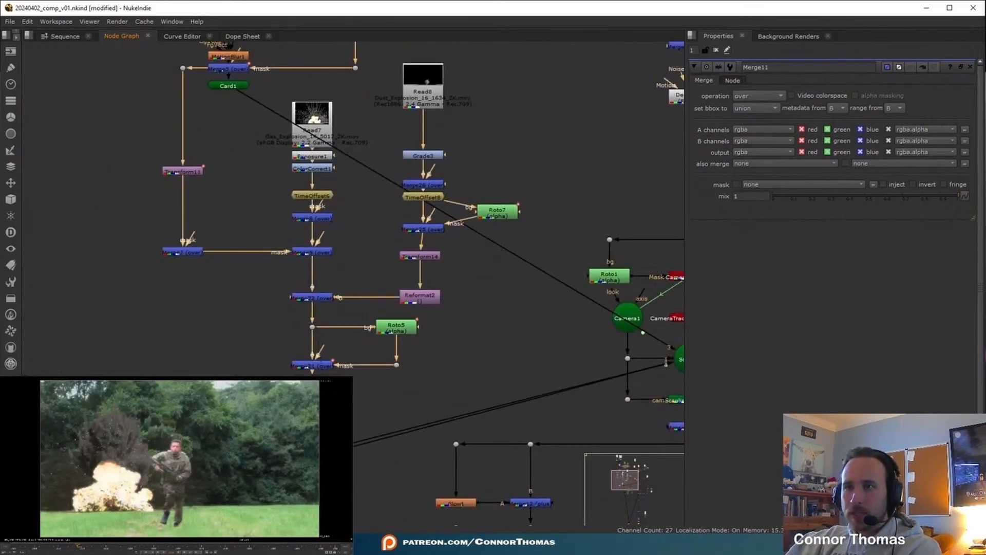
# Place a Shuffle between Merge9 and Merge22, and set Merge22's also merge option to all
pyautogui.moveTo(324, 392); pyautogui.dragTo(323, 276)
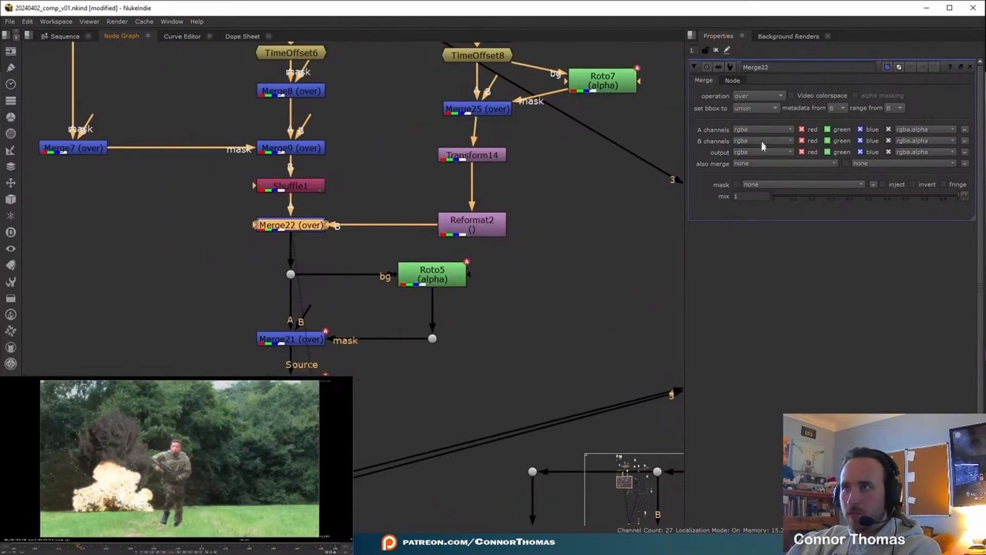
pyautogui.click(296, 188)
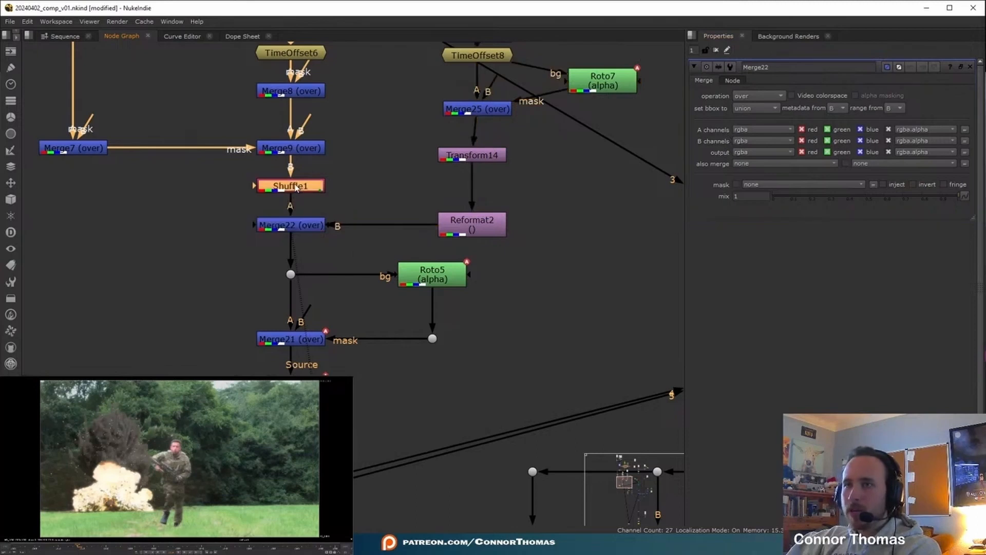
pyautogui.click(292, 227)
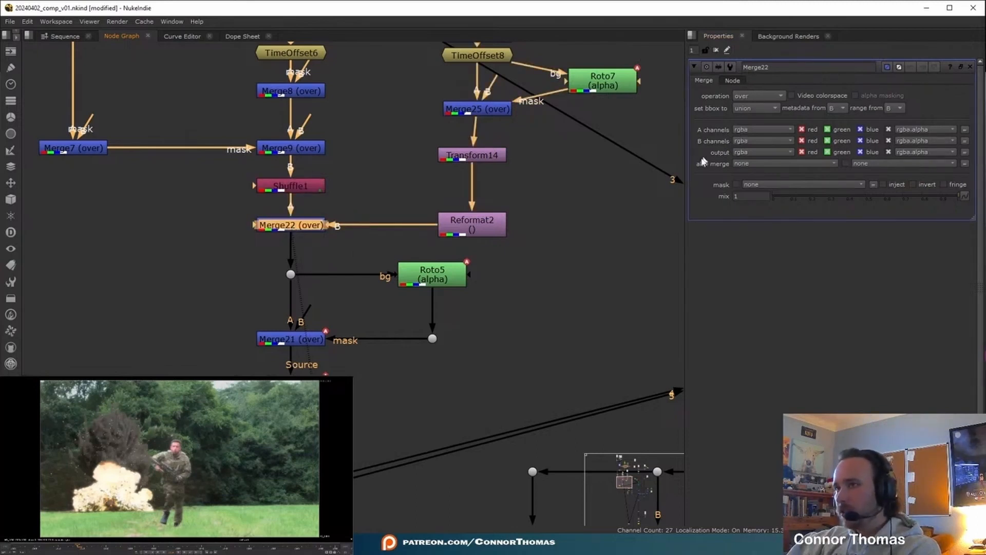
pyautogui.click(762, 164)
pyautogui.click(761, 181)
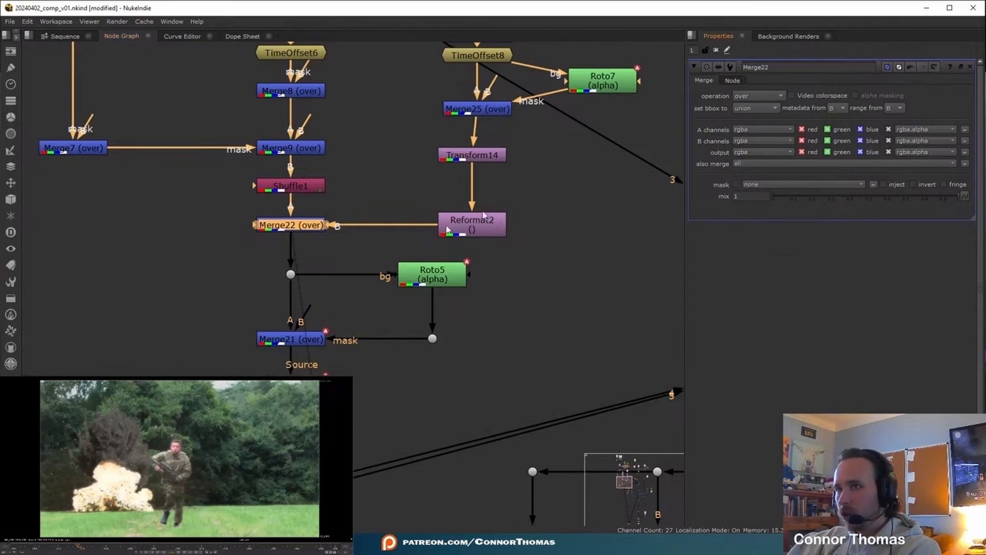
# Set Merge21's also merge option to all
pyautogui.moveTo(607, 192); pyautogui.dragTo(628, 100, button='middle')
pyautogui.click(319, 250)
pyautogui.doubleClick(319, 251)
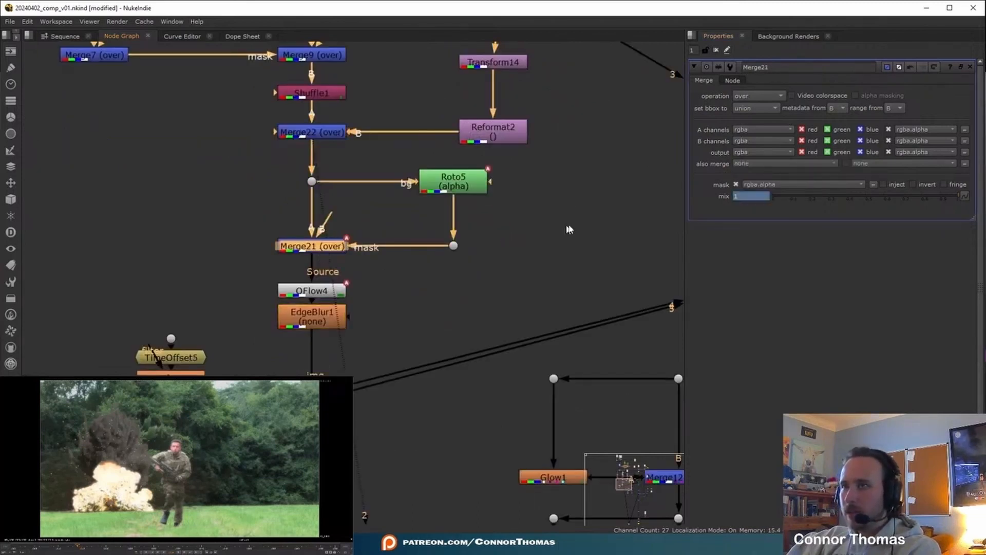
pyautogui.click(749, 164)
pyautogui.click(749, 180)
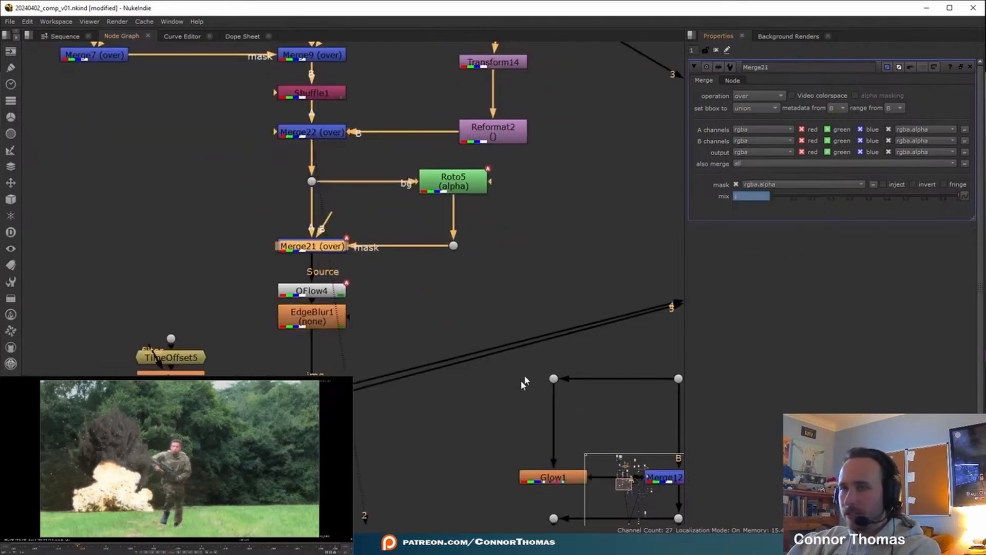
pyautogui.scroll(-3, 492, 260)
pyautogui.click(749, 163)
pyautogui.click(750, 181)
pyautogui.moveTo(427, 273); pyautogui.dragTo(404, 215, button='middle')
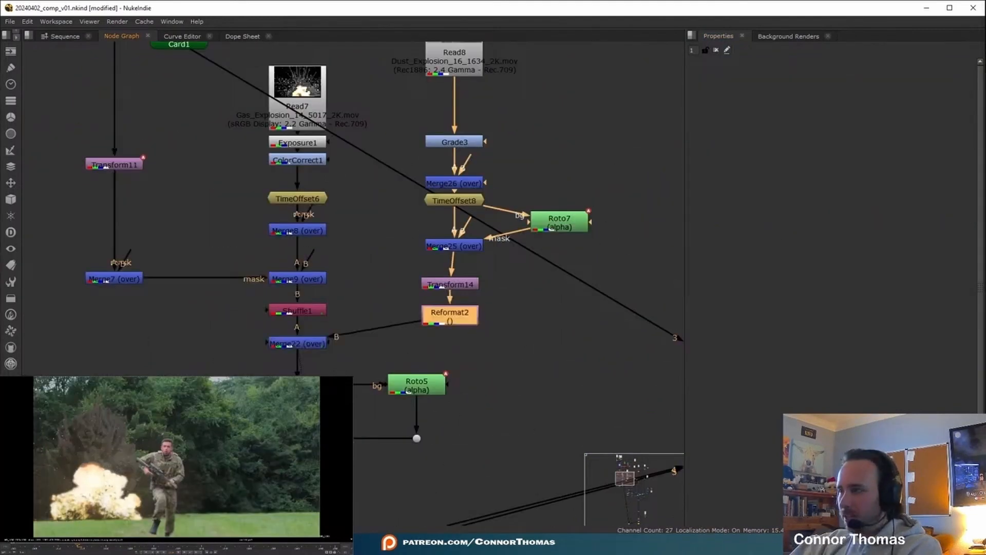
# Scrub through the composite and inspect Roto5 and Merge22 for how the dust explosion is masked
pyautogui.click(13, 546)
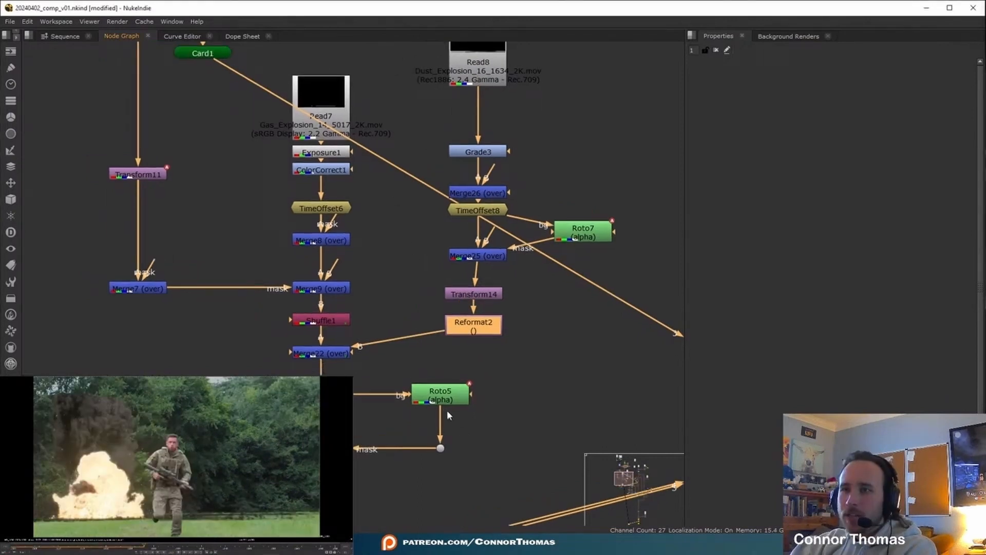
pyautogui.doubleClick(442, 397)
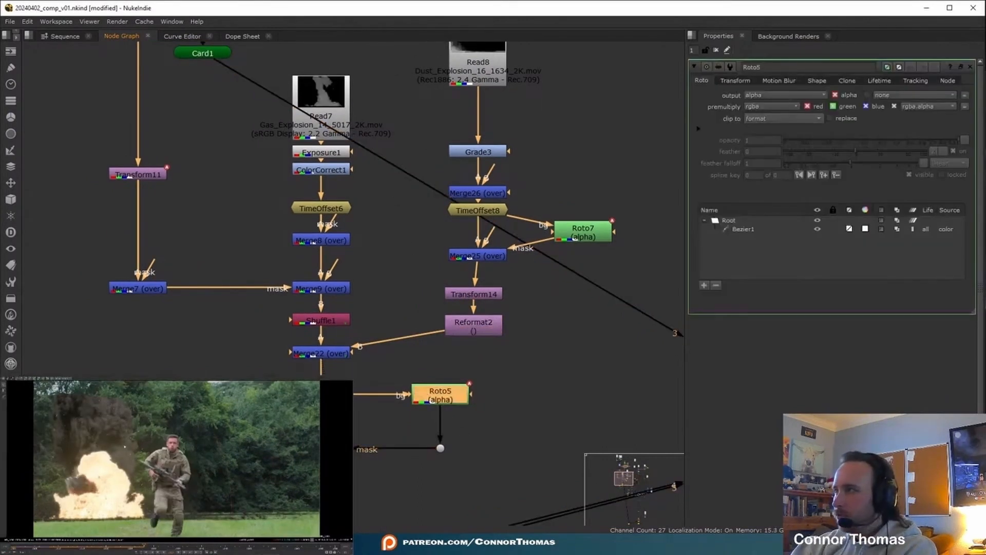
pyautogui.click(325, 357)
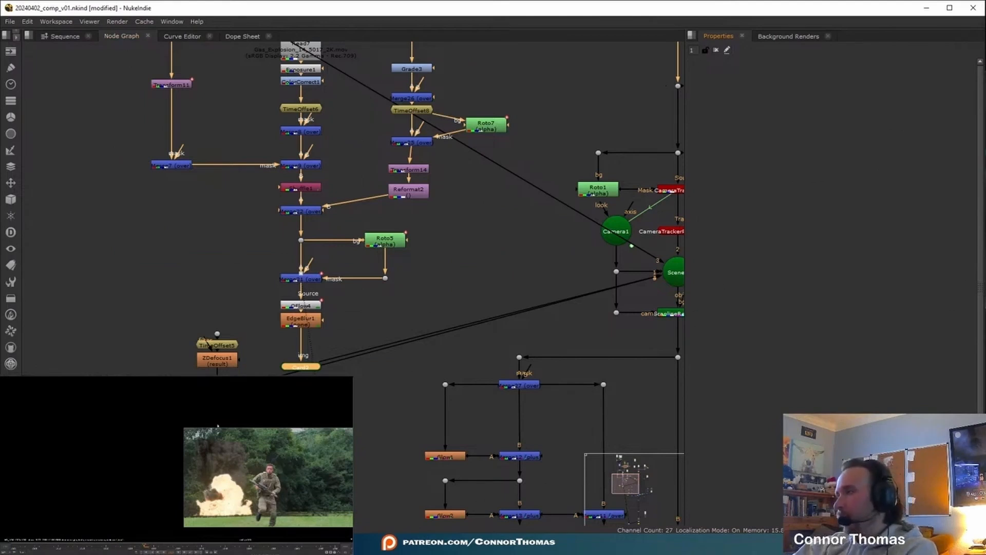
# Duplicate Card2 beside the dust explosion branch and connect the copy to Scene1
pyautogui.moveTo(201, 438); pyautogui.dragTo(257, 447)
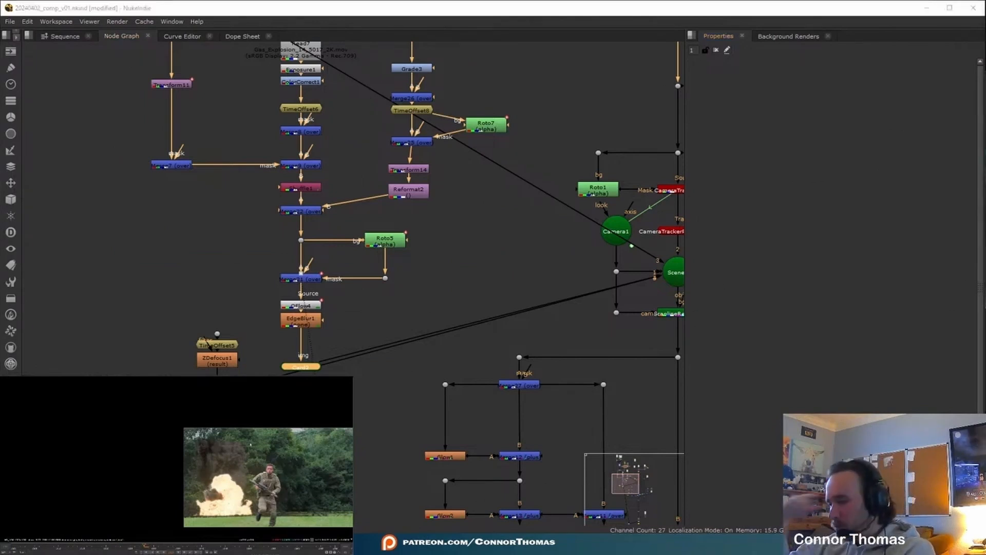
pyautogui.press('f')
pyautogui.click(407, 301)
pyautogui.hotkey('ctrl', 'v')
pyautogui.moveTo(408, 306); pyautogui.dragTo(660, 280)
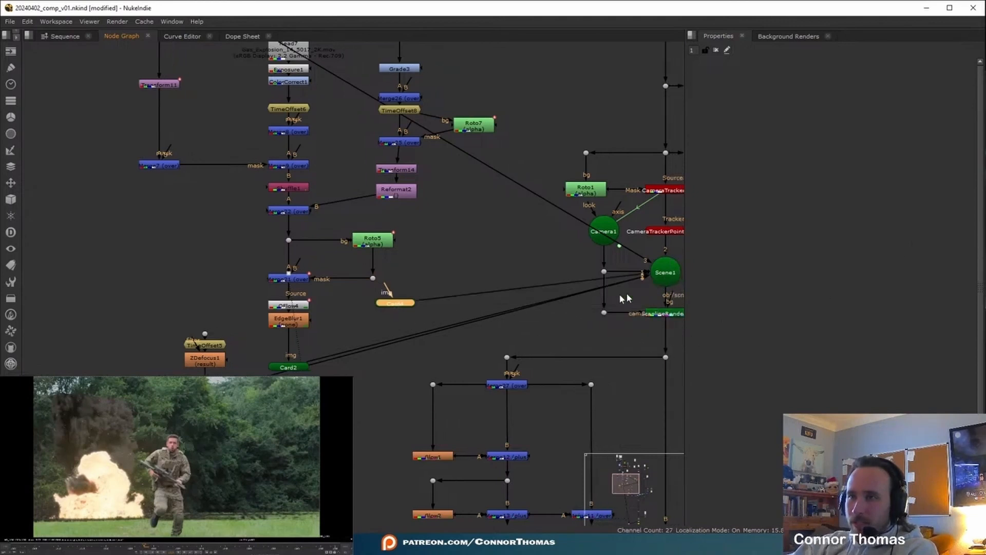
# Place a copy of Merge21 between Reformat2 and Card4, and delete Merge22 to separate the two explosion branches
pyautogui.moveTo(396, 277); pyautogui.dragTo(390, 340, button='middle')
pyautogui.doubleClick(293, 343)
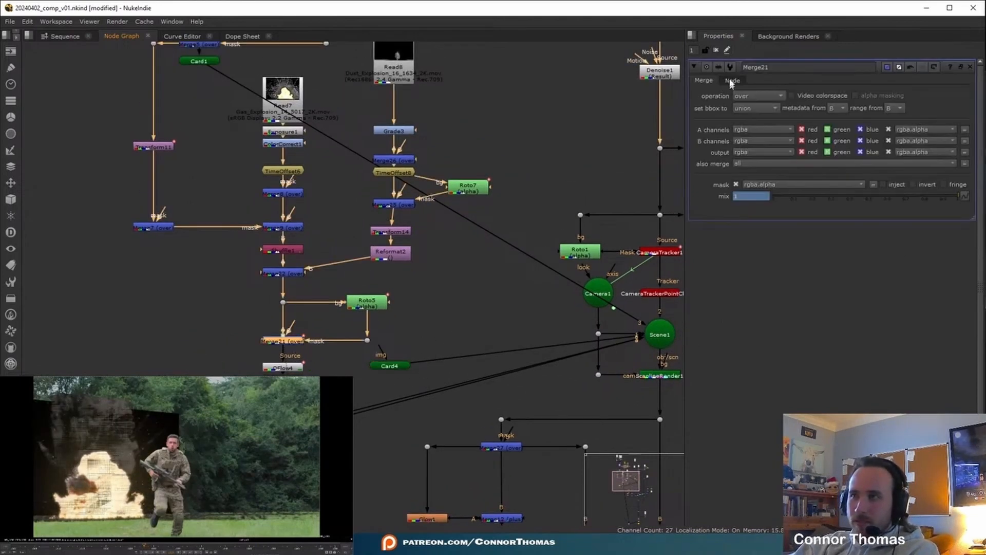
pyautogui.click(715, 50)
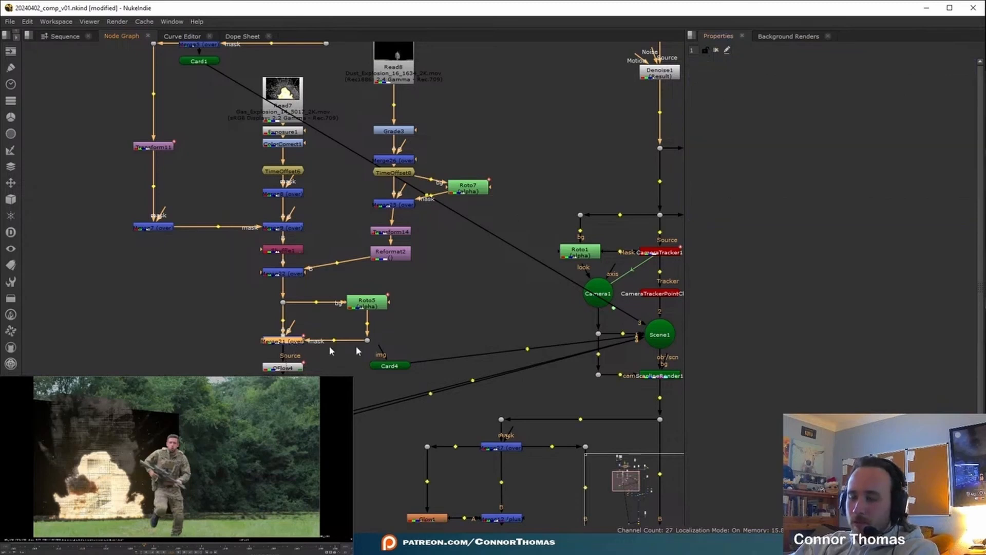
pyautogui.click(431, 276)
pyautogui.press('m')
pyautogui.moveTo(426, 260); pyautogui.dragTo(390, 323)
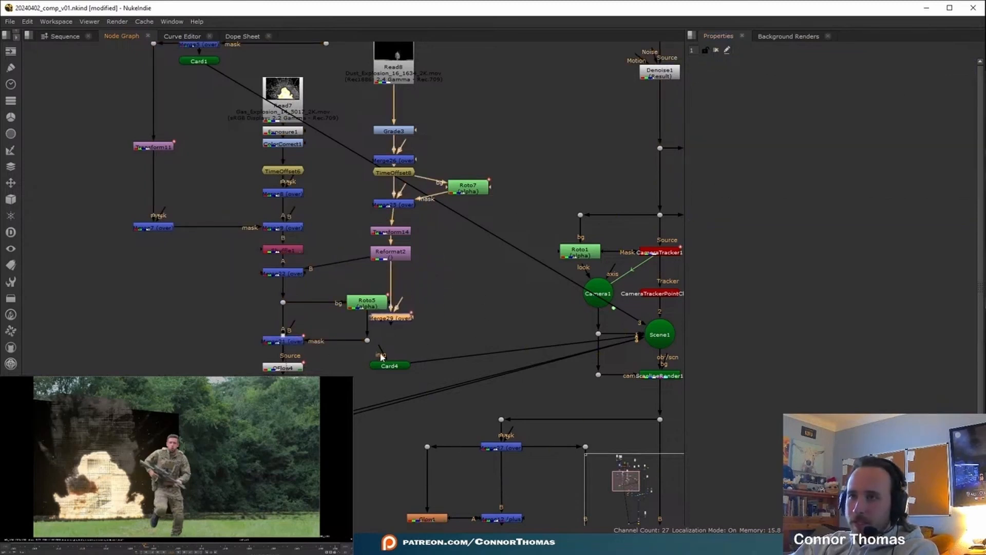
pyautogui.click(298, 273)
pyautogui.press('Delete')
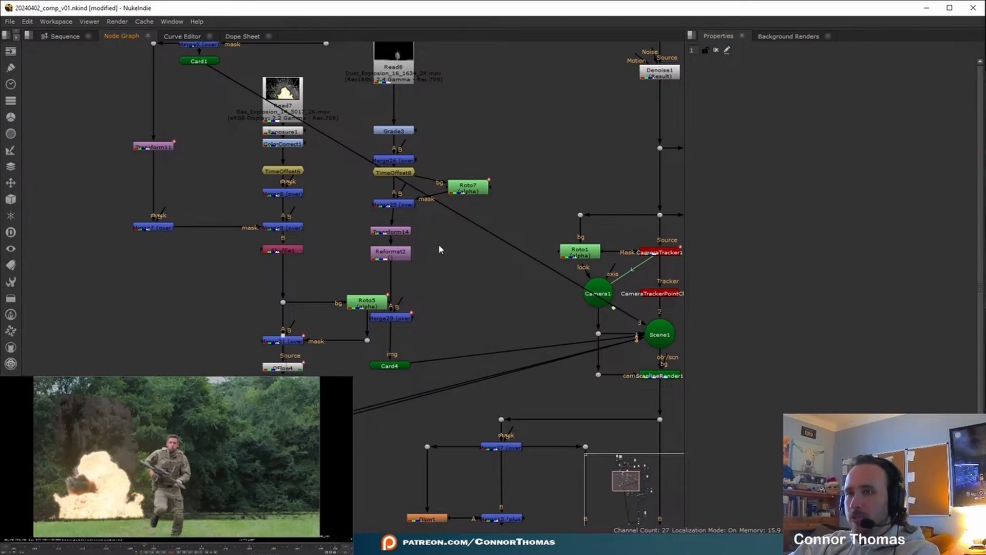
# Try to fit the dust explosion with Transform14 at scale 1.16 and translate -130, 78
pyautogui.moveTo(397, 260); pyautogui.dragTo(395, 264)
pyautogui.doubleClick(390, 231)
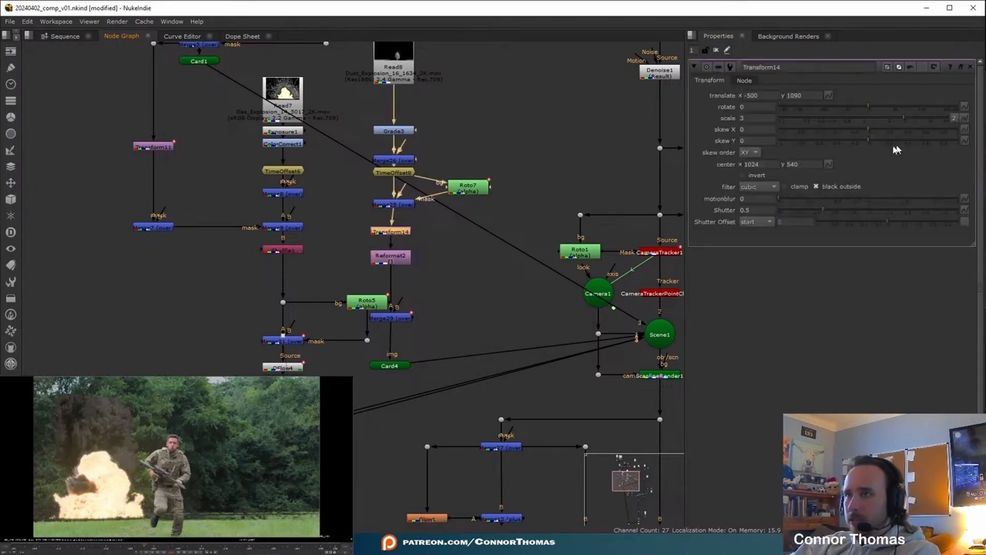
pyautogui.click(870, 117)
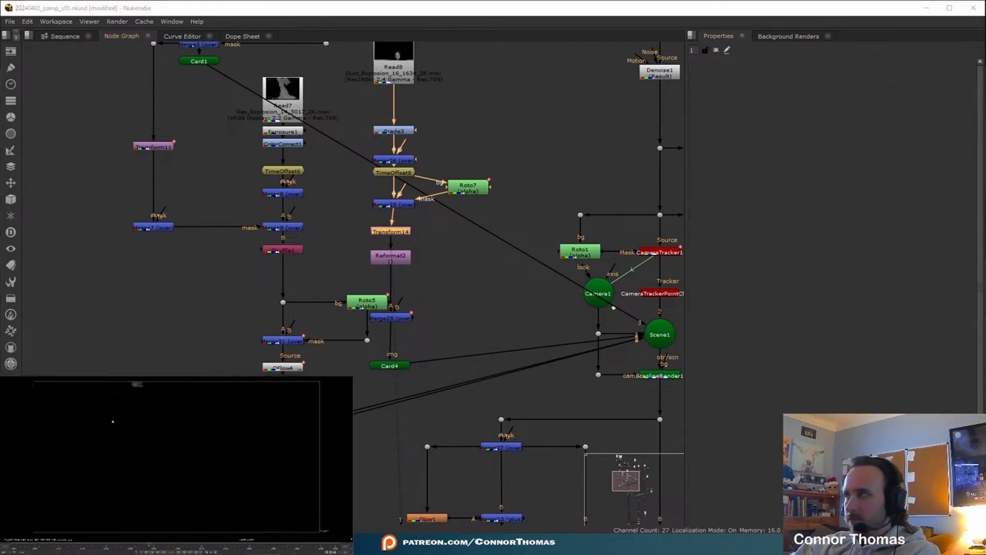
pyautogui.moveTo(115, 420); pyautogui.dragTo(110, 444, button='middle')
pyautogui.scroll(-4, 120, 478)
pyautogui.doubleClick(402, 237)
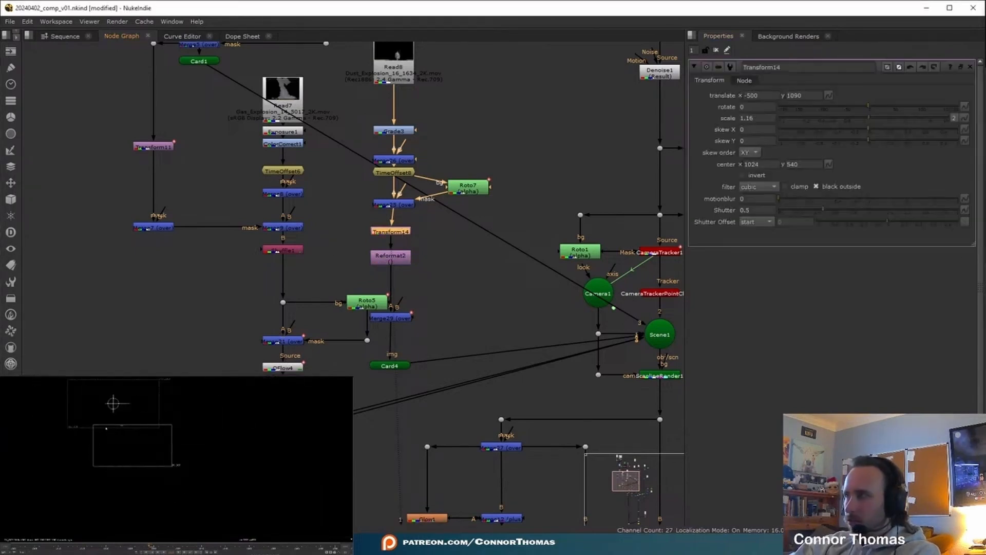
pyautogui.moveTo(164, 462); pyautogui.dragTo(162, 467)
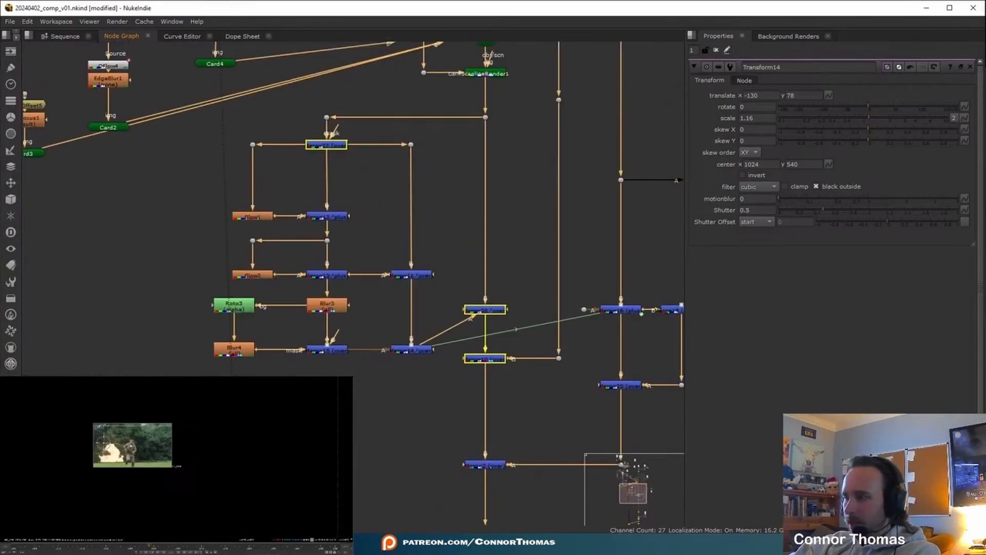
pyautogui.press('f')
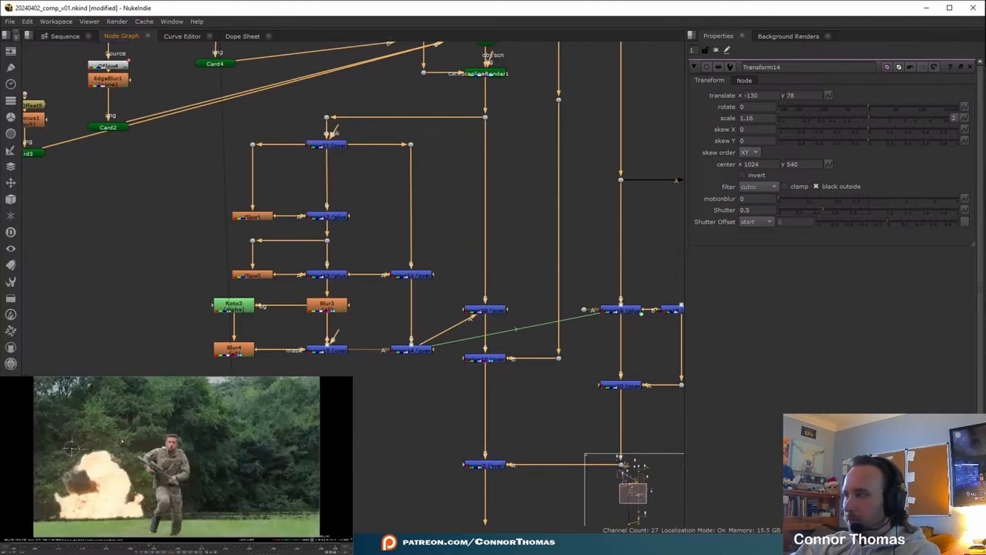
# Delete Transform14 and realign Reformat2 and the merge above Card4
pyautogui.moveTo(334, 88); pyautogui.dragTo(363, 283, button='middle')
pyautogui.moveTo(398, 91); pyautogui.dragTo(427, 149, button='middle')
pyautogui.click(273, 185)
pyautogui.press('Delete')
pyautogui.moveTo(275, 208); pyautogui.dragTo(279, 191)
pyautogui.moveTo(290, 264)
pyautogui.mouseDown()
pyautogui.moveTo(302, 254)
pyautogui.moveTo(296, 218)
pyautogui.moveTo(290, 265)
pyautogui.mouseUp()
# View ScanlineRender1's scene in 3D, frame Card4, and set its uniform scale to 0.7
pyautogui.press('1')
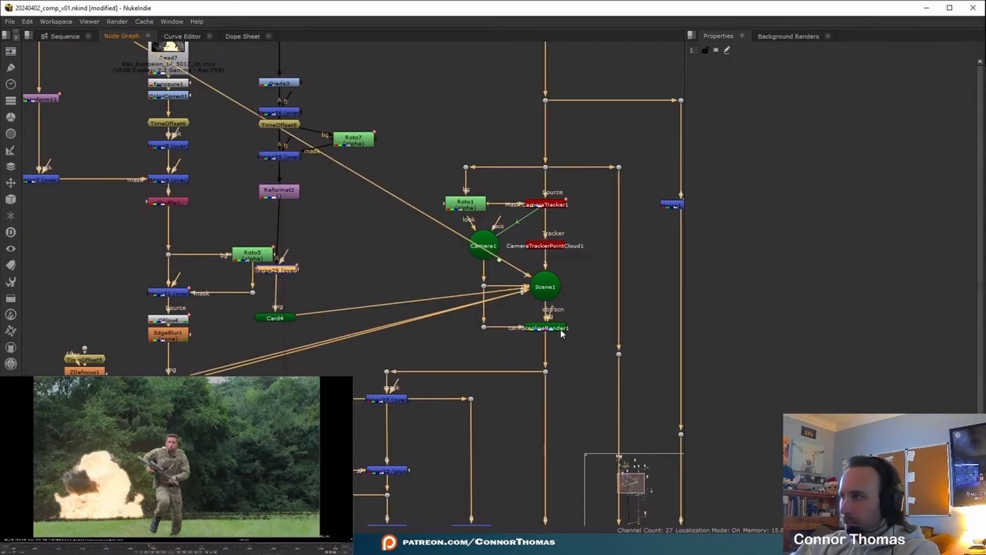
pyautogui.moveTo(250, 294); pyautogui.dragTo(250, 291)
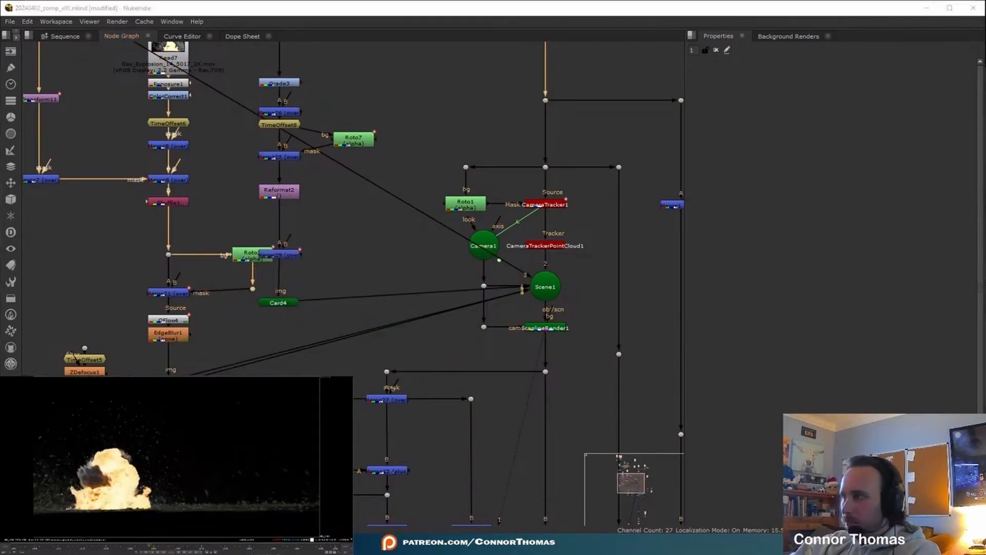
pyautogui.press('Tab')
pyautogui.scroll(-5, 207, 476)
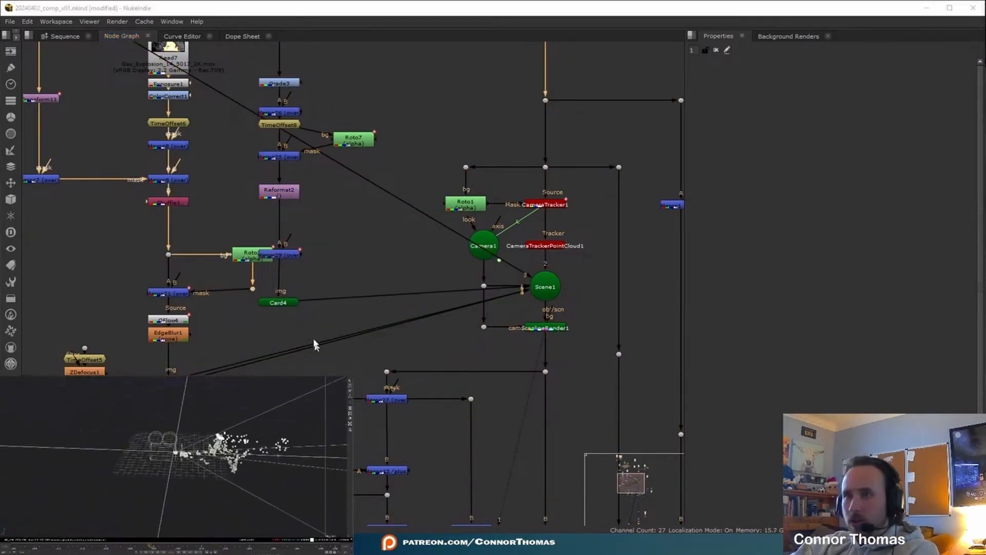
pyautogui.doubleClick(271, 303)
pyautogui.press('f')
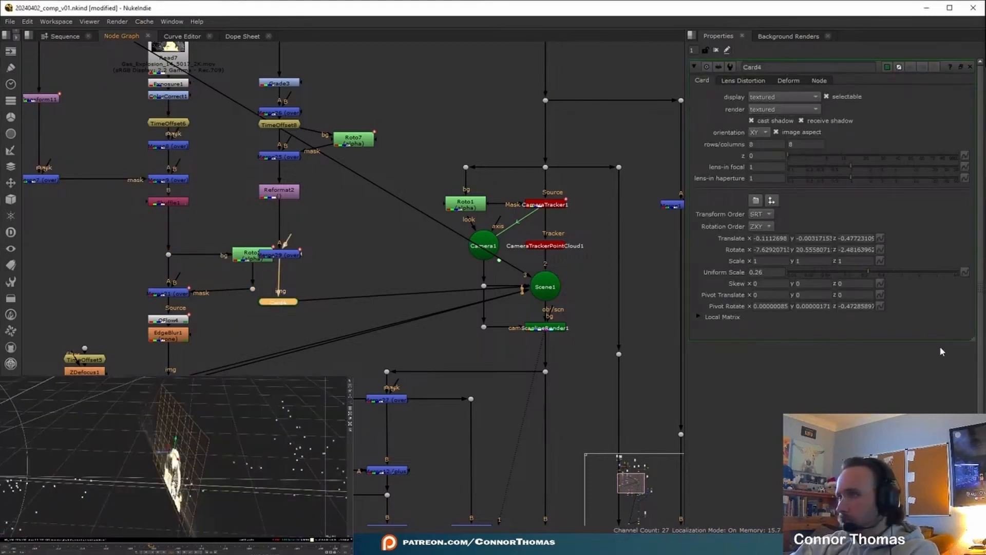
pyautogui.moveTo(874, 270); pyautogui.dragTo(892, 270)
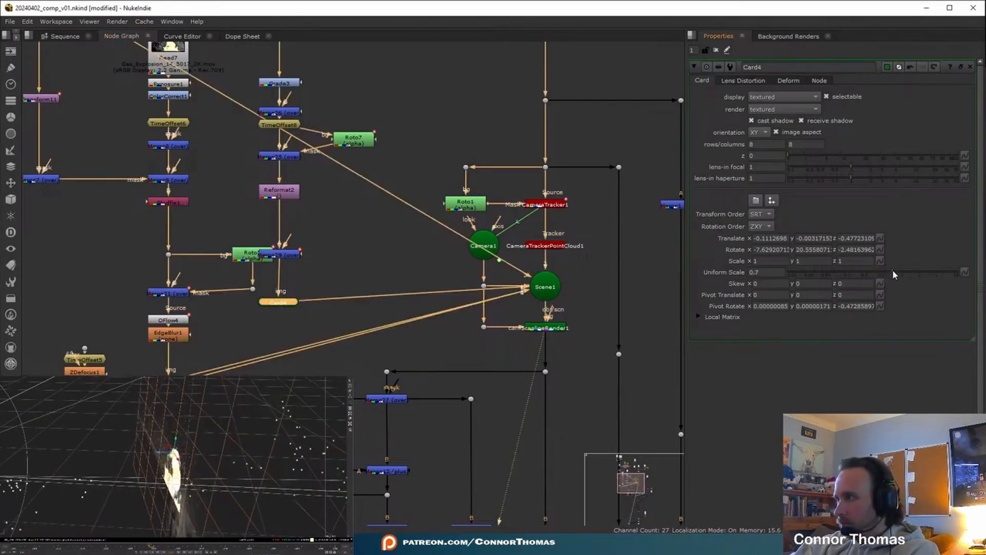
# Move Card4 in 3D to about x -0.18, y 0.12, z -0.50 and return to the 2D view
pyautogui.moveTo(160, 433); pyautogui.dragTo(168, 391)
pyautogui.keyDown('ctrl'); pyautogui.moveTo(173, 436); pyautogui.dragTo(210, 405); pyautogui.keyUp('ctrl')
pyautogui.press('Tab')
pyautogui.click(369, 237)
pyautogui.moveTo(361, 229); pyautogui.dragTo(361, 299, button='middle')
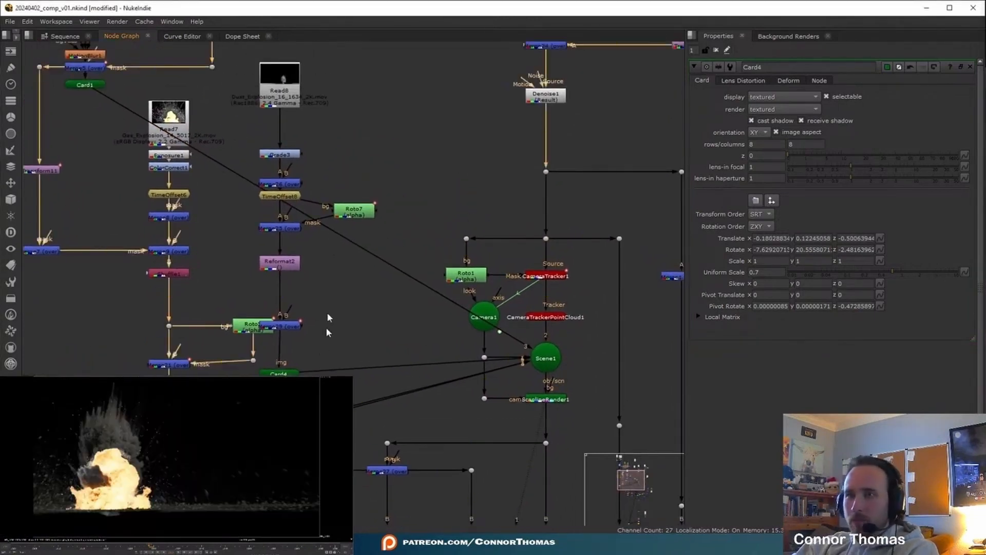
# Paste a copy of OFlow4 below Reformat2 and a copy of Roto5 beside it
pyautogui.click(288, 268)
pyautogui.hotkey('ctrl', 'v')
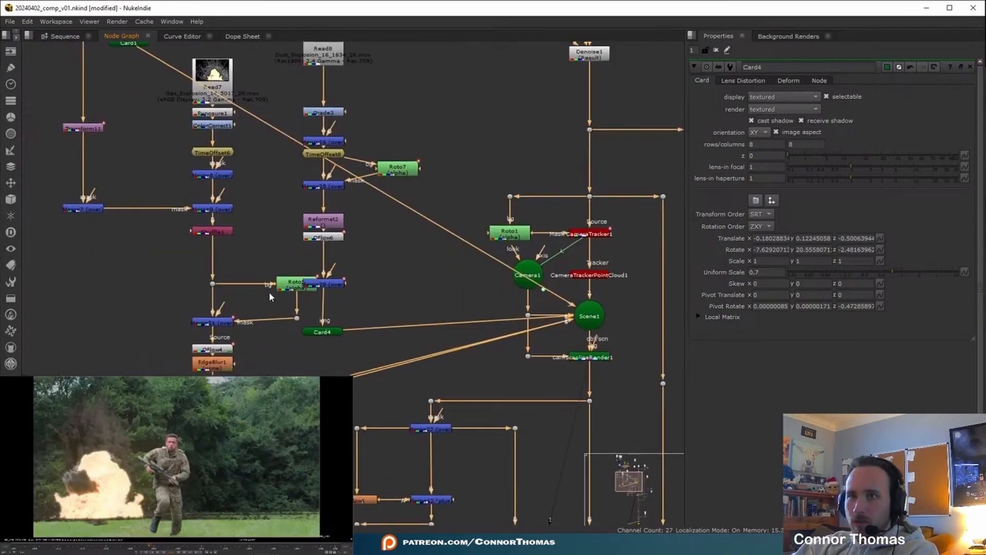
pyautogui.click(281, 288)
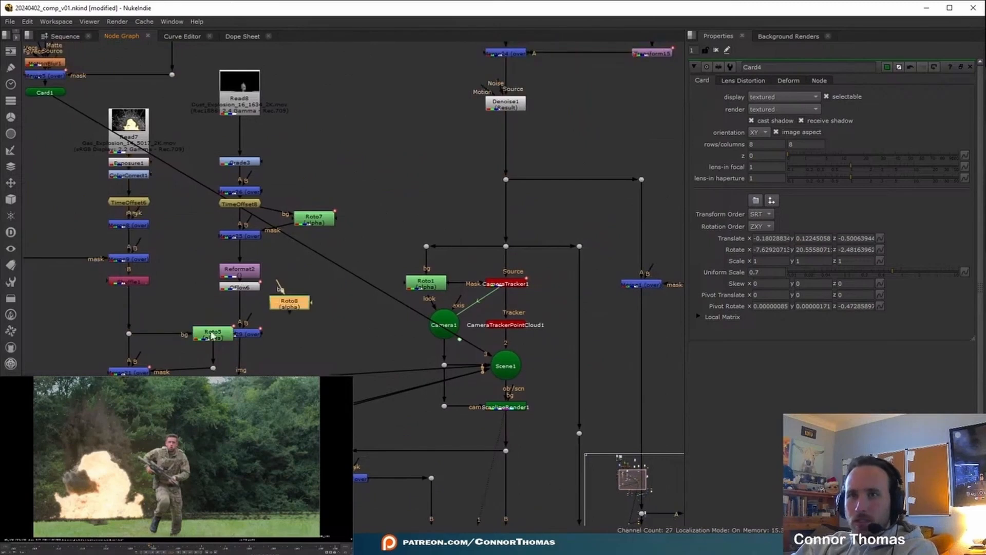
# Move Roto5 and its mask dot closer to the gas explosion branch, clear of the dust branch's merge
pyautogui.moveTo(212, 333); pyautogui.dragTo(182, 331)
pyautogui.moveTo(215, 370); pyautogui.dragTo(182, 372)
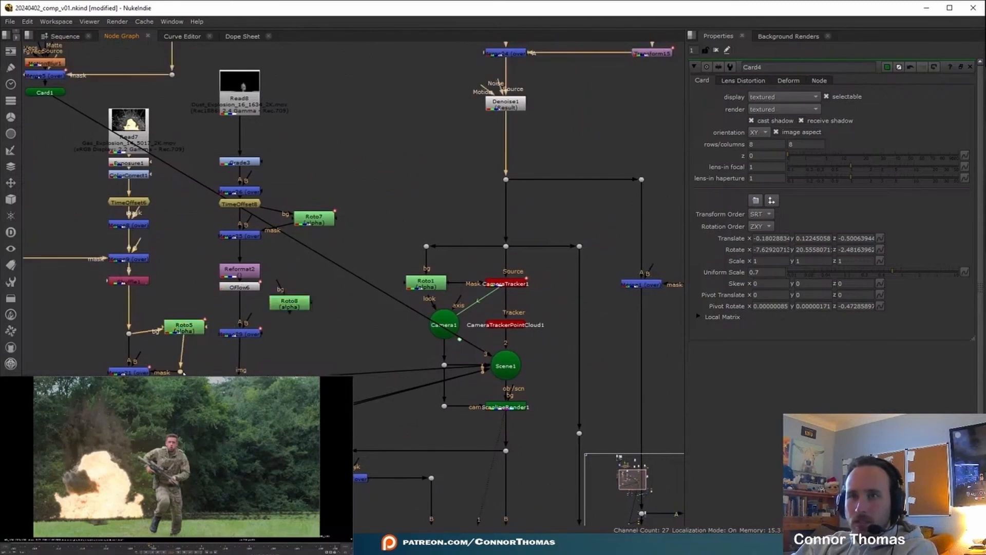
pyautogui.moveTo(187, 327); pyautogui.dragTo(186, 334)
# Connect Roto8's bg input to OFlow6, use Roto8 as the mask of the merge above Card4, and align the two nodes
pyautogui.moveTo(288, 303); pyautogui.dragTo(299, 320)
pyautogui.moveTo(287, 299); pyautogui.dragTo(247, 286)
pyautogui.click(273, 330)
pyautogui.moveTo(262, 333); pyautogui.dragTo(296, 324)
pyautogui.moveTo(299, 325); pyautogui.dragTo(307, 338)
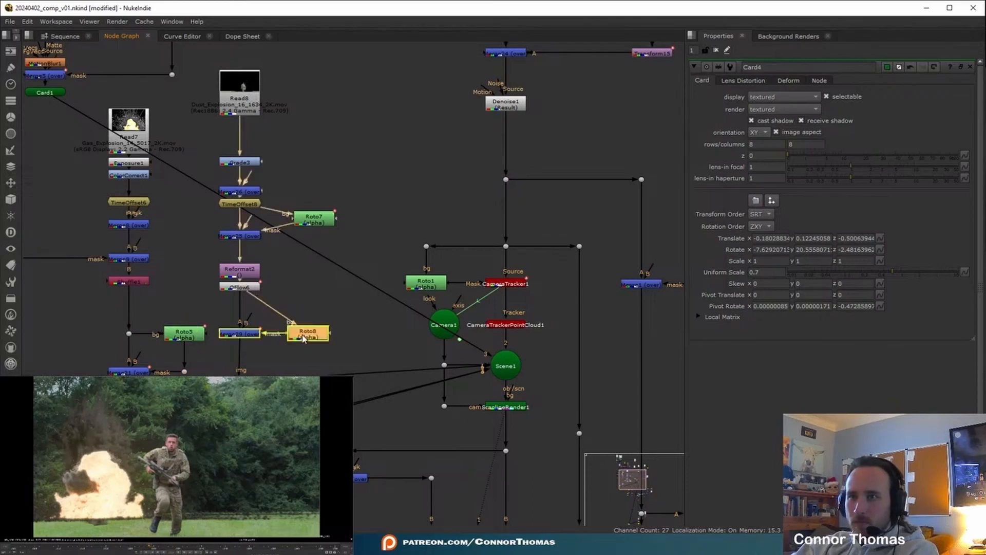
# Open Roto8's properties and delete the existing Bezier1 shape from its shape list
pyautogui.doubleClick(307, 337)
pyautogui.hotkey('ctrl', 'z')
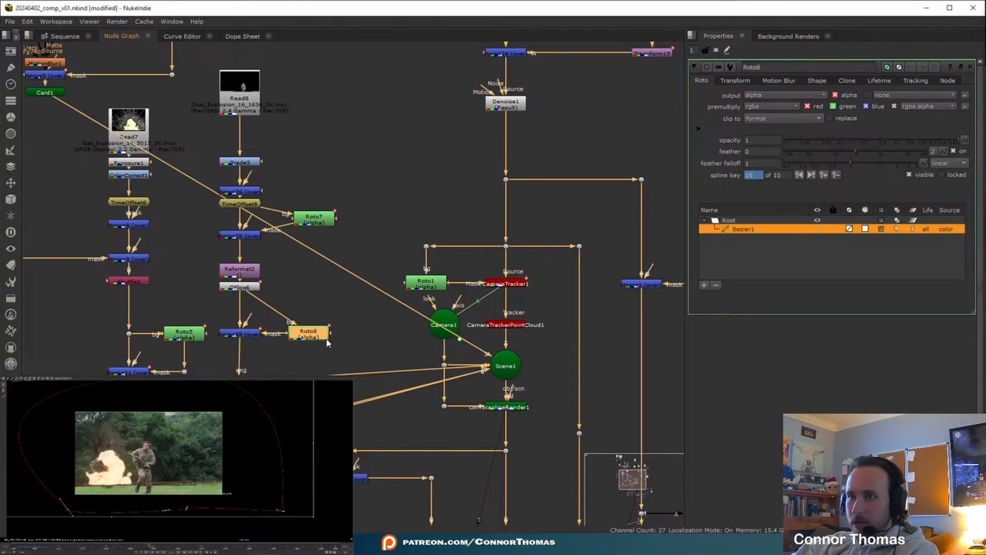
pyautogui.click(720, 241)
pyautogui.click(729, 232)
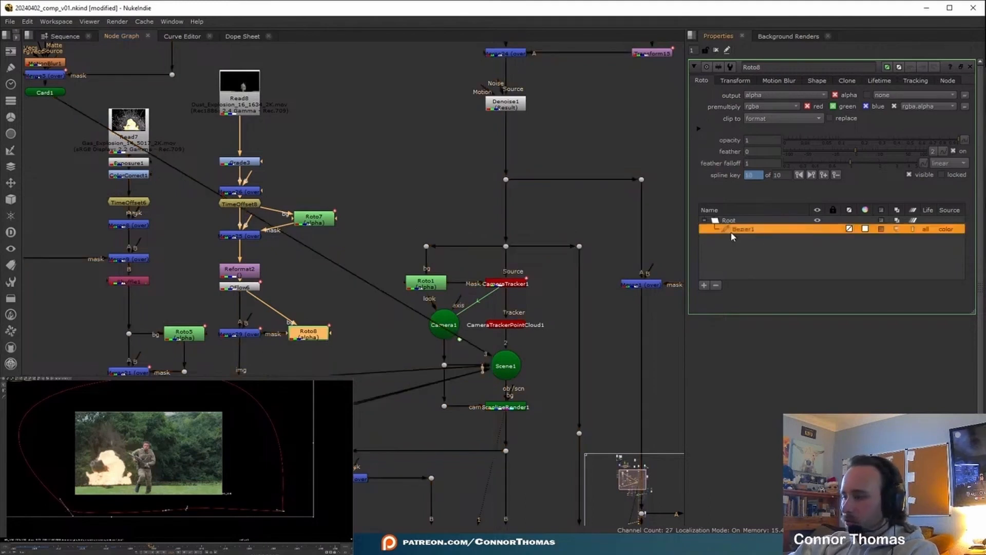
pyautogui.press('Delete')
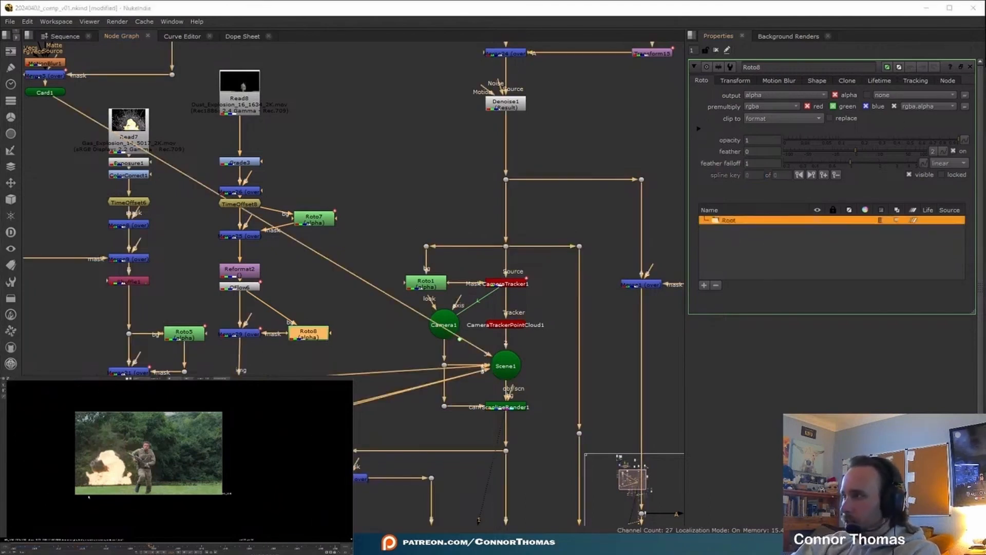
pyautogui.hotkey('ctrl', 'z')
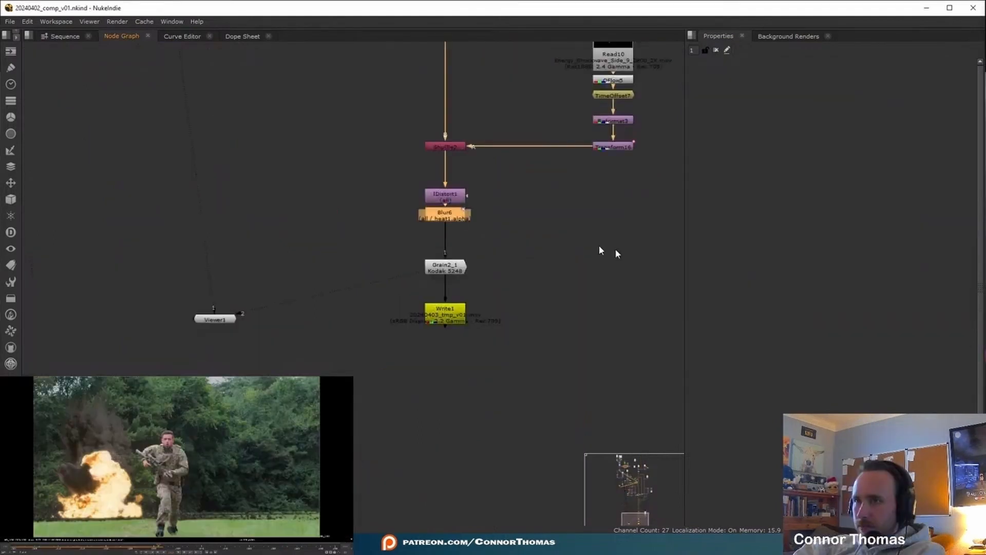
# Add a Toe node after Blur6 with lift at about 0.024 and move Grain2_1 down to make room
pyautogui.press('Tab')
pyautogui.write('toe')
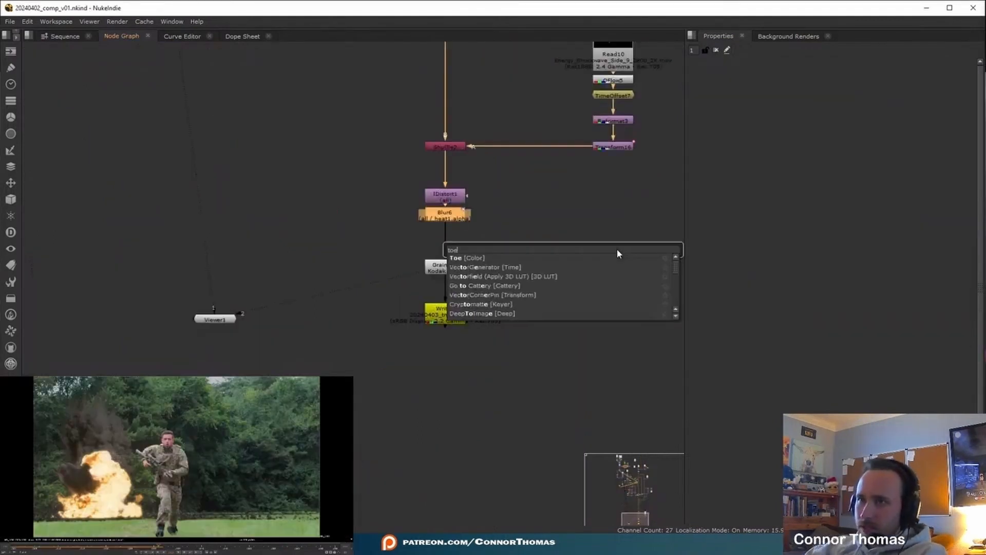
pyautogui.press('Return')
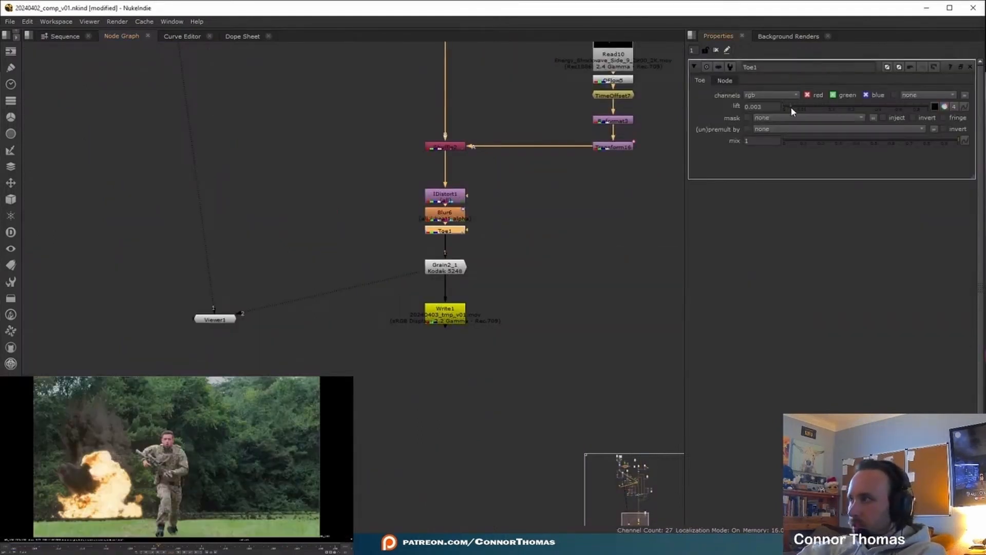
pyautogui.moveTo(786, 106); pyautogui.dragTo(804, 106)
pyautogui.moveTo(456, 271); pyautogui.dragTo(456, 283)
# Add a Saturation node after Toe1 and reduce its saturation to about 0.84
pyautogui.click(457, 231)
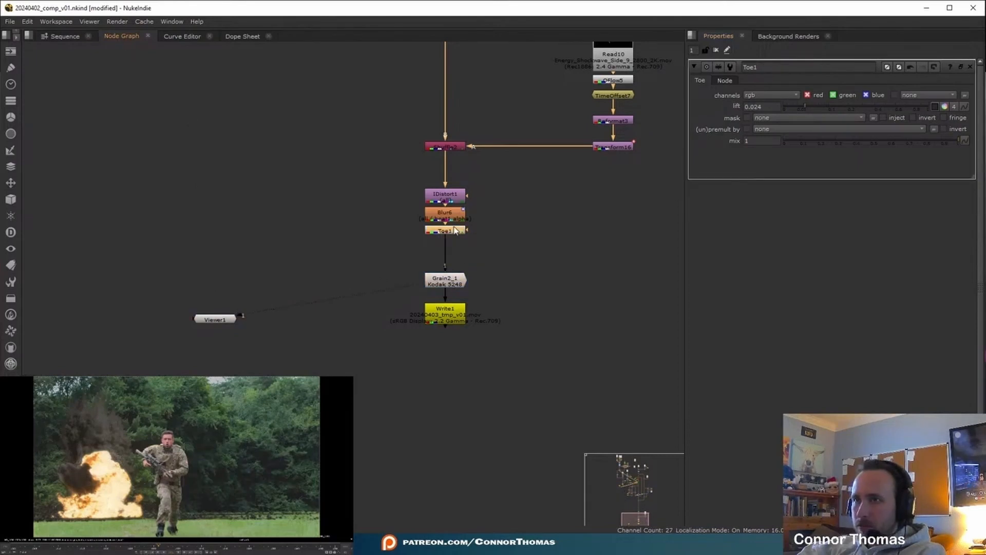
pyautogui.press('Tab')
pyautogui.write('sat')
pyautogui.press('Return')
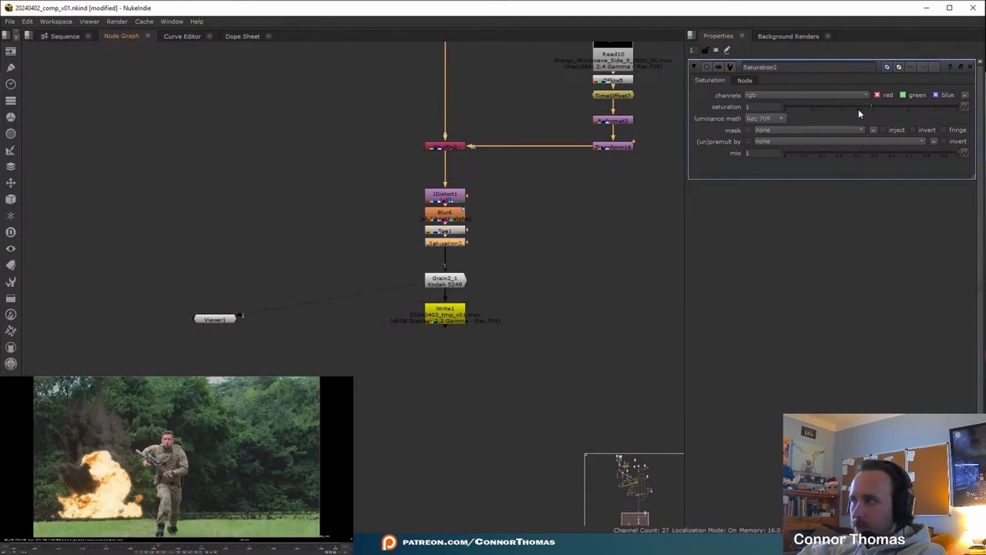
pyautogui.moveTo(857, 108); pyautogui.dragTo(863, 107)
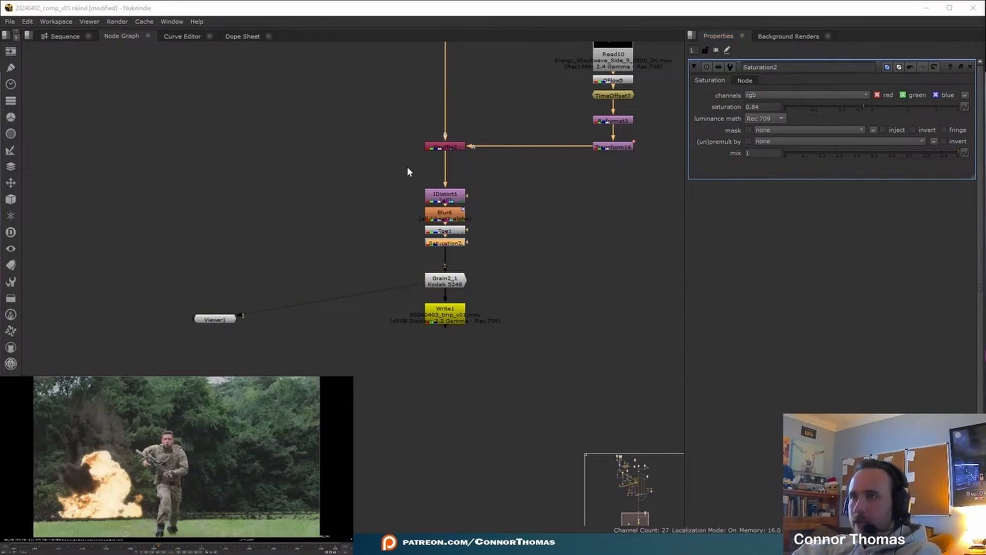
# Set also merge to all on the merges along the glow branch, including Merge14 and Merge27
pyautogui.moveTo(413, 154); pyautogui.dragTo(419, 267, button='middle')
pyautogui.moveTo(475, 177); pyautogui.dragTo(485, 498, button='middle')
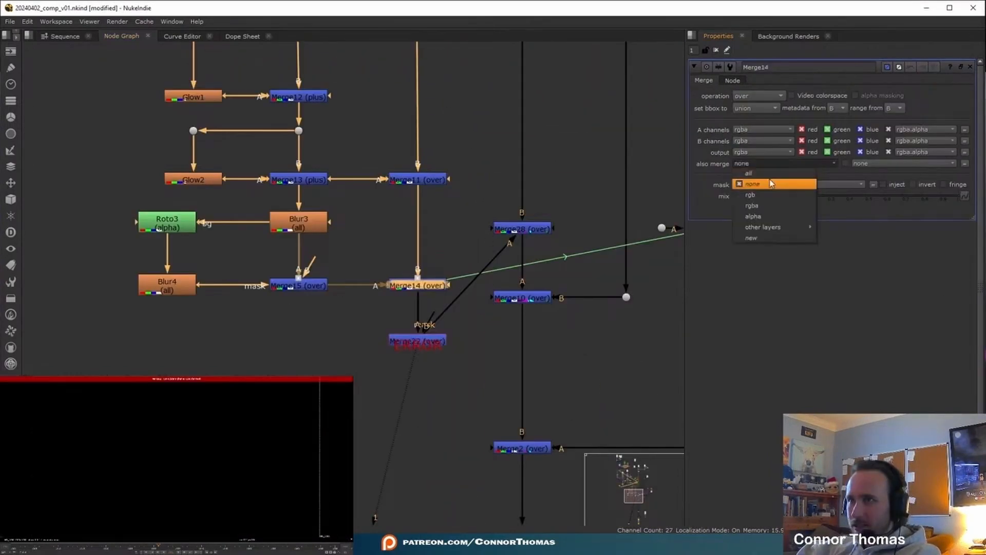
pyautogui.click(694, 182)
pyautogui.doubleClick(445, 180)
pyautogui.click(757, 185)
pyautogui.click(748, 166)
pyautogui.click(748, 164)
pyautogui.click(762, 175)
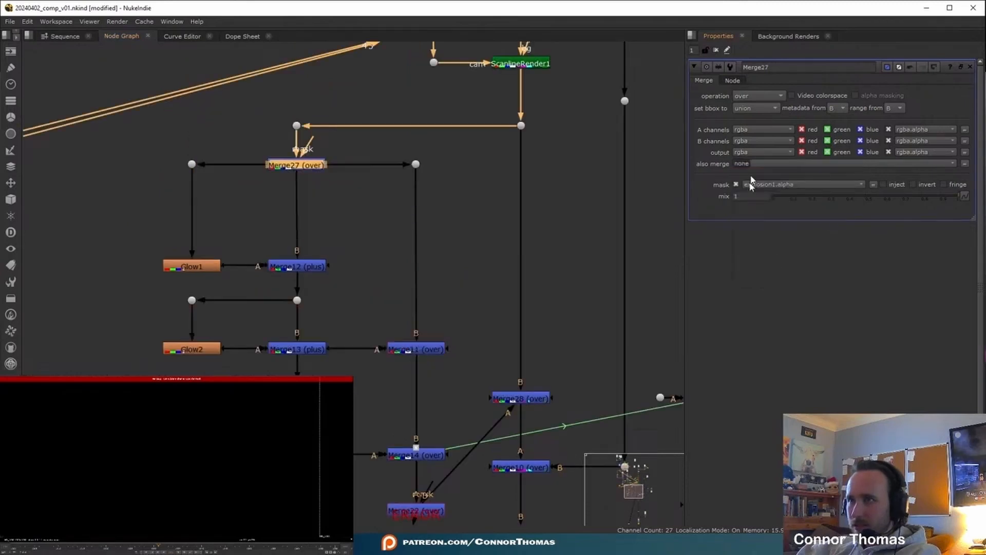
pyautogui.click(751, 175)
pyautogui.moveTo(401, 359); pyautogui.dragTo(419, 292, button='middle')
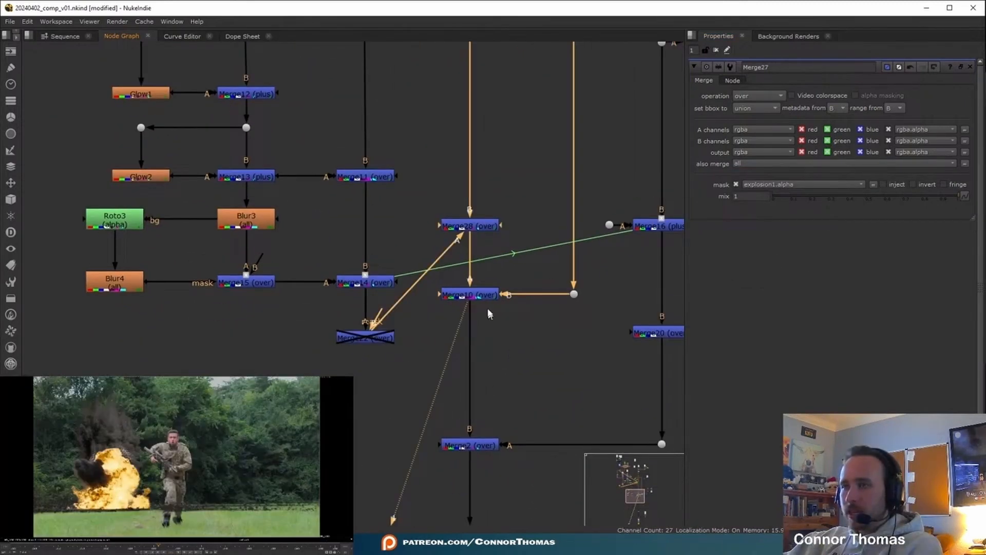
# Add a Glow node directly below Merge10
pyautogui.click(481, 295)
pyautogui.press('Tab')
pyautogui.write('glow')
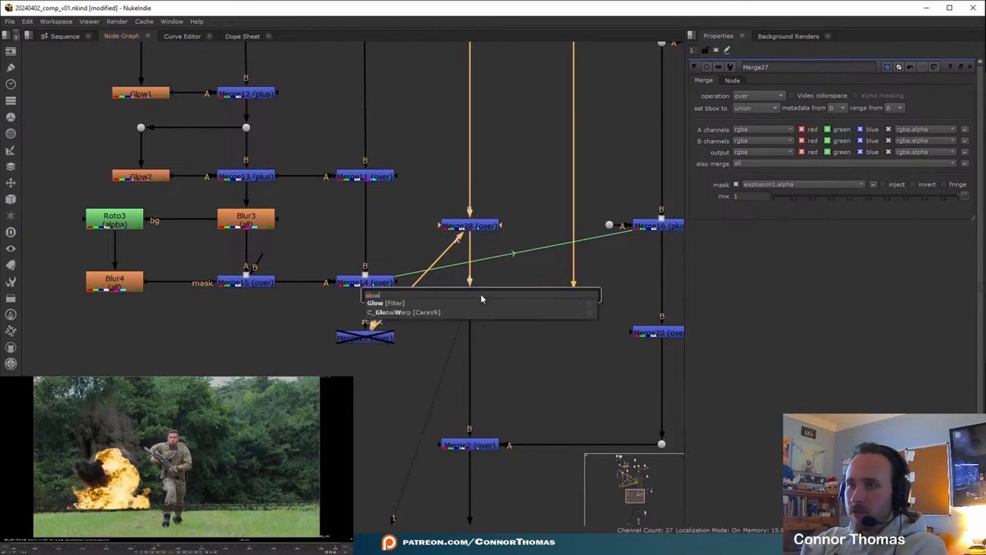
pyautogui.press('Return')
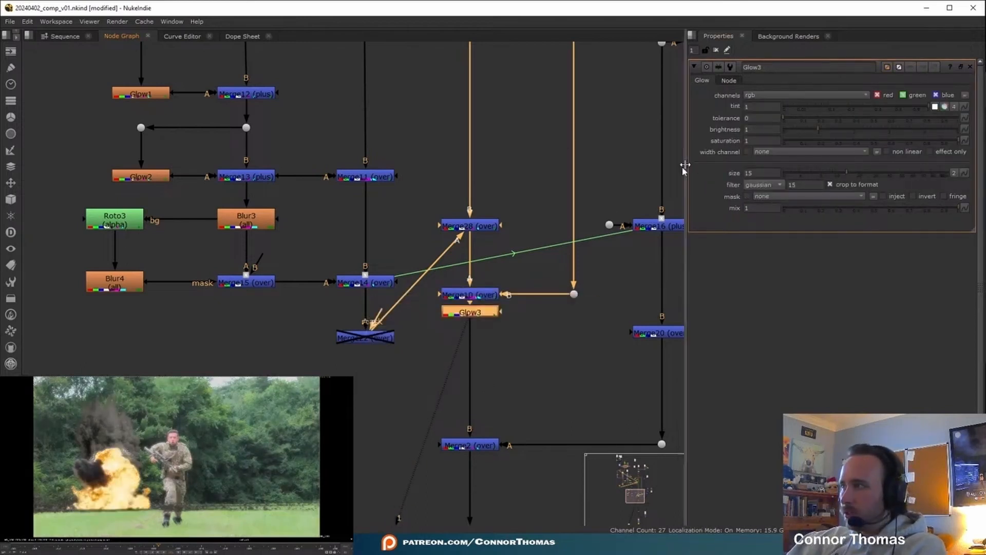
# Set Glow3 to effect only and raise its tolerance to 1 to isolate the fire
pyautogui.moveTo(148, 89); pyautogui.dragTo(202, 179, button='middle')
pyautogui.moveTo(480, 288); pyautogui.dragTo(340, 169, button='middle')
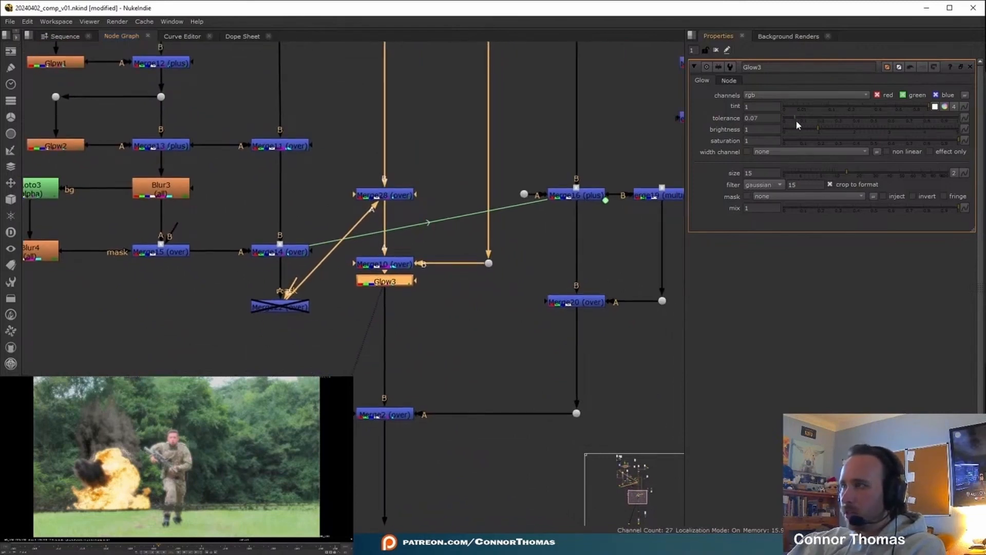
pyautogui.moveTo(784, 117); pyautogui.dragTo(847, 117)
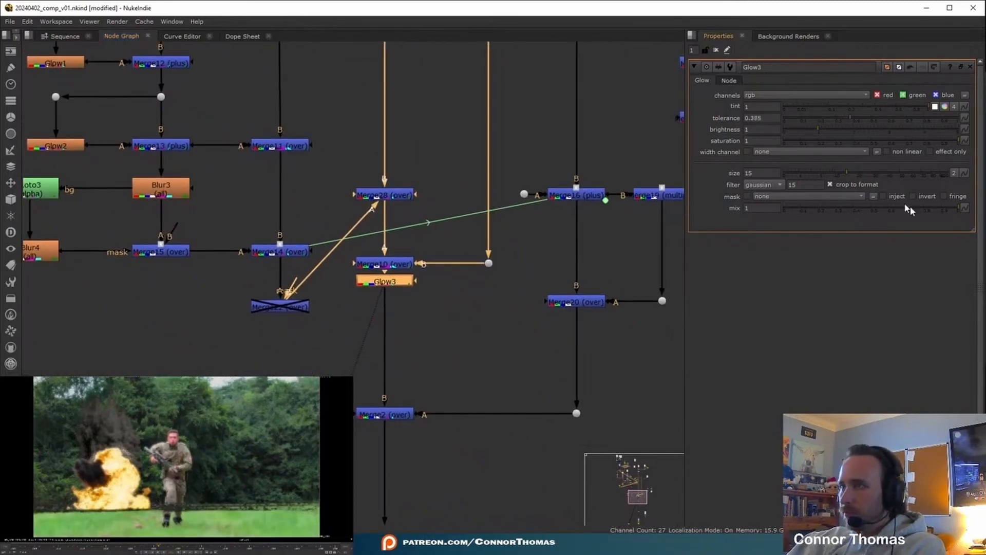
pyautogui.click(929, 151)
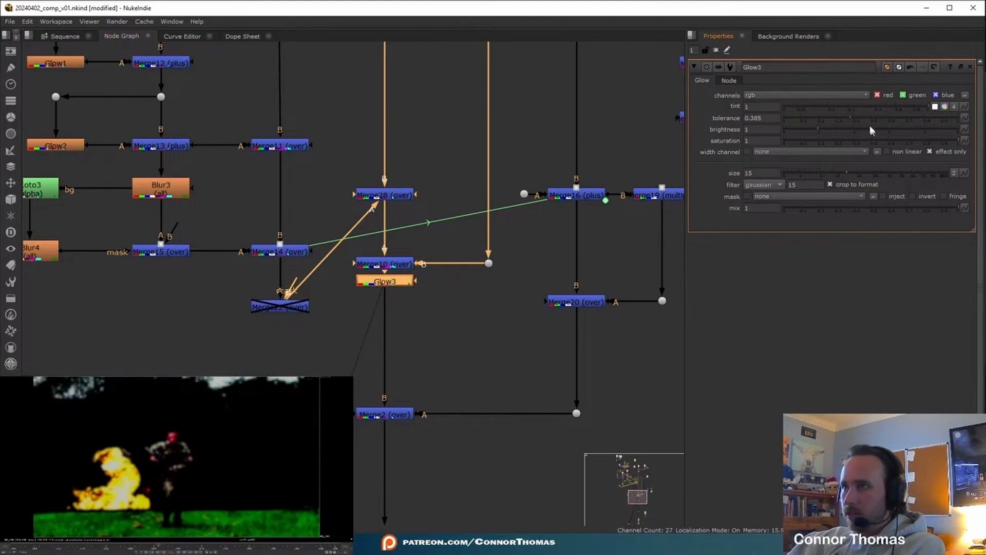
pyautogui.moveTo(854, 118); pyautogui.dragTo(982, 120)
pyautogui.moveTo(113, 449); pyautogui.dragTo(149, 513)
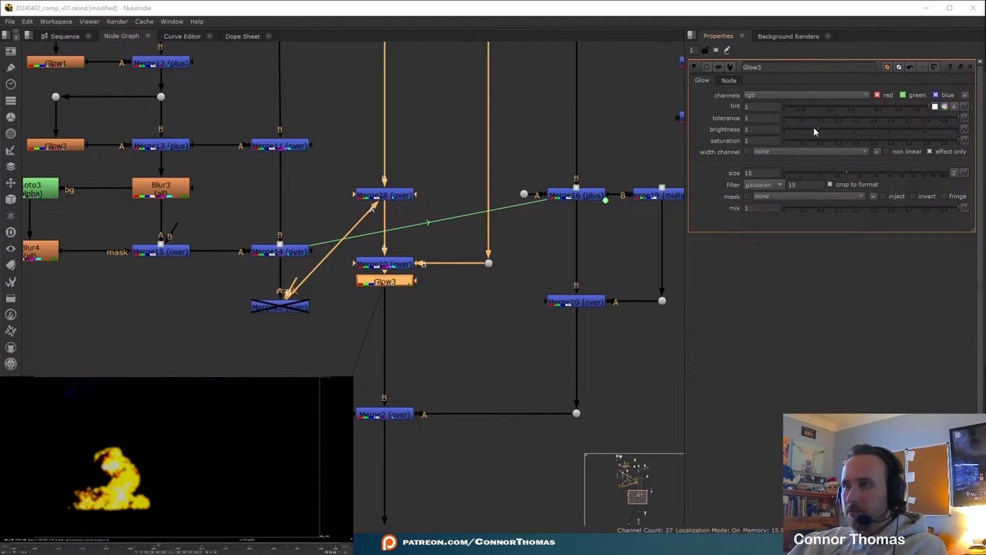
# Set both brightness and saturation of Glow3 to 0.5
pyautogui.doubleClick(754, 128)
pyautogui.write('0.5')
pyautogui.press('Return')
pyautogui.click(765, 141)
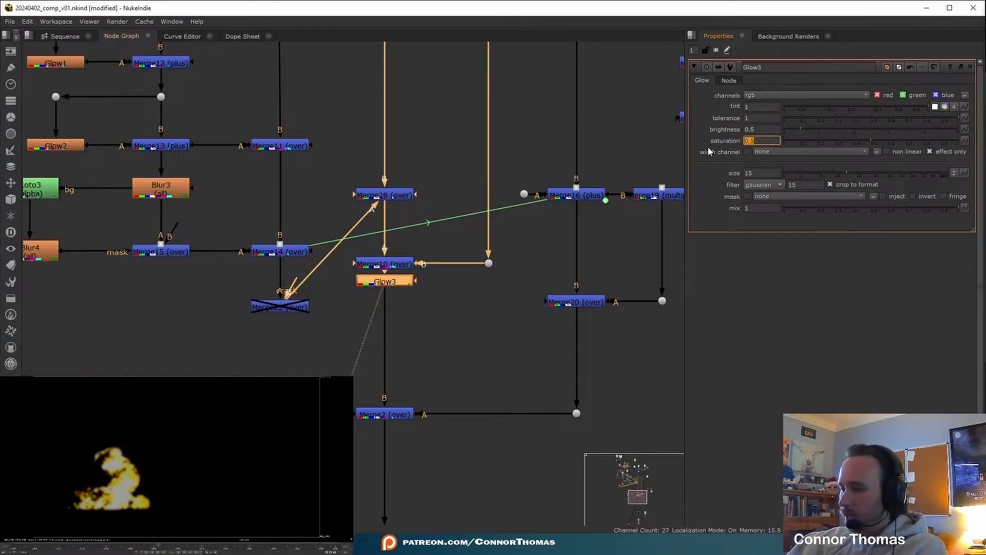
pyautogui.press('Tab')
pyautogui.write('17')
# Move Glow3 beside the main pipe and merge it back onto Merge10 using a new merge set to plus
pyautogui.moveTo(390, 286); pyautogui.dragTo(350, 353)
pyautogui.moveTo(423, 332); pyautogui.dragTo(386, 265)
pyautogui.doubleClick(423, 353)
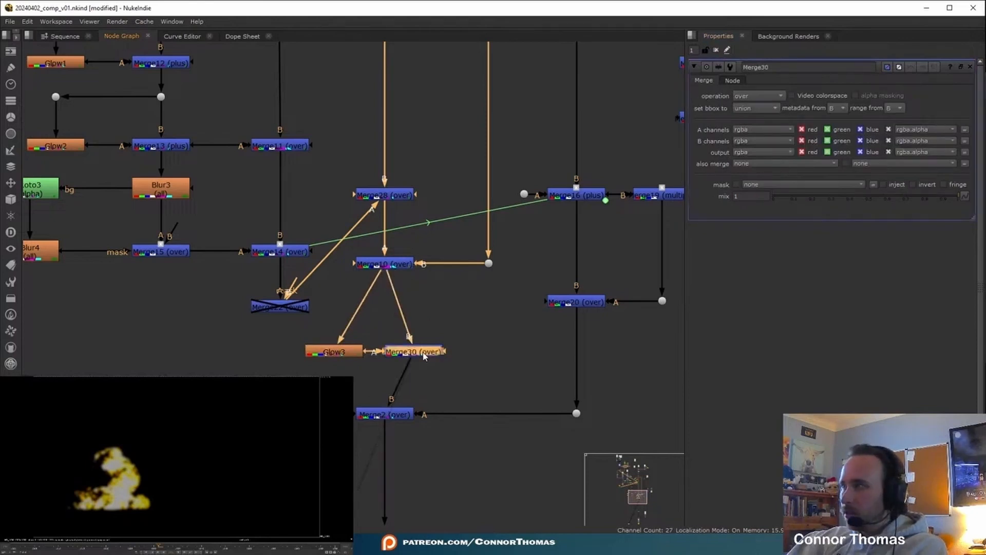
pyautogui.click(750, 97)
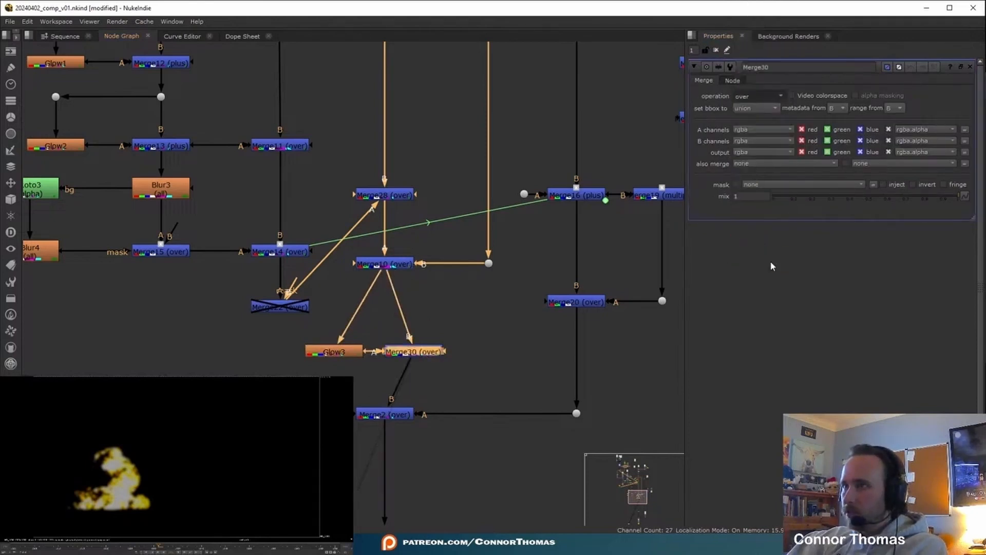
pyautogui.click(755, 263)
# Toggle Merge30 off and on repeatedly to compare the image with and without the glow
pyautogui.press('d')
pyautogui.press('d')
pyautogui.press('d')
pyautogui.press('d')
pyautogui.press('d')
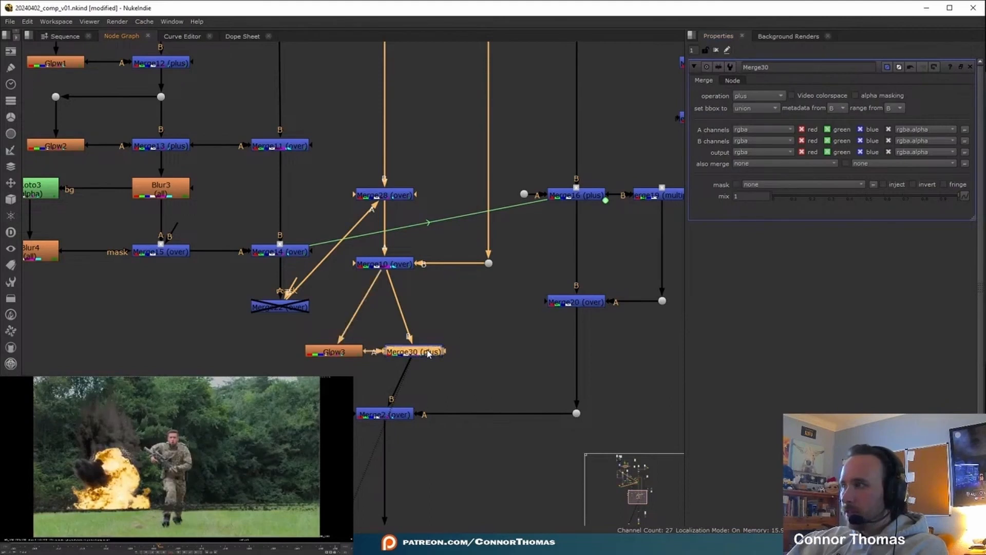
pyautogui.press('d')
pyautogui.press('d')
pyautogui.press('d')
pyautogui.press('d')
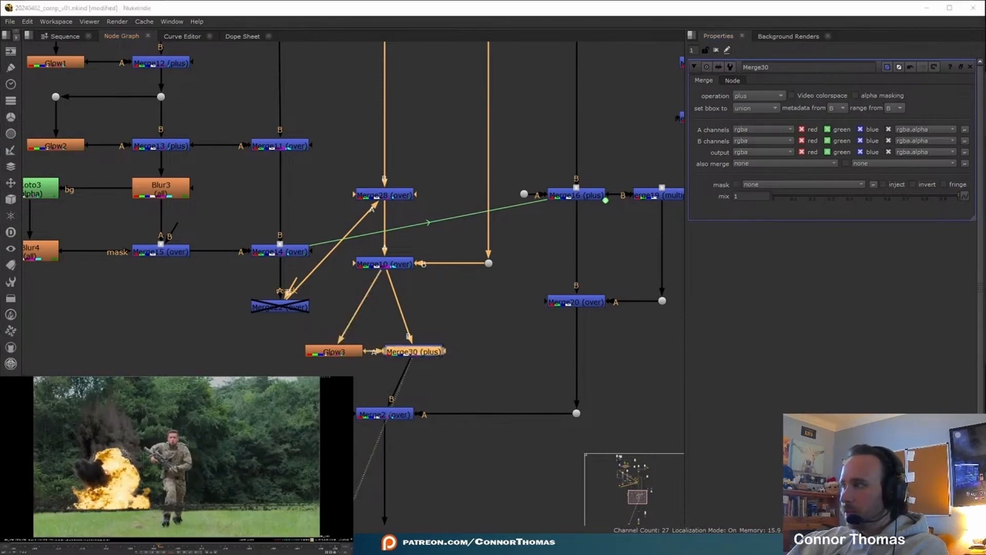
pyautogui.press('d')
pyautogui.press('d')
pyautogui.press('d')
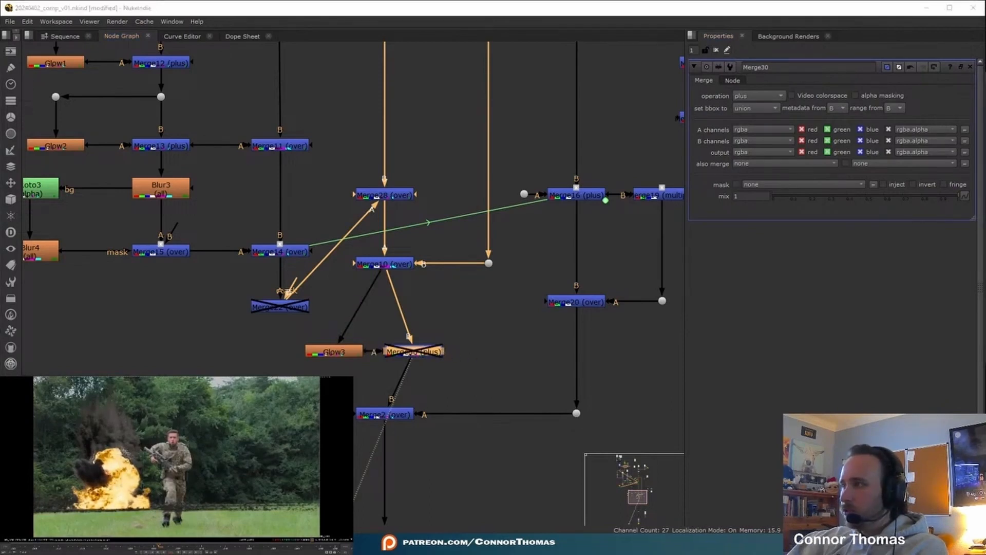
# Move Glow3 and Merge30 together so that Merge30 lines up below Merge10
pyautogui.moveTo(403, 337); pyautogui.dragTo(465, 272, button='middle')
pyautogui.moveTo(350, 307); pyautogui.dragTo(530, 262)
pyautogui.moveTo(477, 290); pyautogui.dragTo(448, 272)
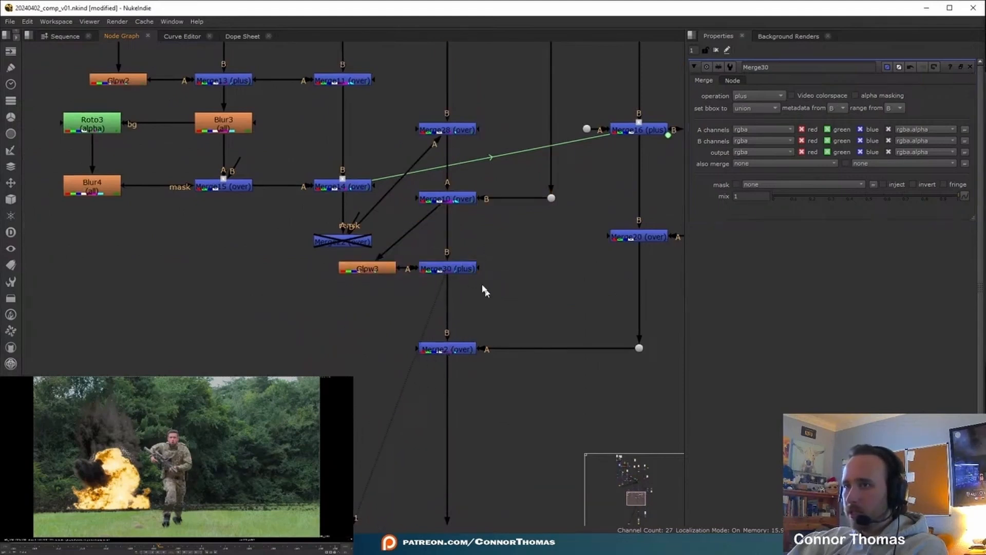
# Add a second Glow node below Merge30 and set its tolerance to 1
pyautogui.press('Tab')
pyautogui.write('glow')
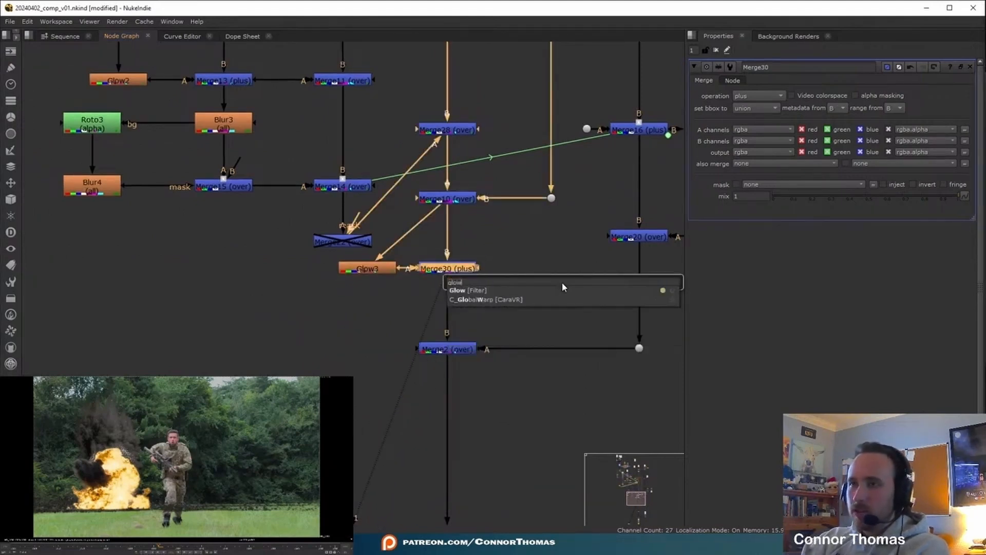
pyautogui.press('Return')
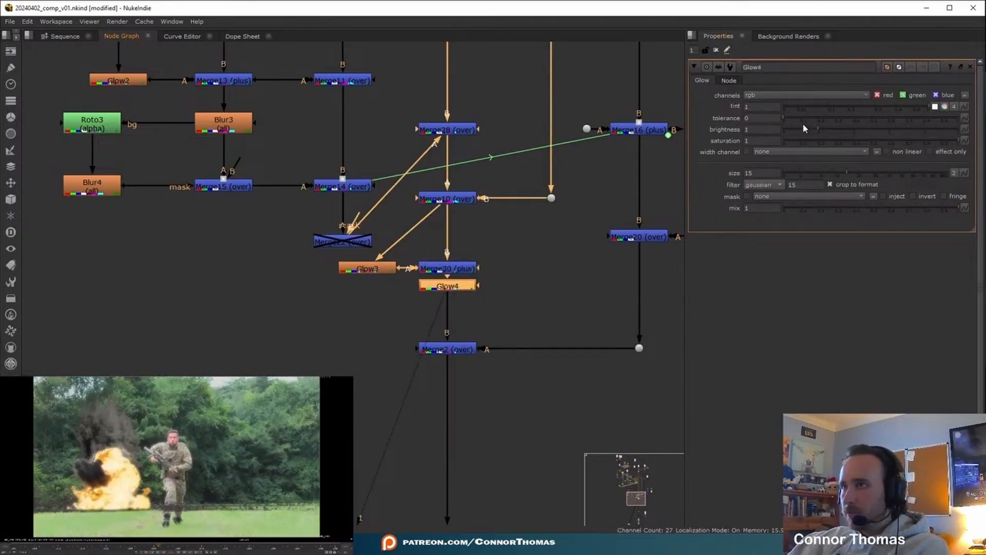
pyautogui.moveTo(801, 122); pyautogui.dragTo(964, 131)
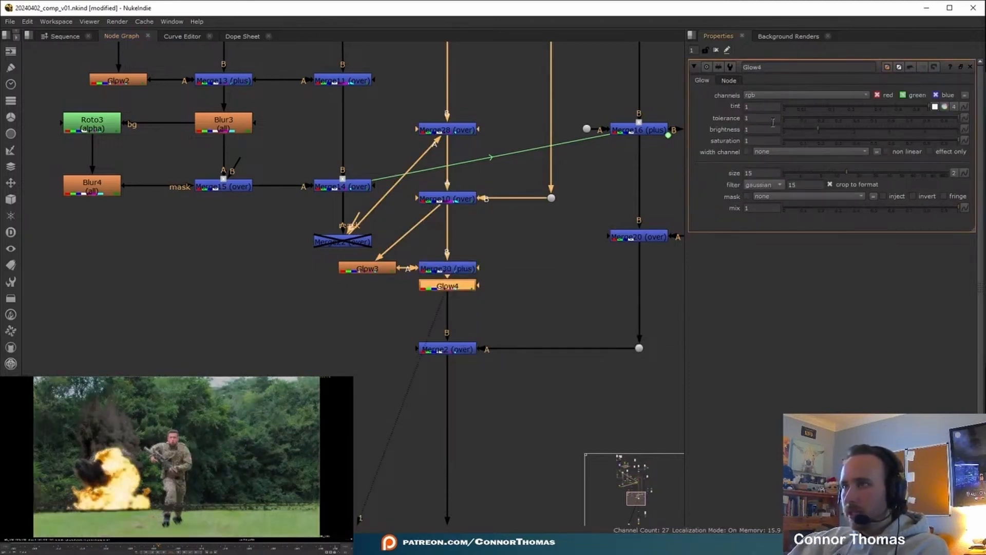
# Set Glow4's saturation to 0.75 and its brightness to about 0.76
pyautogui.click(759, 129)
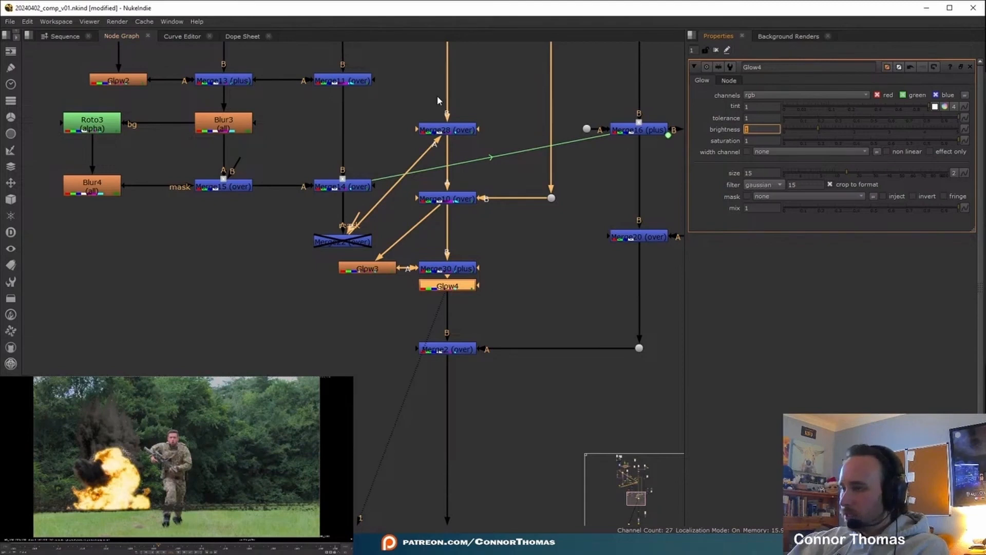
pyautogui.write('0.5')
pyautogui.press('Return')
pyautogui.click(752, 141)
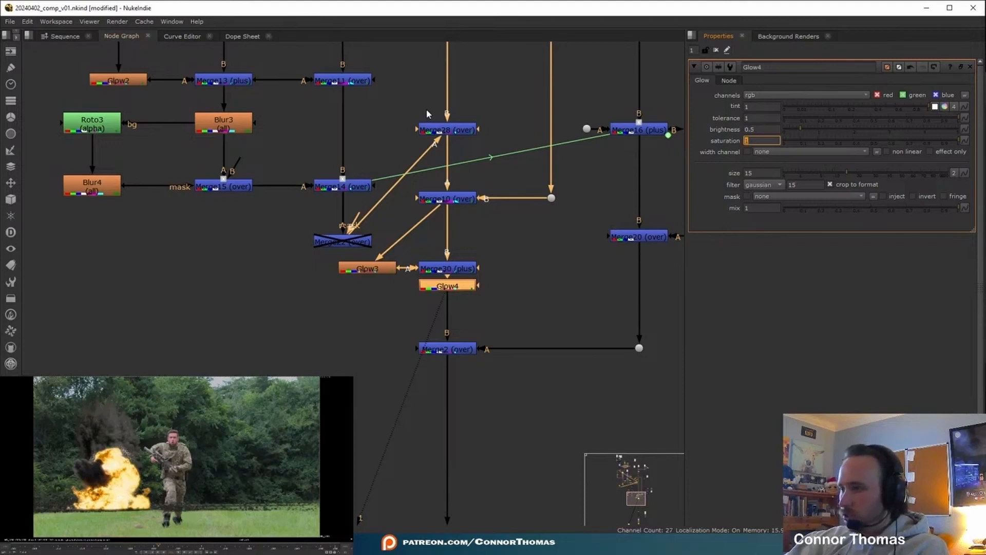
pyautogui.write('0.75')
pyautogui.press('Return')
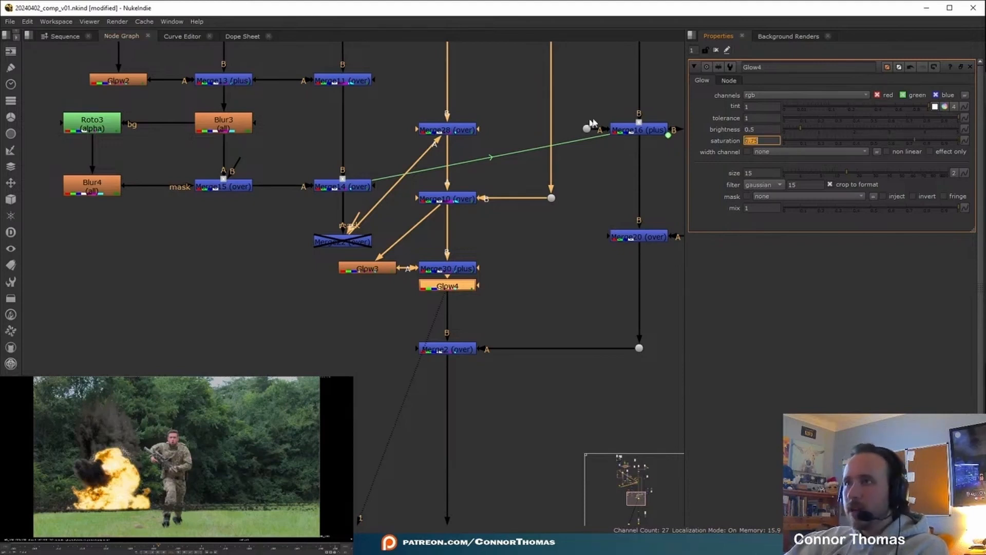
pyautogui.click(810, 130)
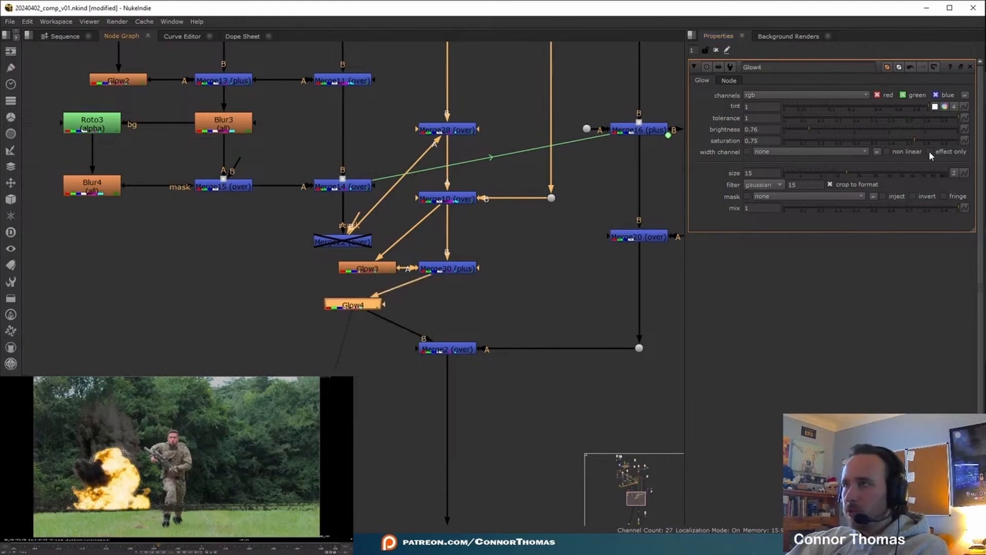
# Set Glow4 to effect only and add it onto Merge30 through a new merge set to plus
pyautogui.click(930, 152)
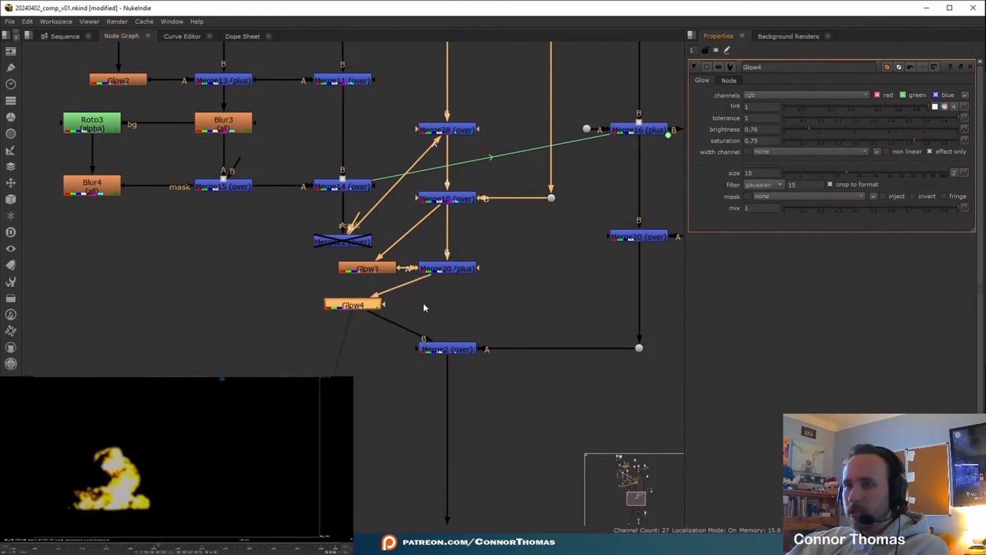
pyautogui.press('m')
pyautogui.moveTo(439, 295); pyautogui.dragTo(416, 253)
pyautogui.click(760, 97)
pyautogui.click(774, 269)
# Compare the image with Merge31 disabled and enabled, and reopen Glow4's properties
pyautogui.press('d')
pyautogui.press('d')
pyautogui.click(521, 303)
pyautogui.click(454, 308)
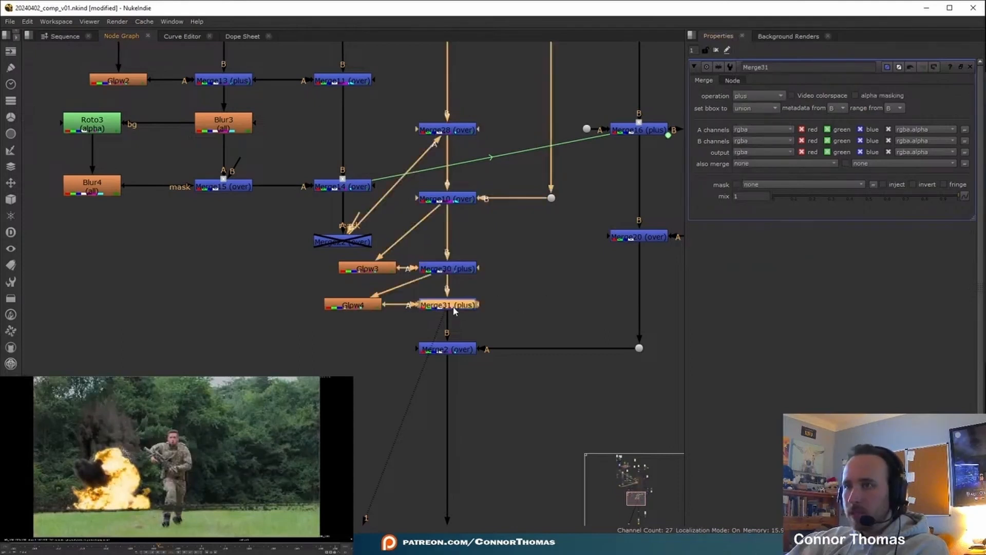
pyautogui.click(368, 309)
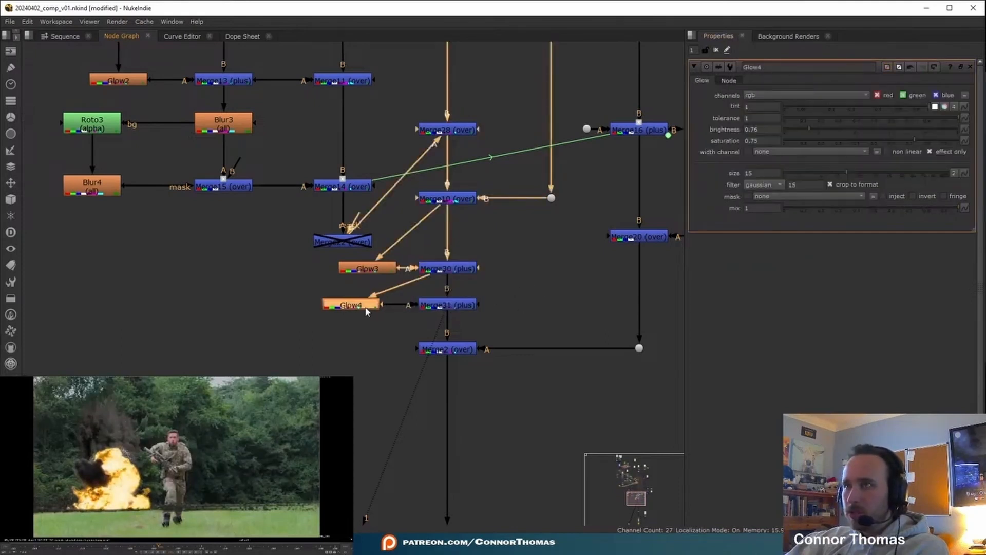
# Set Glow4's size to about 3.4 and adjust the size of Glow3
pyautogui.click(761, 173)
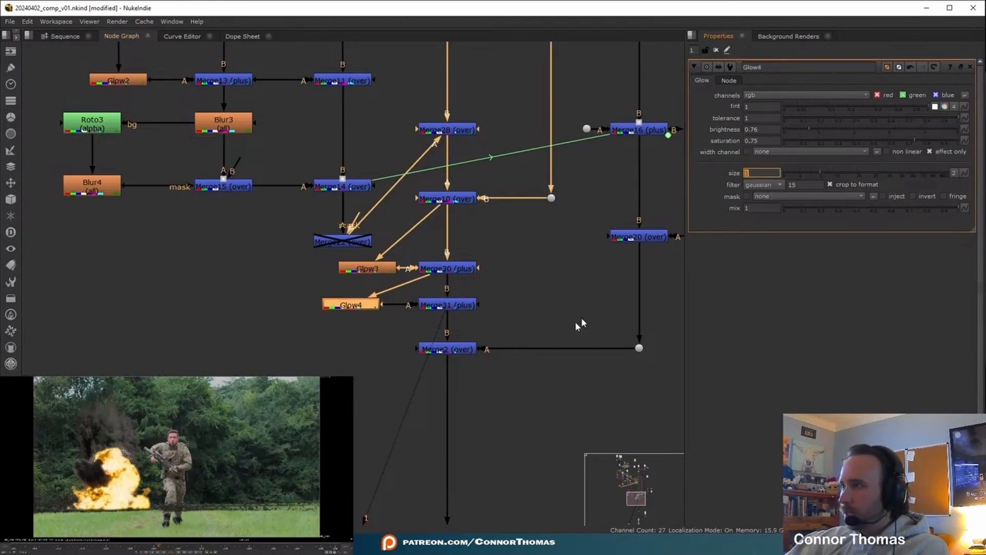
pyautogui.click(376, 405)
pyautogui.click(349, 304)
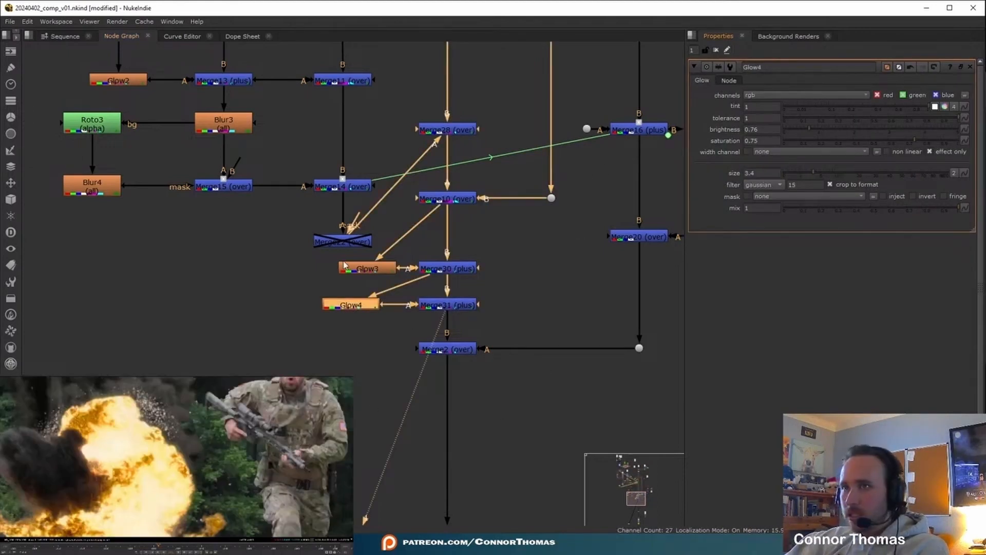
pyautogui.click(360, 266)
pyautogui.doubleClick(360, 266)
pyautogui.moveTo(837, 174); pyautogui.dragTo(844, 175)
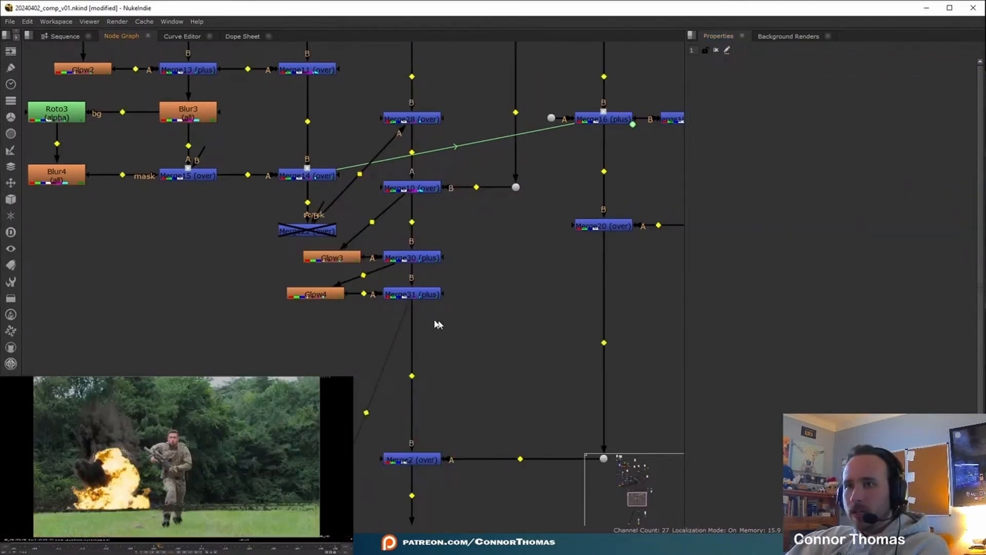
# Add a third Glow node directly below Merge31
pyautogui.click(412, 294)
pyautogui.press('Tab')
pyautogui.write('glow')
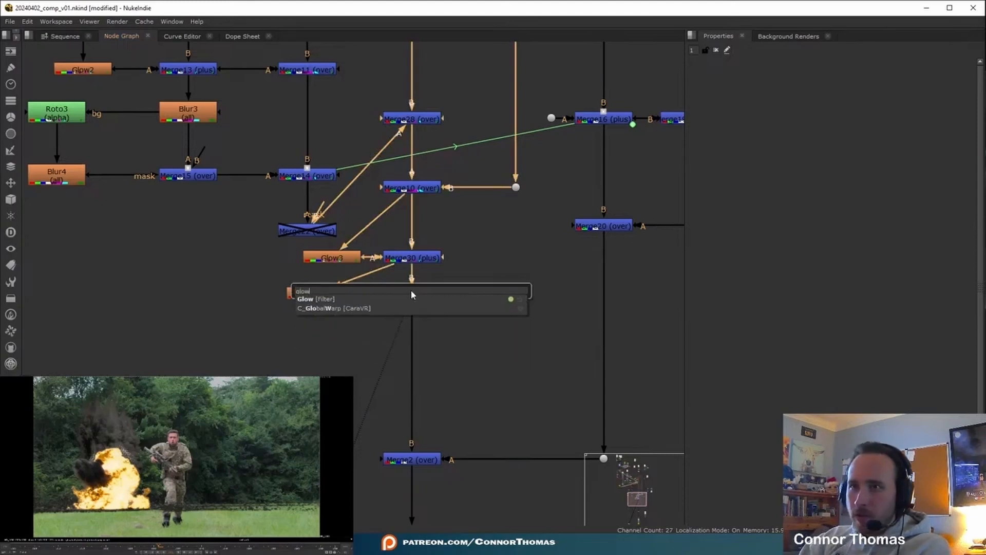
pyautogui.press('Return')
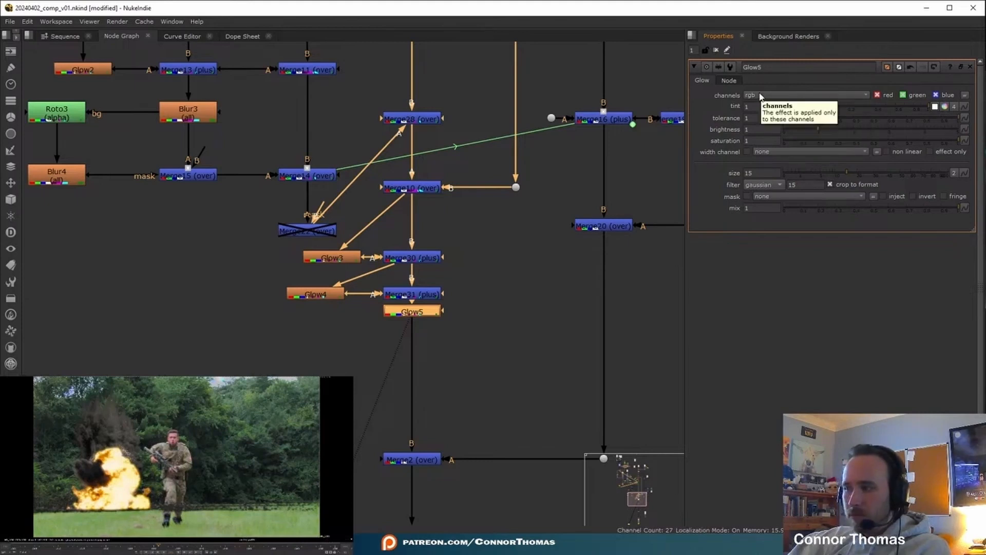
# Set Glow5's brightness to 1.5, saturation to 0.8 and size to 500
pyautogui.click(761, 129)
pyautogui.write('1.5')
pyautogui.press('Tab')
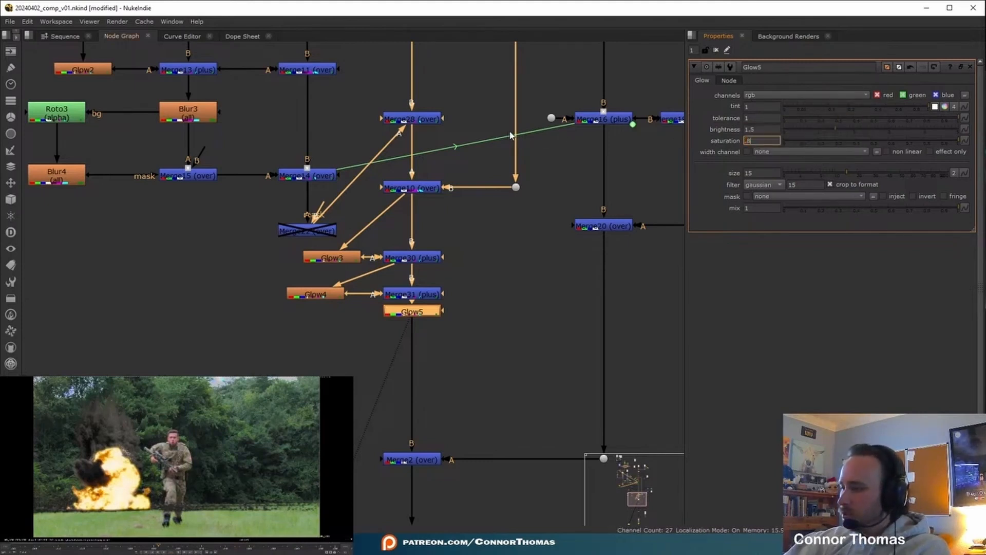
pyautogui.write('.8')
pyautogui.press('Tab')
pyautogui.write('500')
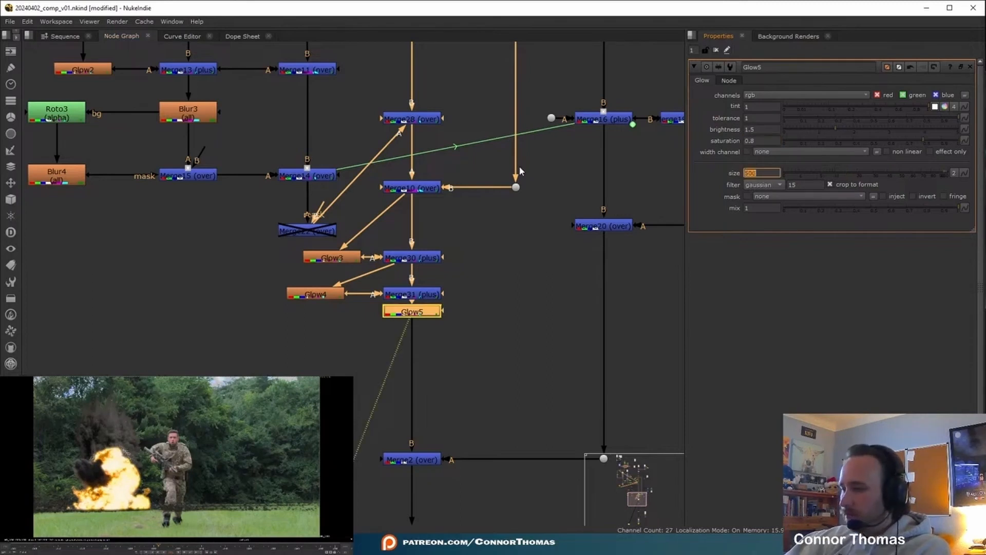
pyautogui.press('Return')
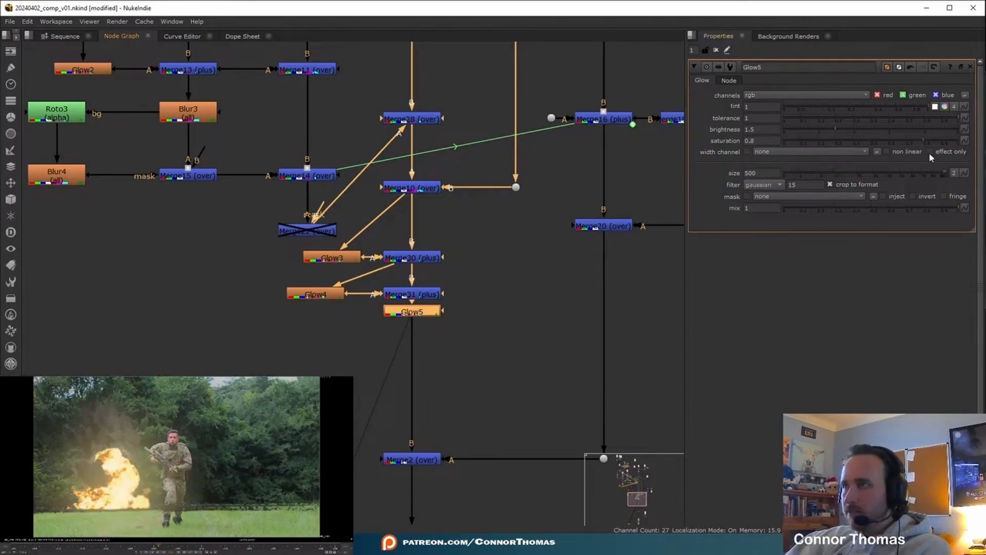
# Set Glow5 to effect only, move it beside the main stream and combine it with Merge31 through a new Merge node
pyautogui.moveTo(425, 314); pyautogui.dragTo(315, 358)
pyautogui.press('m')
pyautogui.moveTo(397, 336); pyautogui.dragTo(411, 300)
pyautogui.moveTo(399, 354); pyautogui.dragTo(426, 360)
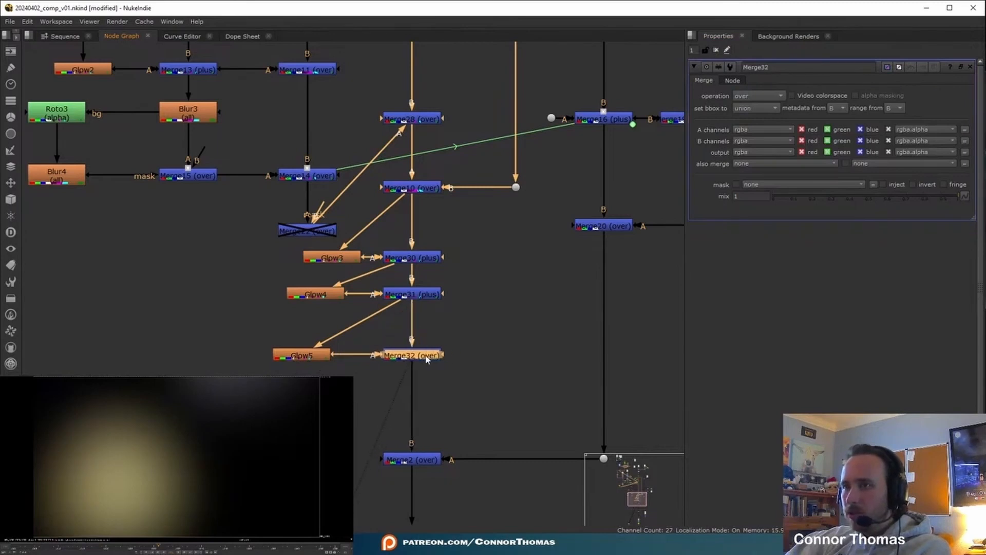
# Set Merge32's operation to plus and its mix to about 0.275, and play back the shot
pyautogui.click(757, 96)
pyautogui.click(756, 274)
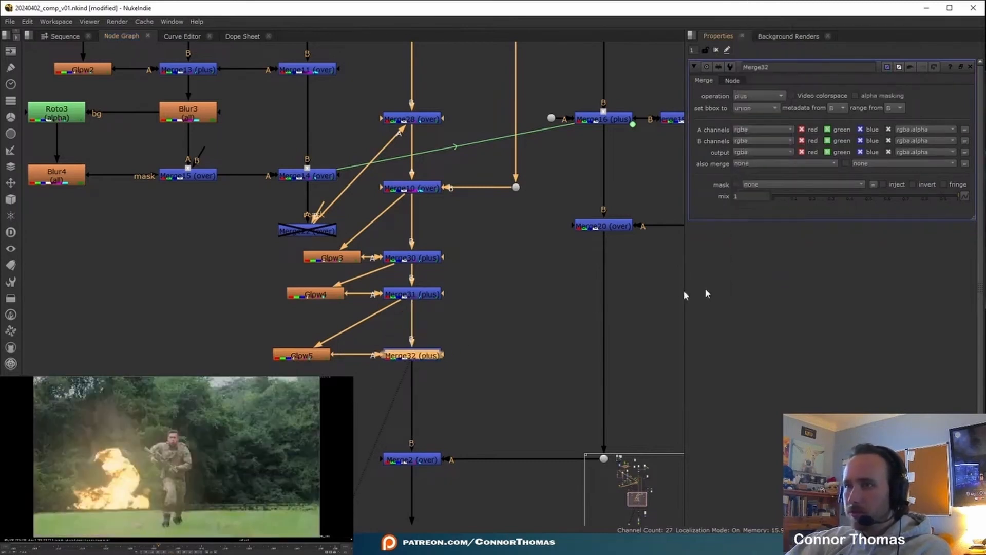
pyautogui.moveTo(816, 196); pyautogui.dragTo(823, 196)
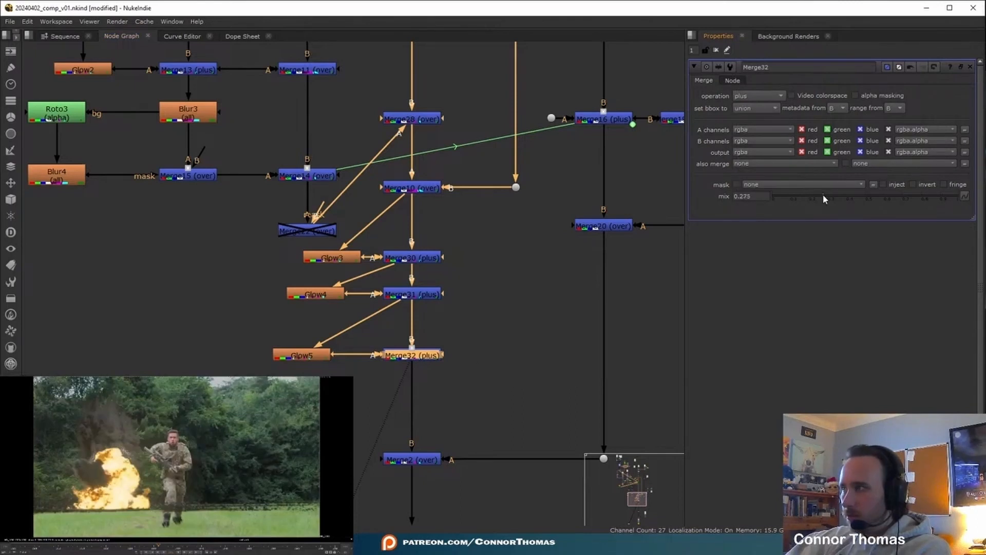
pyautogui.press('l')
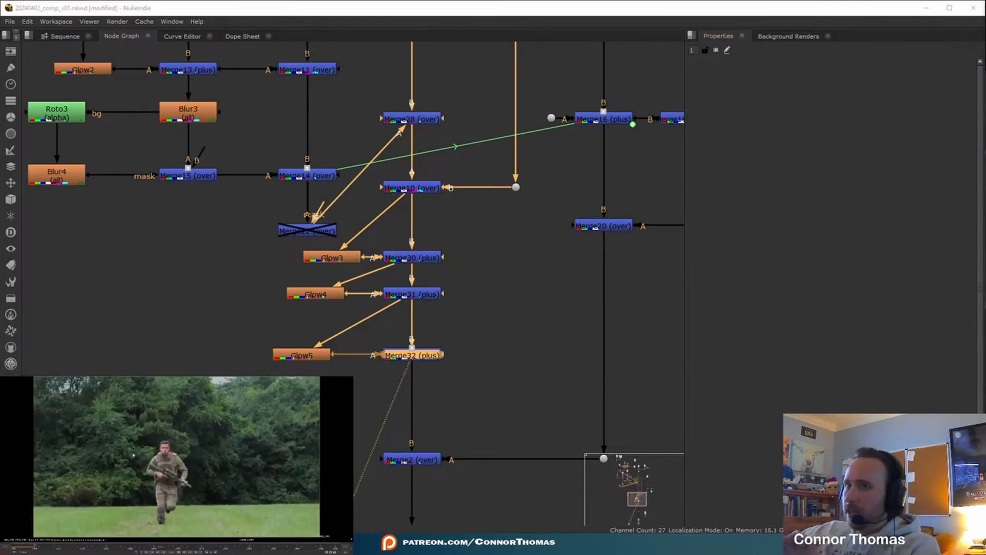
# Add a MergeGeo node below the cards and connect Card3, Card2 and Card4 to its inputs
pyautogui.scroll(-2, 238, 105)
pyautogui.moveTo(237, 104); pyautogui.dragTo(402, 304, button='middle')
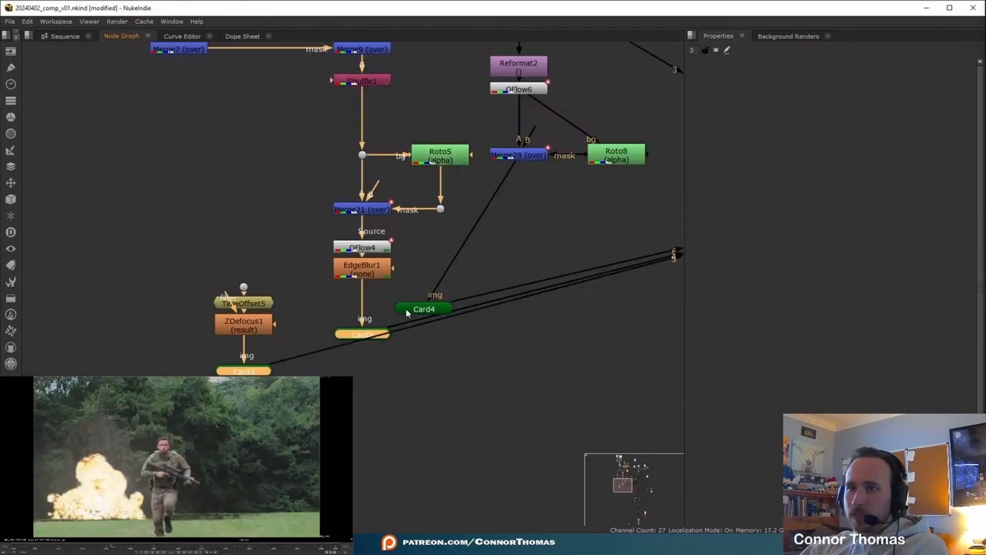
pyautogui.keyDown('shift'); pyautogui.click(405, 307); pyautogui.keyUp('shift')
pyautogui.press('Tab')
pyautogui.write('eo')
pyautogui.moveTo(626, 316)
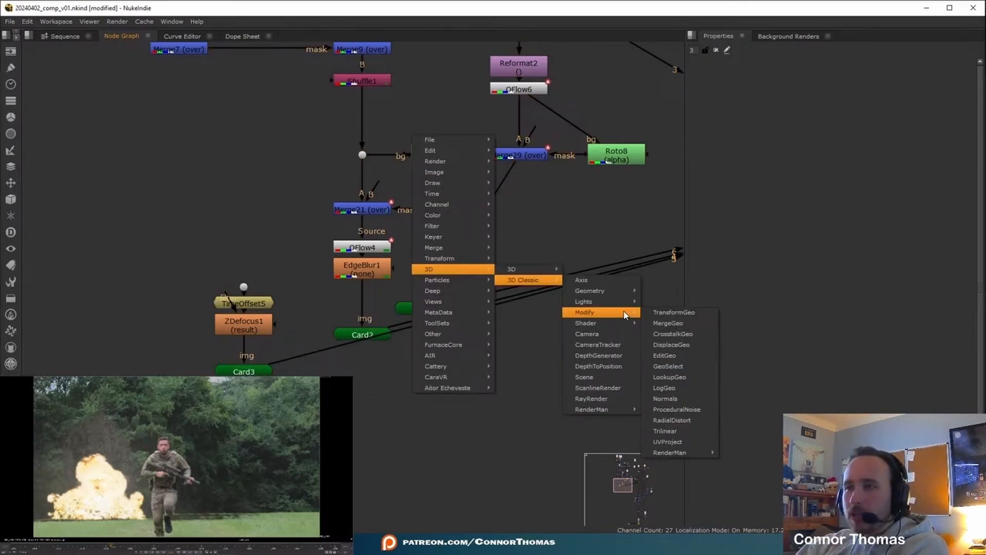
pyautogui.click(667, 322)
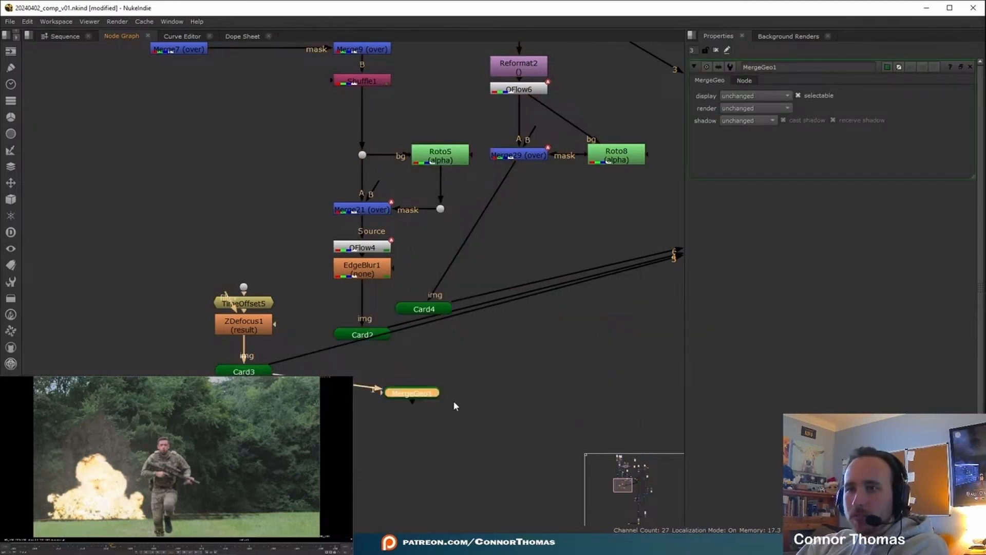
pyautogui.moveTo(382, 393); pyautogui.dragTo(371, 336)
pyautogui.moveTo(381, 394); pyautogui.dragTo(425, 310)
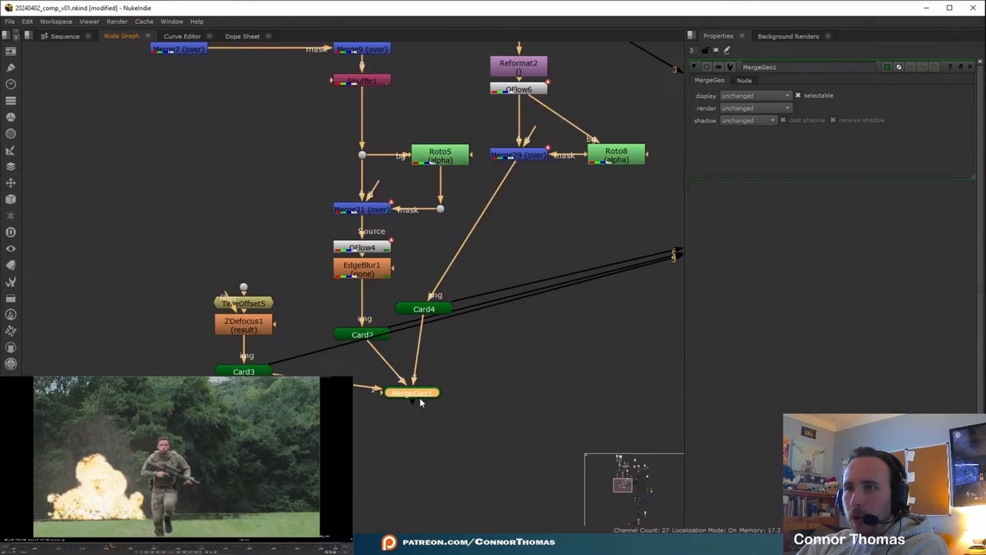
# Move MergeGeo1 clear of the cards and add a TimeOffset of 21 frames below it
pyautogui.moveTo(414, 392); pyautogui.dragTo(485, 434)
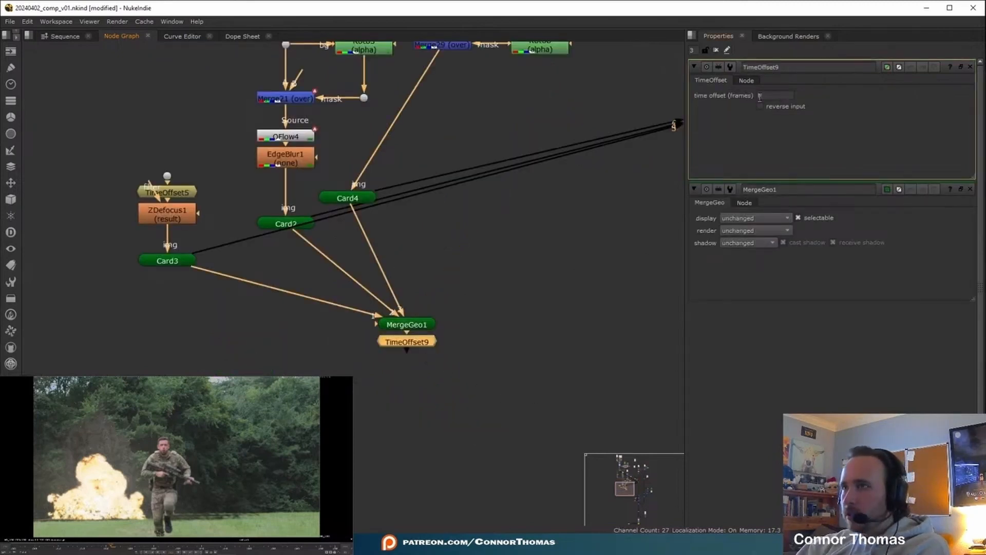
pyautogui.click(759, 96)
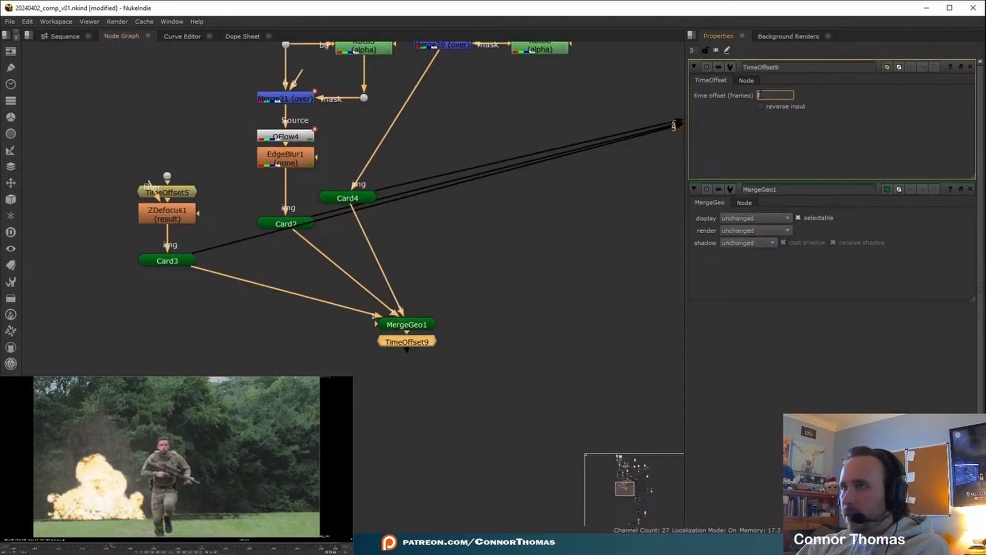
pyautogui.scroll(-3, 297, 356)
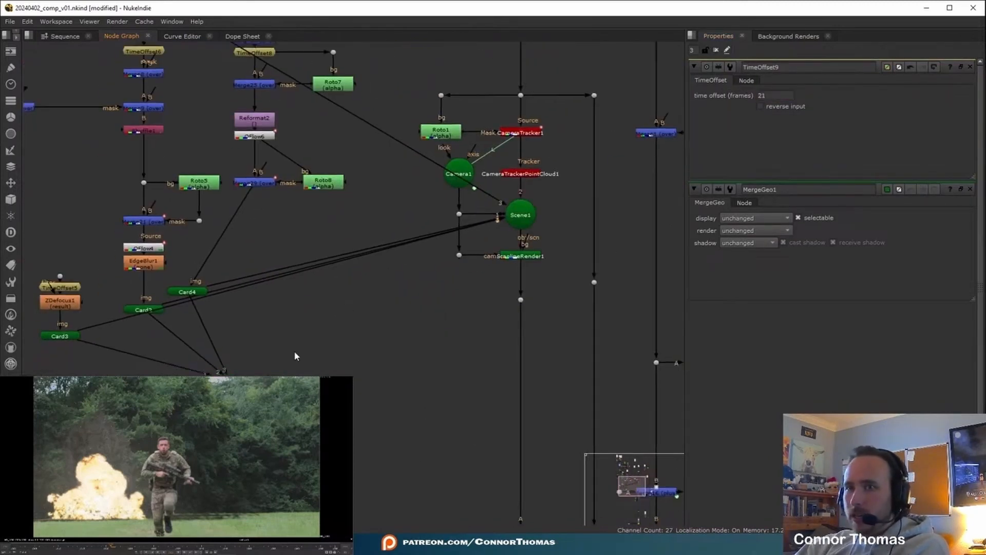
# Inspect the merged cards in the 3D view and insert a TransformGeo node between MergeGeo1 and TimeOffset9
pyautogui.doubleClick(221, 379)
pyautogui.press('Tab')
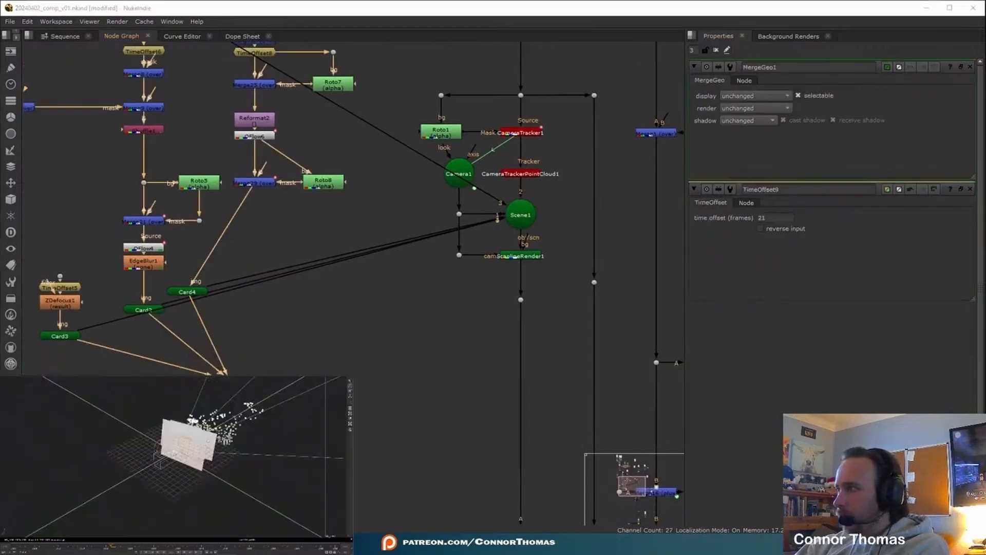
pyautogui.keyDown('ctrl'); pyautogui.moveTo(221, 442); pyautogui.dragTo(161, 468); pyautogui.keyUp('ctrl')
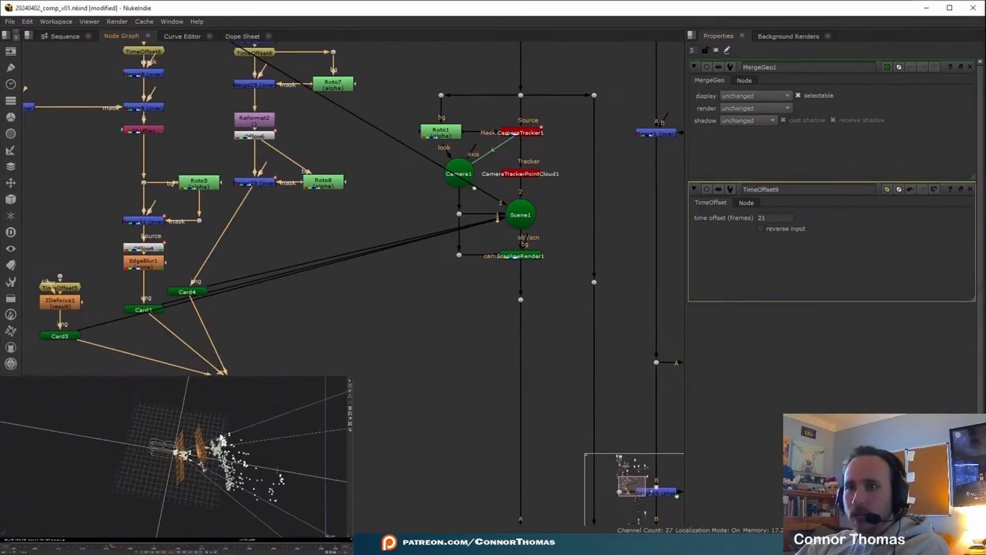
pyautogui.press('Tab')
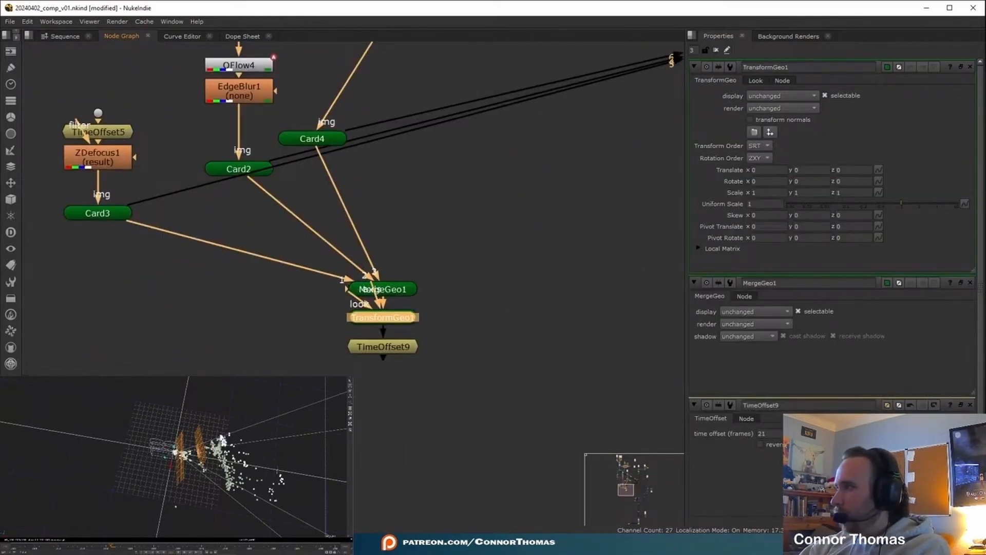
pyautogui.moveTo(175, 454)
pyautogui.keyDown('ctrl'); pyautogui.mouseDown()
pyautogui.moveTo(193, 457)
pyautogui.moveTo(177, 460)
pyautogui.mouseUp(); pyautogui.keyUp('ctrl')
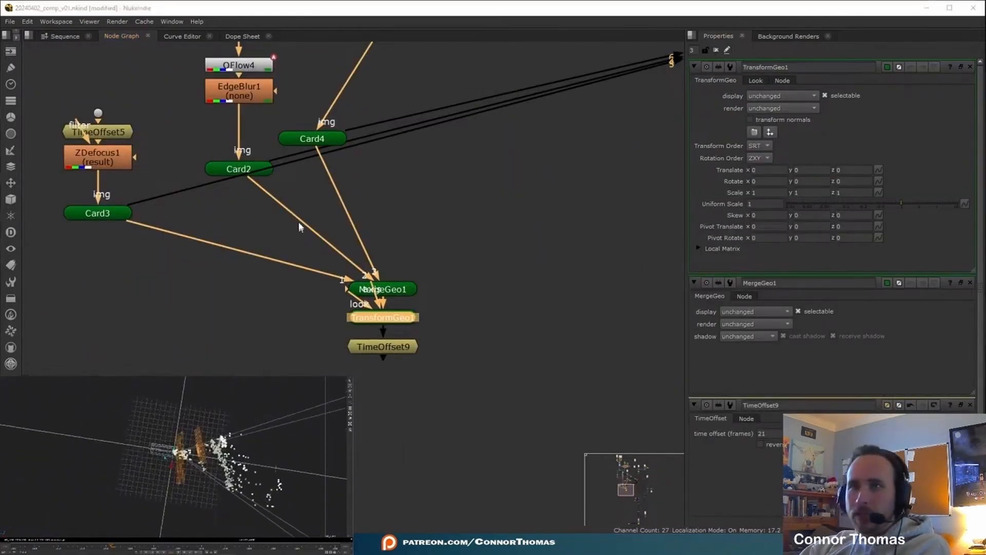
# Replace Card3 with Card1 as an input of MergeGeo1 and move MergeGeo1 slightly up from TransformGeo1
pyautogui.moveTo(300, 224); pyautogui.dragTo(317, 437, button='middle')
pyautogui.scroll(-3, 317, 436)
pyautogui.press('1')
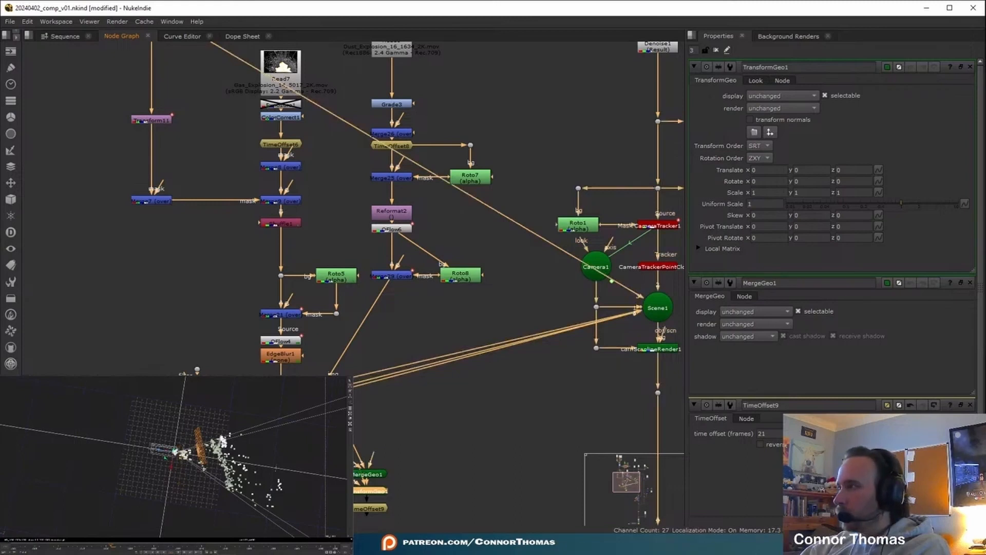
pyautogui.moveTo(369, 200); pyautogui.dragTo(390, 380, button='middle')
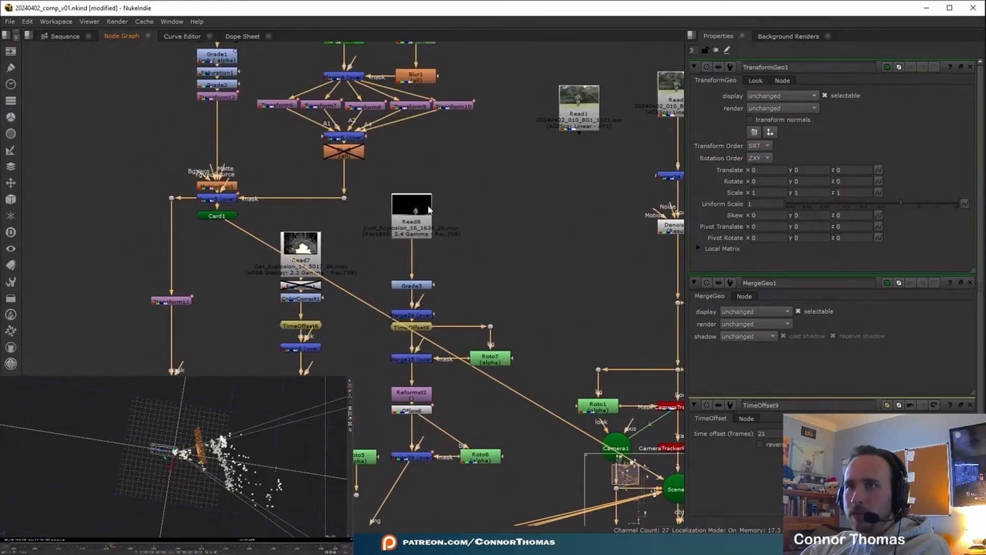
pyautogui.moveTo(265, 330); pyautogui.dragTo(282, 148, button='middle')
pyautogui.moveTo(410, 456); pyautogui.dragTo(231, 93)
pyautogui.moveTo(419, 479); pyautogui.dragTo(410, 320, button='middle')
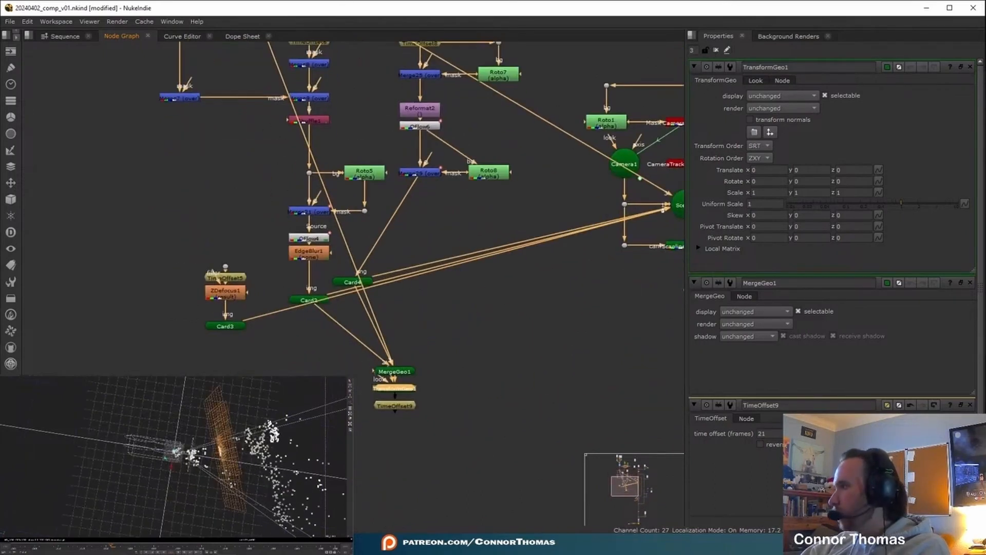
pyautogui.scroll(3, 376, 409)
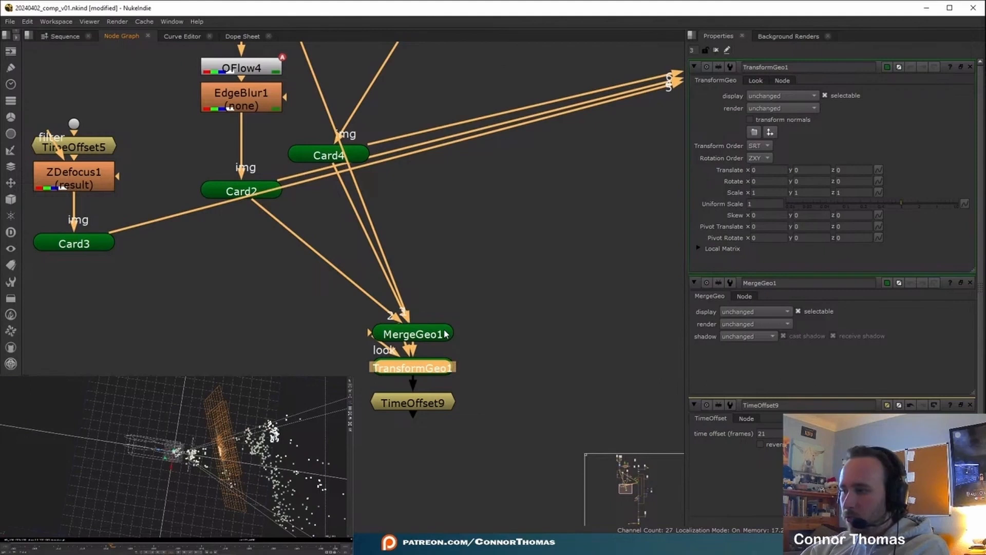
pyautogui.moveTo(434, 334); pyautogui.dragTo(433, 316)
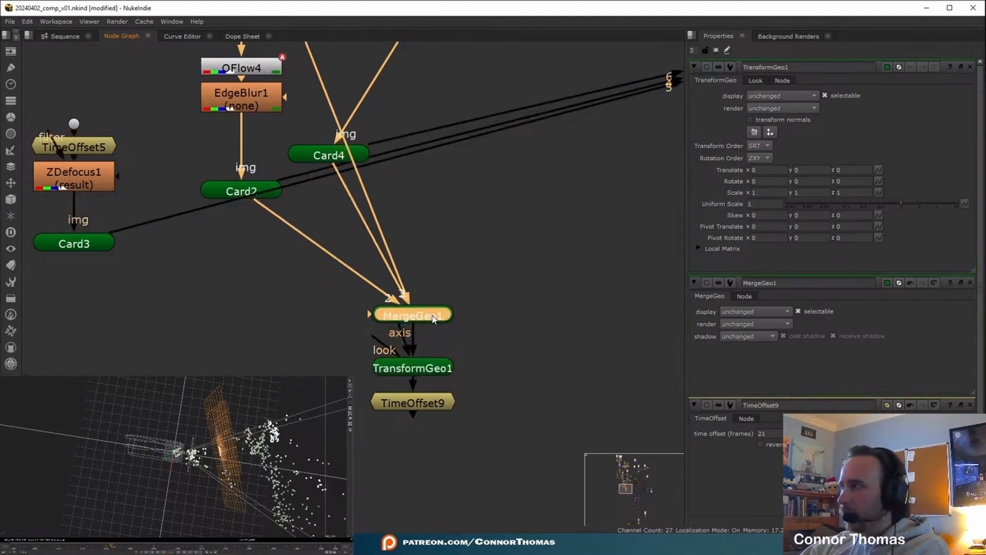
# Use TransformGeo1 to translate the merged cards to about x 0.318, y -0.045, z -0.487 and rotate them about -21.86 degrees around Y
pyautogui.moveTo(489, 351); pyautogui.dragTo(343, 299, button='middle')
pyautogui.click(272, 315)
pyautogui.click(970, 283)
pyautogui.click(970, 283)
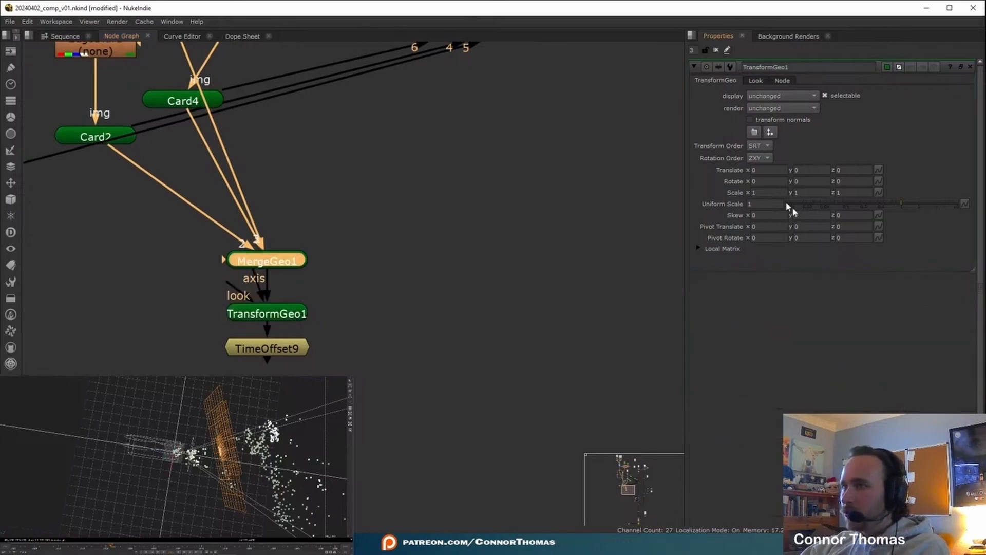
pyautogui.click(268, 314)
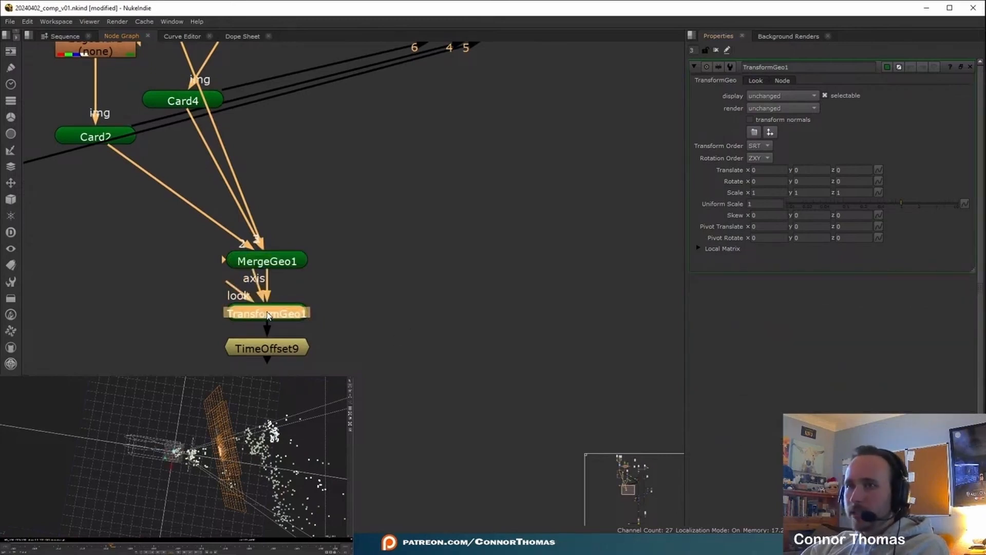
pyautogui.moveTo(174, 453); pyautogui.dragTo(203, 502)
pyautogui.moveTo(204, 502); pyautogui.dragTo(149, 452, button='middle')
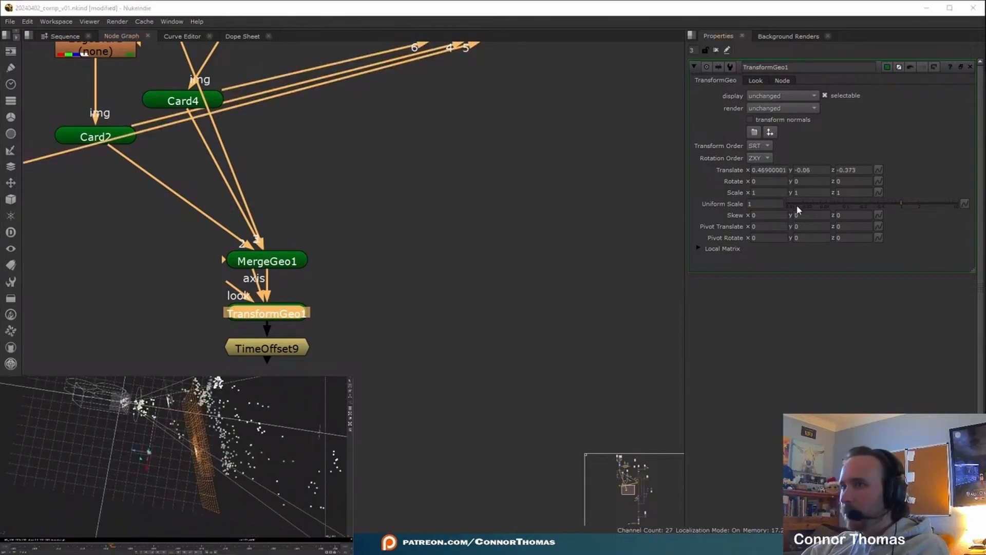
pyautogui.moveTo(162, 446)
pyautogui.keyDown('ctrl'); pyautogui.mouseDown()
pyautogui.moveTo(167, 453)
pyautogui.moveTo(162, 440)
pyautogui.mouseUp(); pyautogui.keyUp('ctrl')
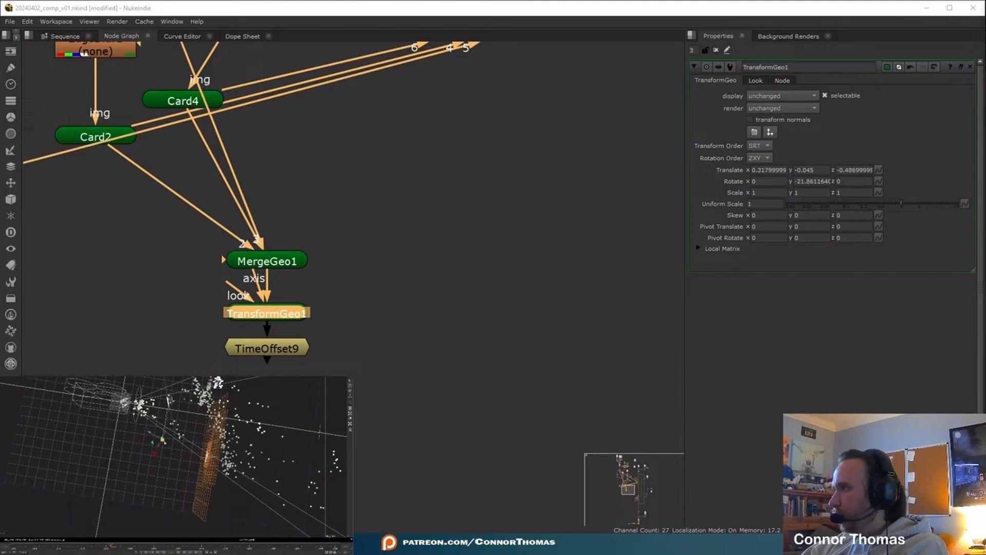
pyautogui.press('Tab')
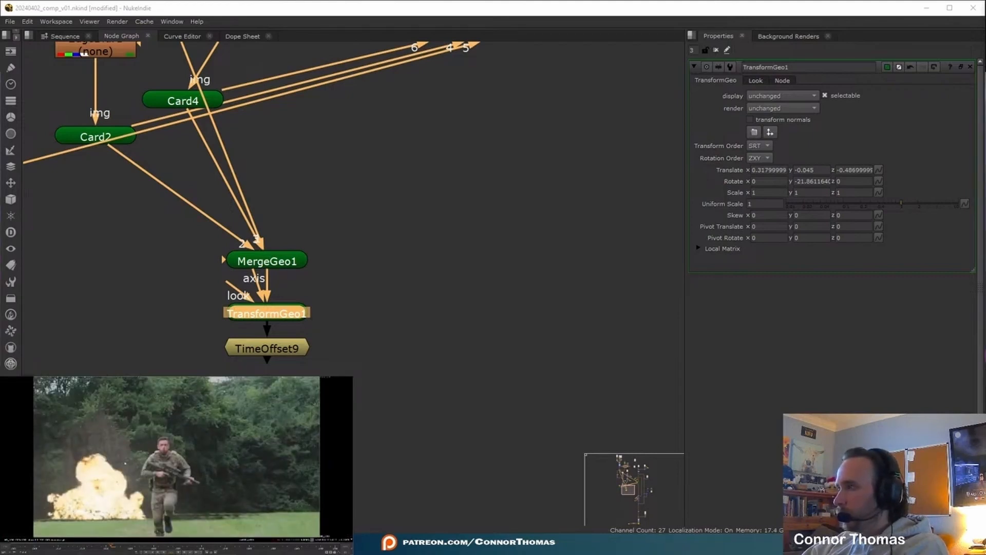
# Connect the output of TimeOffset9 to a new input of Scene1
pyautogui.scroll(-5, 126, 462)
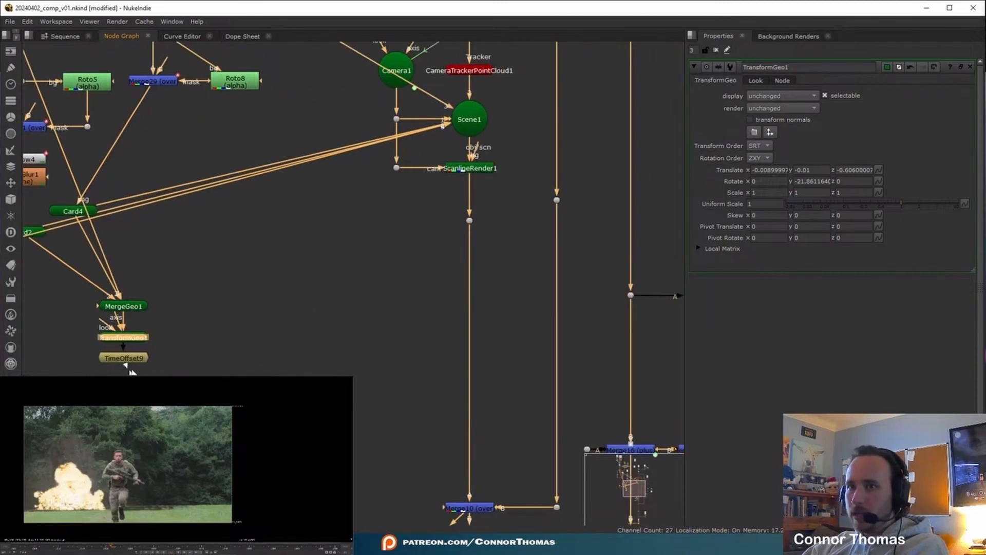
pyautogui.moveTo(131, 371); pyautogui.dragTo(464, 123)
pyautogui.scroll(5, 378, 288)
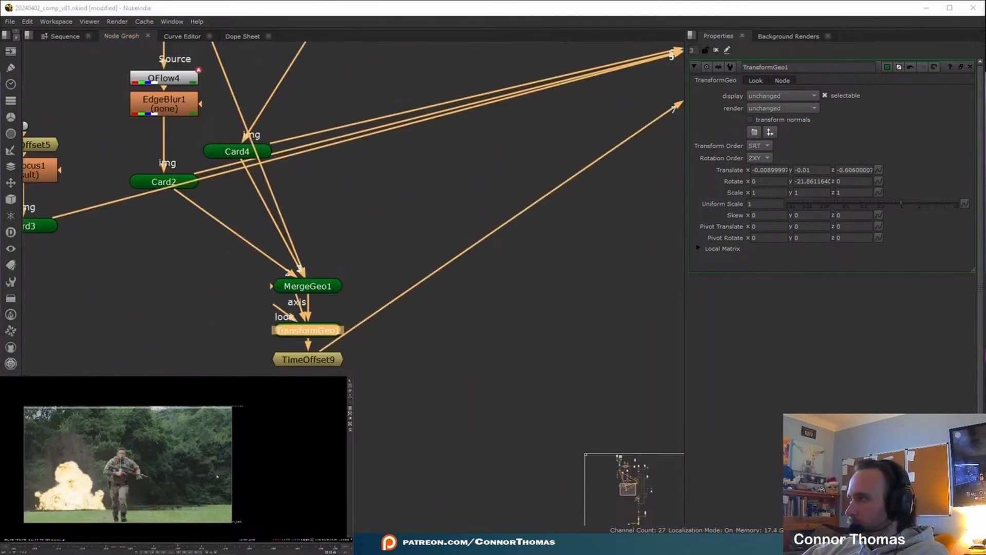
# Reposition the duplicated explosion with TransformGeo1 to translate values of about x 0.0154, y -0.0196, z -0.159
pyautogui.press('Tab')
pyautogui.keyDown('ctrl'); pyautogui.moveTo(174, 477); pyautogui.dragTo(151, 444); pyautogui.keyUp('ctrl')
pyautogui.moveTo(144, 448); pyautogui.dragTo(137, 447)
pyautogui.keyDown('ctrl'); pyautogui.moveTo(141, 452); pyautogui.dragTo(172, 470); pyautogui.keyUp('ctrl')
pyautogui.scroll(6, 225, 469)
pyautogui.keyDown('alt'); pyautogui.moveTo(108, 488); pyautogui.dragTo(133, 477); pyautogui.keyUp('alt')
pyautogui.moveTo(129, 408); pyautogui.dragTo(145, 439)
pyautogui.press('Tab')
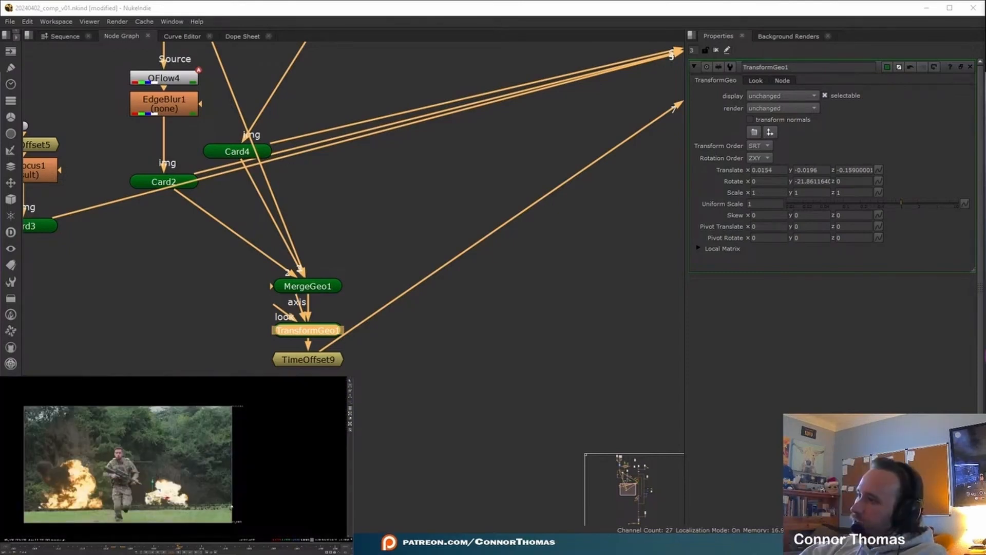
# Duplicate Transform13's three translate shake keyframes in the Dope Sheet so the second set starts at about frame 1026
pyautogui.press('f')
pyautogui.scroll(-2, 657, 228)
pyautogui.moveTo(657, 228)
pyautogui.mouseDown(button='middle')
pyautogui.moveTo(346, 295)
pyautogui.moveTo(273, 95)
pyautogui.mouseUp(button='middle')
pyautogui.moveTo(458, 352); pyautogui.dragTo(487, 161, button='middle')
pyautogui.moveTo(500, 297); pyautogui.dragTo(529, 102, button='middle')
pyautogui.moveTo(542, 296); pyautogui.dragTo(536, 168, button='middle')
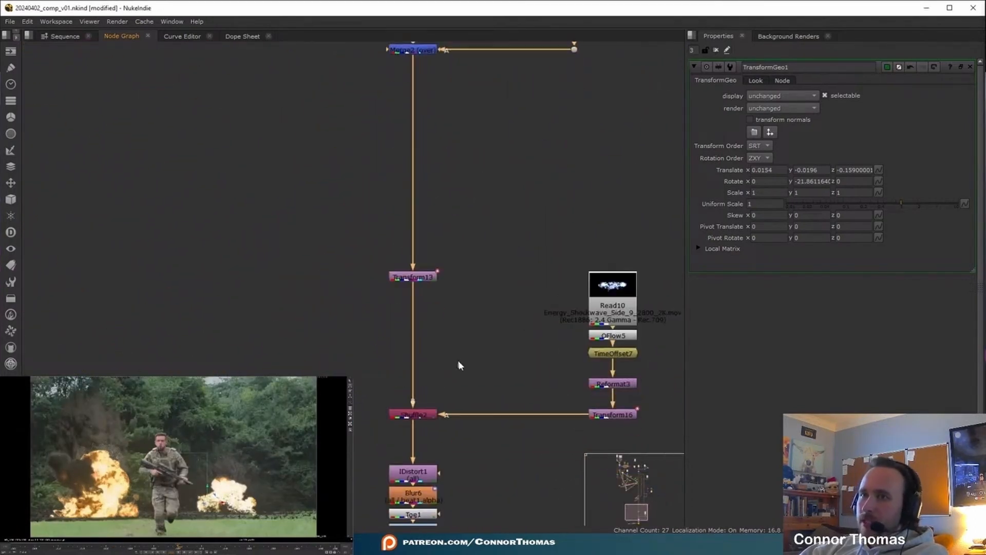
pyautogui.moveTo(437, 277); pyautogui.dragTo(431, 196, button='middle')
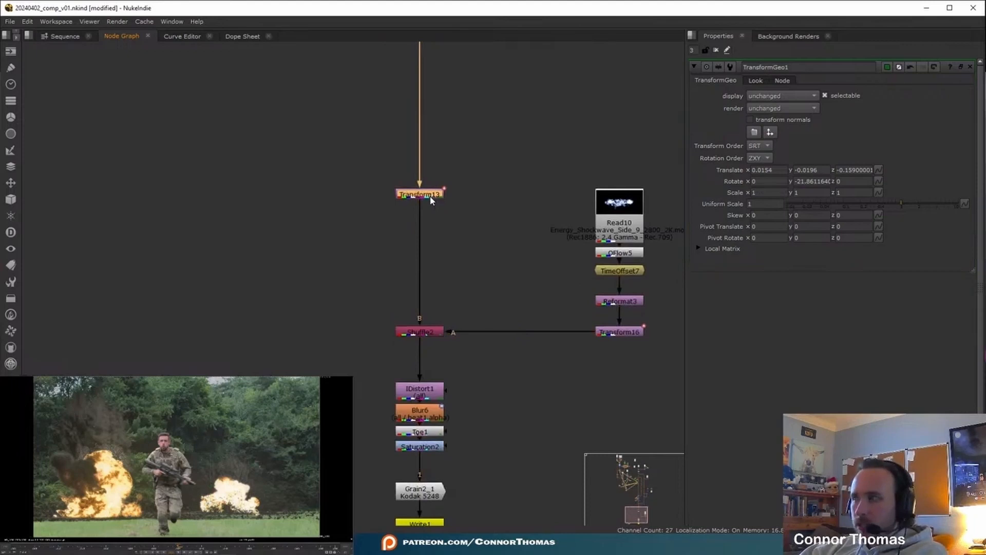
pyautogui.doubleClick(430, 197)
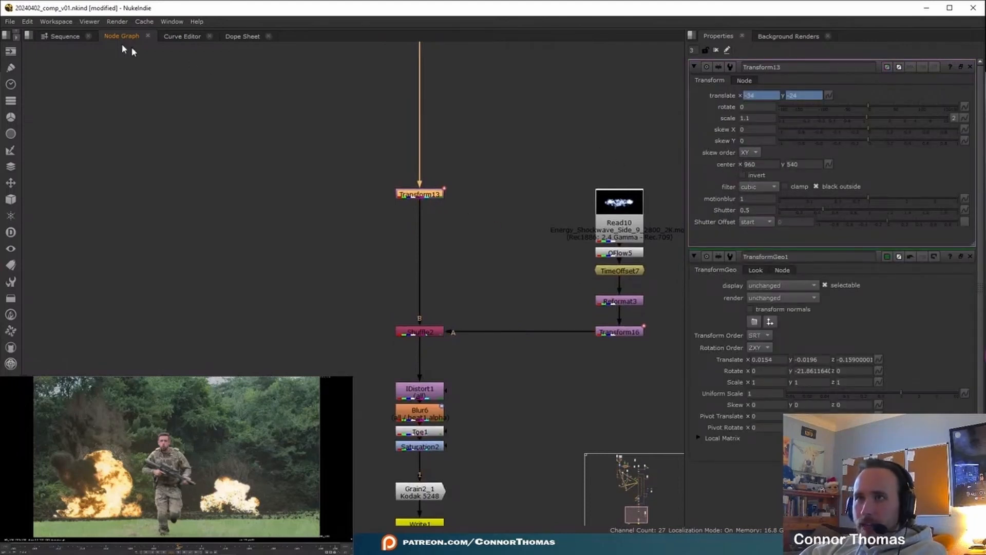
pyautogui.click(243, 36)
pyautogui.scroll(6, 409, 87)
pyautogui.moveTo(355, 86); pyautogui.dragTo(440, 47)
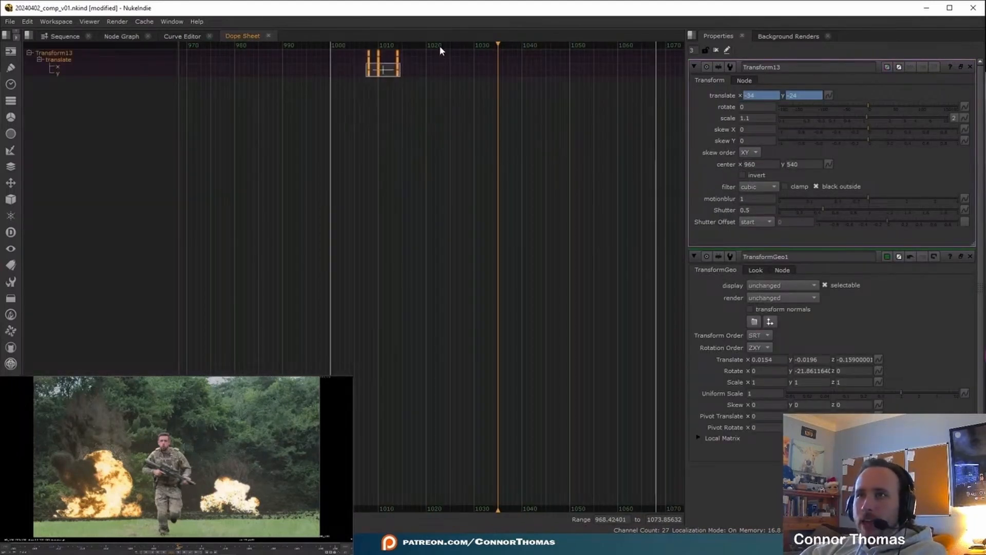
pyautogui.moveTo(378, 68); pyautogui.dragTo(508, 72)
pyautogui.click(445, 45)
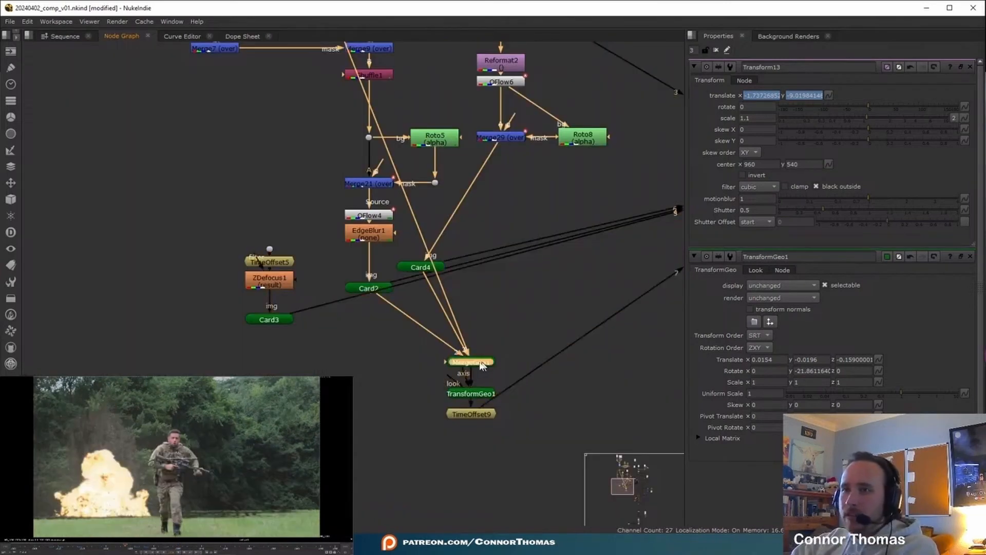
pyautogui.scroll(4, 420, 277)
pyautogui.moveTo(420, 278); pyautogui.dragTo(384, 256, button='middle')
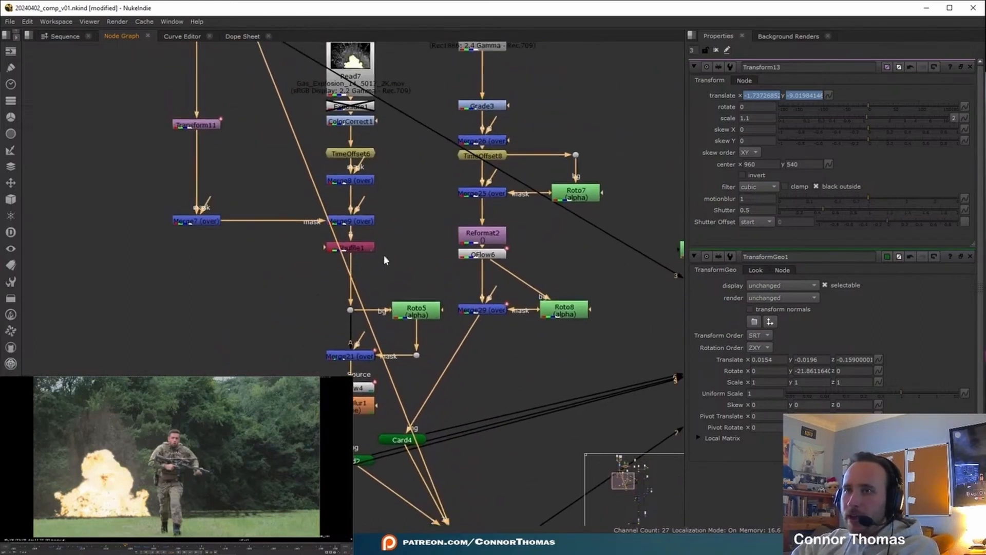
pyautogui.scroll(-2, 384, 256)
pyautogui.moveTo(381, 331); pyautogui.dragTo(373, 268, button='middle')
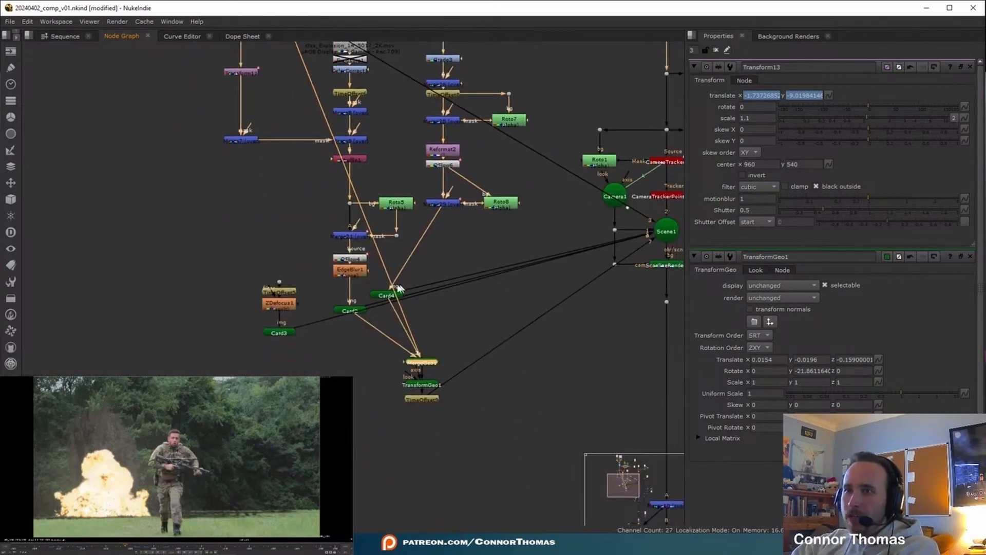
pyautogui.click(350, 310)
pyautogui.click(190, 209)
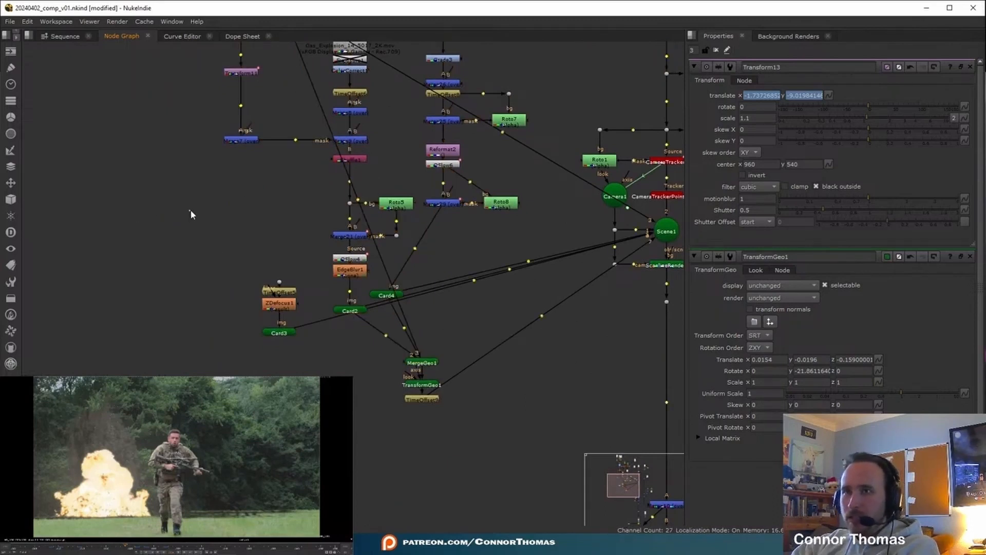
pyautogui.hotkey('ctrl', 'v')
pyautogui.moveTo(250, 230); pyautogui.dragTo(303, 319, button='middle')
pyautogui.press('Delete')
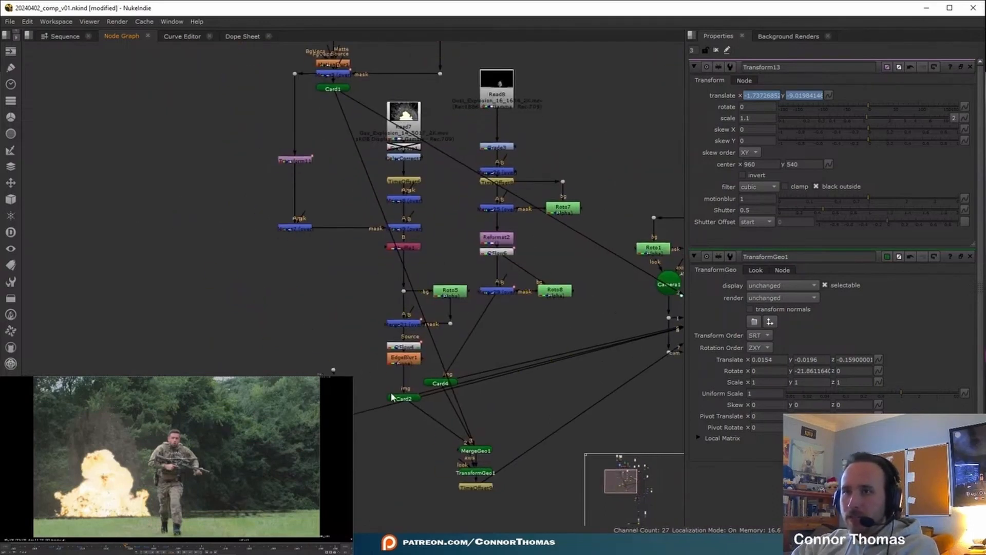
# Duplicate the Read7 explosion branch down to Card2, including its Transform11 and Merge7 mask nodes, into empty space beside the original
pyautogui.moveTo(388, 421)
pyautogui.mouseDown()
pyautogui.moveTo(430, 306)
pyautogui.moveTo(441, 306)
pyautogui.mouseUp()
pyautogui.moveTo(276, 354)
pyautogui.mouseDown()
pyautogui.moveTo(380, 331)
pyautogui.moveTo(445, 170)
pyautogui.mouseUp()
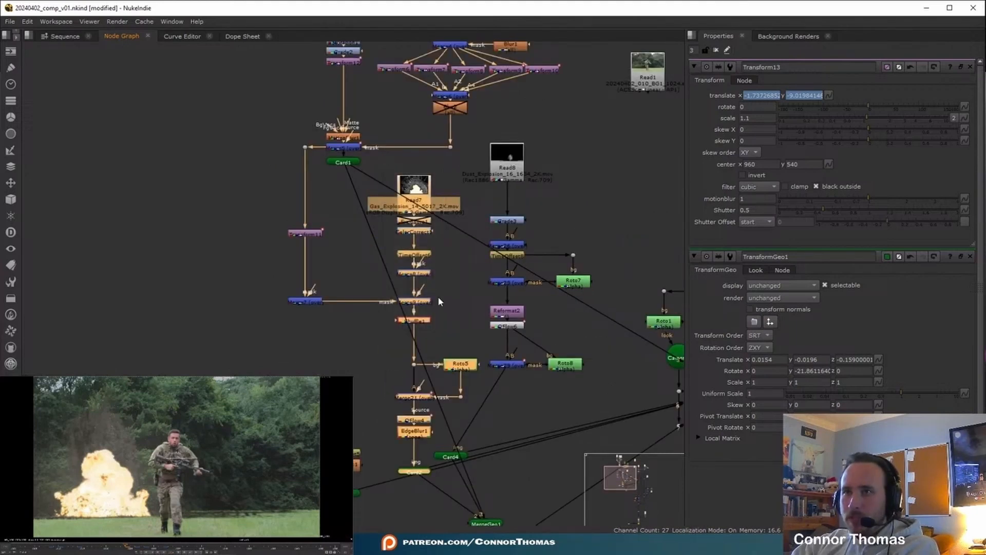
pyautogui.moveTo(438, 297); pyautogui.dragTo(469, 250, button='middle')
pyautogui.keyDown('shift'); pyautogui.moveTo(299, 273); pyautogui.dragTo(375, 225); pyautogui.keyUp('shift')
pyautogui.keyDown('shift'); pyautogui.moveTo(307, 202); pyautogui.dragTo(384, 162); pyautogui.keyUp('shift')
pyautogui.hotkey('ctrl', 'c')
pyautogui.moveTo(300, 239); pyautogui.dragTo(453, 178, button='middle')
pyautogui.click(260, 236)
pyautogui.hotkey('ctrl', 'v')
pyautogui.moveTo(302, 183); pyautogui.dragTo(297, 140)
pyautogui.click(403, 394)
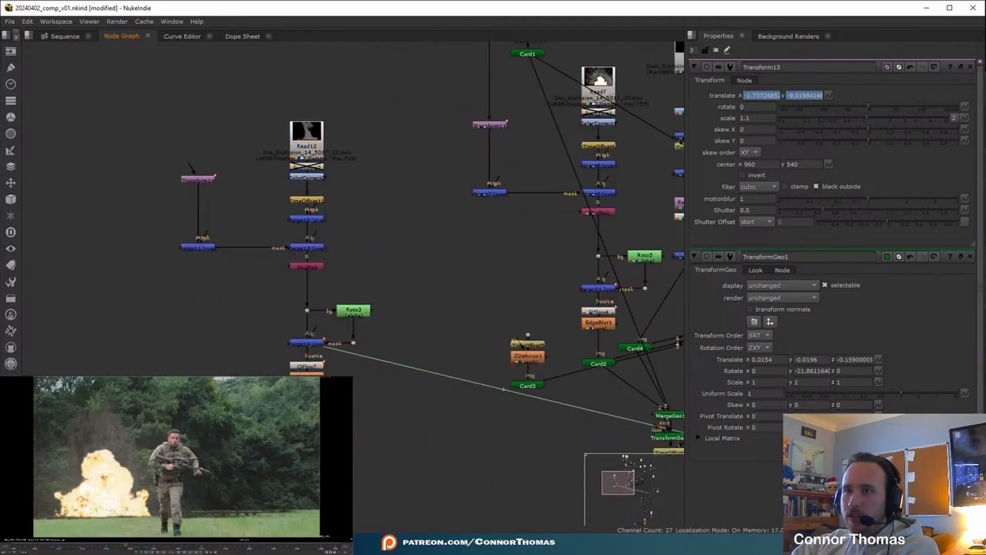
# Connect the duplicated branch's Transform14 to the dot feeding Transform11, routing the connection through an additional dot
pyautogui.moveTo(341, 200); pyautogui.dragTo(337, 224, button='middle')
pyautogui.moveTo(198, 182); pyautogui.dragTo(161, 244, button='middle')
pyautogui.moveTo(152, 252); pyautogui.dragTo(448, 125)
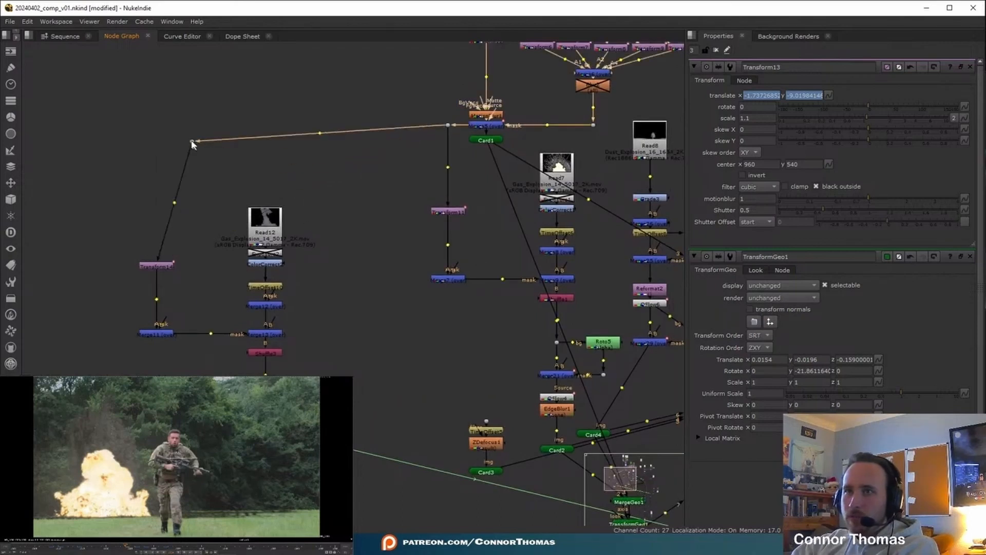
# Import Gas_Explosion_4_5007_2K.mov beside Read12 and set its input transform to sRGB Display: 2.2 Gamma - Rec.709
pyautogui.scroll(5, 386, 278)
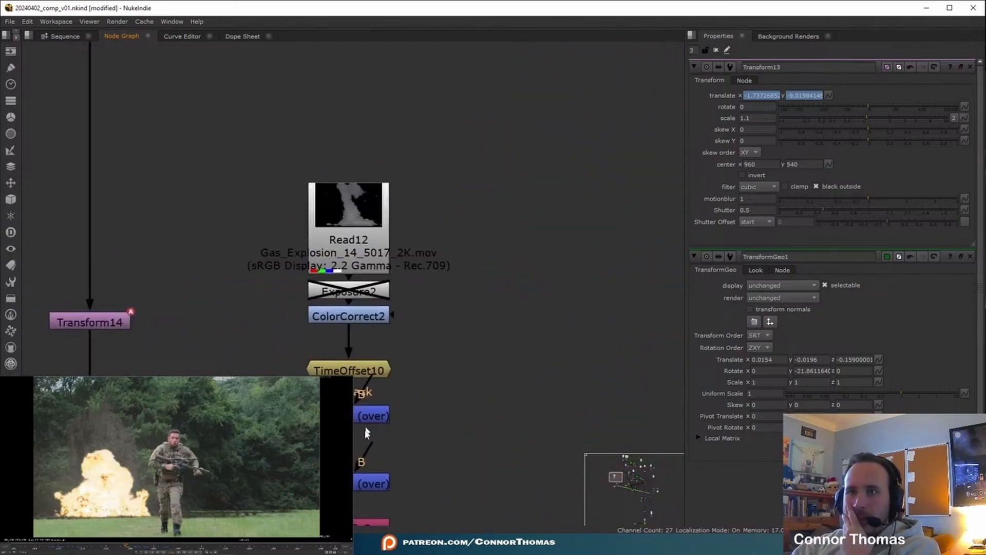
pyautogui.hotkey('alt', 'Tab')
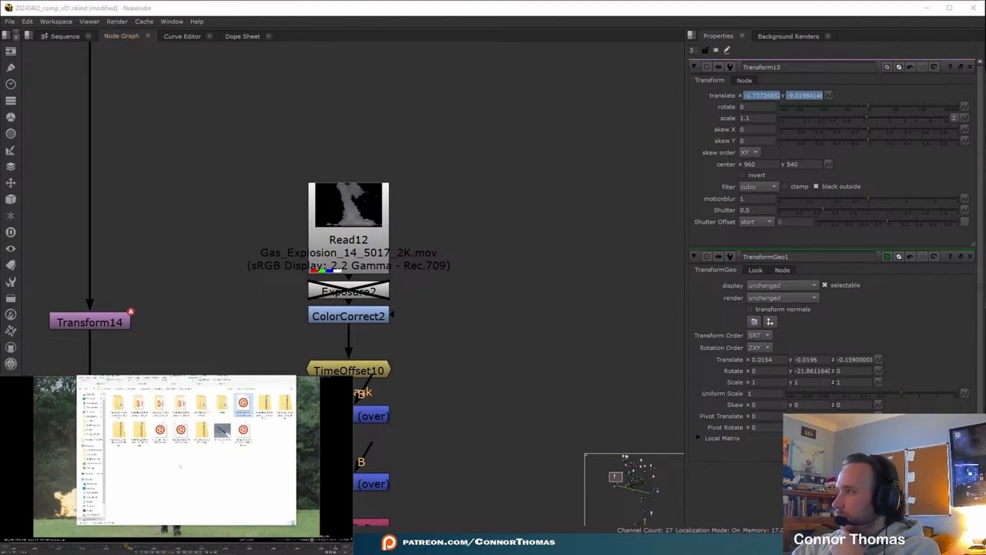
pyautogui.click(182, 440)
pyautogui.click(163, 439)
pyautogui.moveTo(159, 430); pyautogui.dragTo(482, 220)
pyautogui.doubleClick(482, 219)
pyautogui.click(784, 206)
pyautogui.moveTo(786, 324)
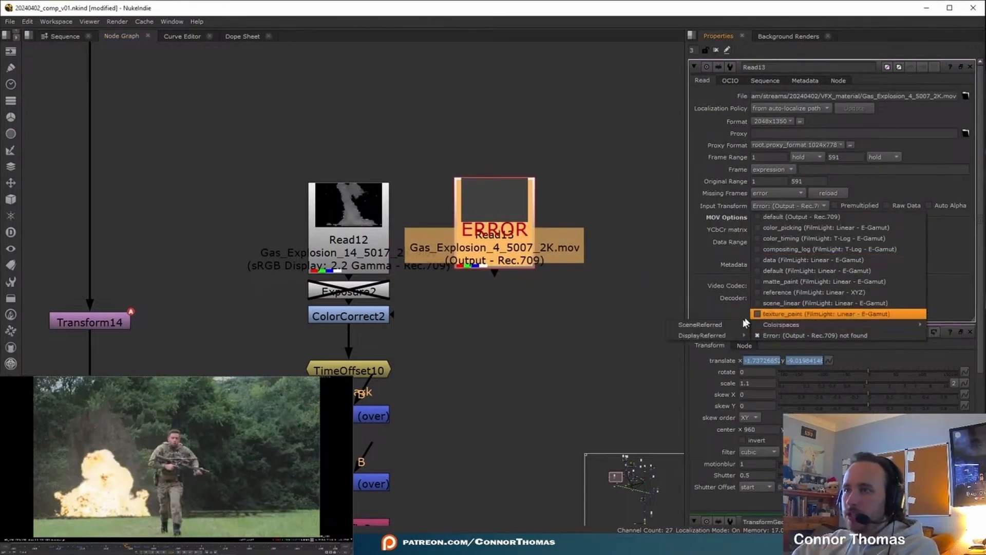
pyautogui.moveTo(716, 338)
pyautogui.click(775, 336)
# Replace Read12 with the Gas_Explosion_4_5007_2K.mov read at the head of the duplicated branch and delete Read12
pyautogui.moveTo(355, 244); pyautogui.dragTo(353, 178)
pyautogui.moveTo(350, 221); pyautogui.dragTo(363, 171)
pyautogui.press('Delete')
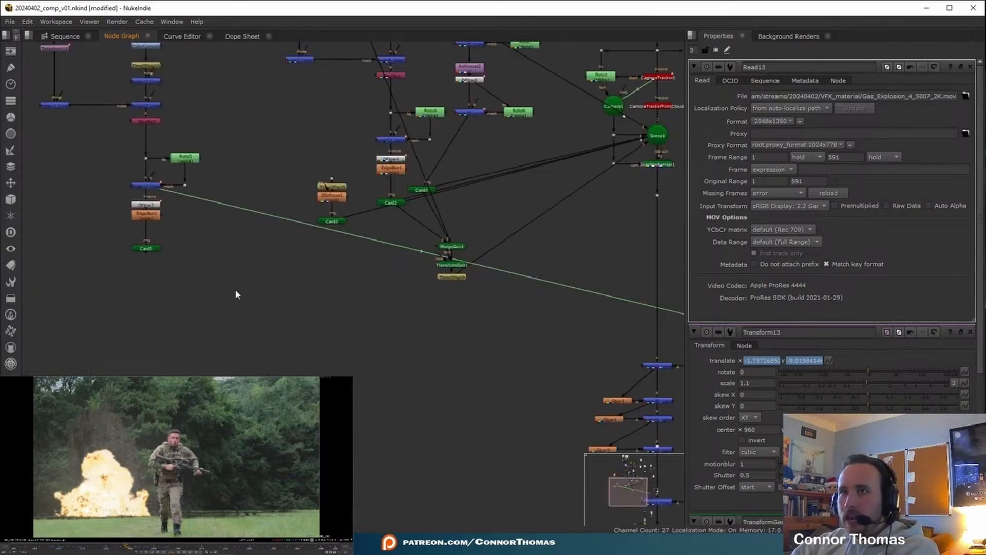
# Reconnect MergeGeo1's Card2 input to Card5 of the duplicated explosion branch
pyautogui.scroll(-2, 100, 210)
pyautogui.moveTo(215, 220); pyautogui.dragTo(75, 220, button='middle')
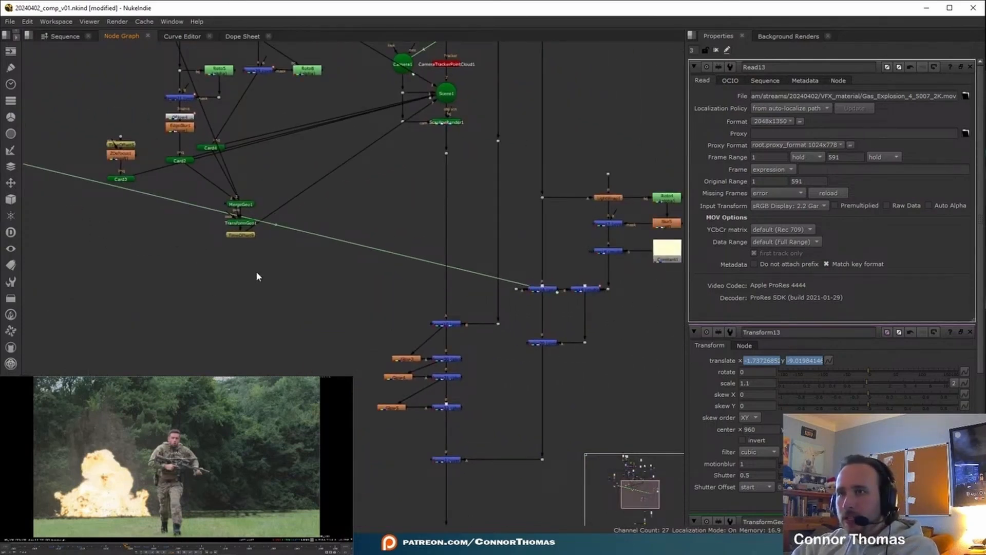
pyautogui.scroll(3, 255, 272)
pyautogui.moveTo(254, 273); pyautogui.dragTo(479, 402, button='middle')
pyautogui.moveTo(381, 317); pyautogui.dragTo(544, 379, button='middle')
pyautogui.scroll(-2, 544, 383)
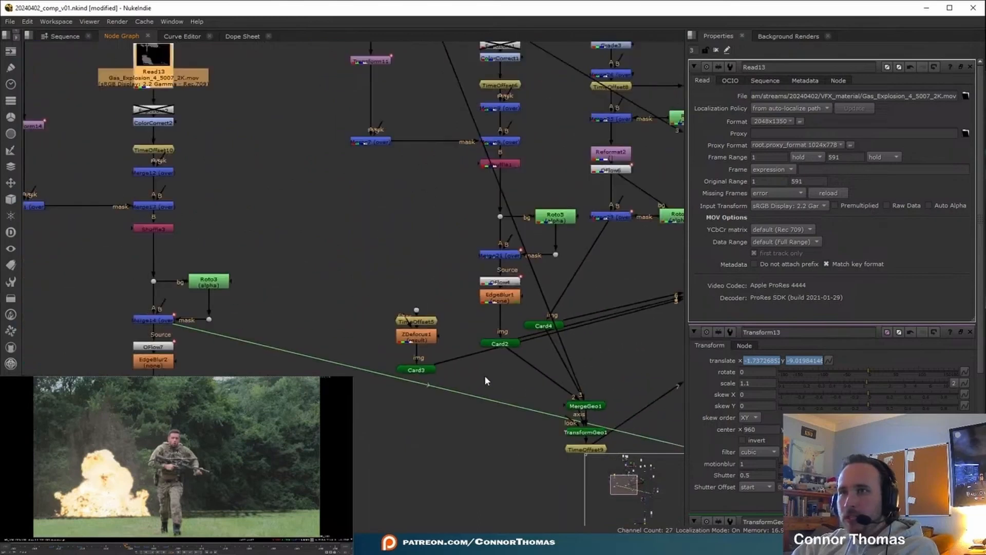
pyautogui.click(508, 343)
pyautogui.moveTo(509, 350); pyautogui.dragTo(154, 406)
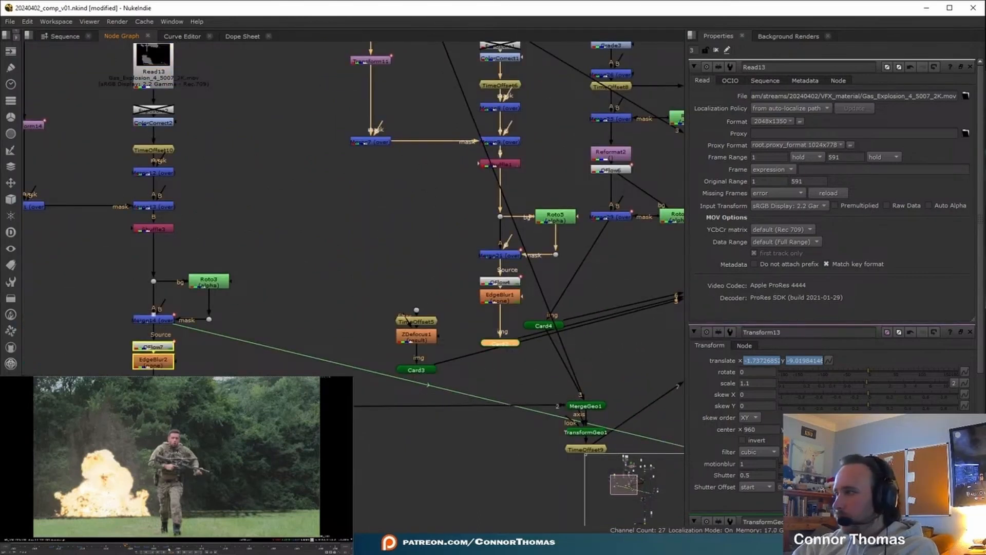
# Check the new explosion at another frame and in 3D, and rotate TransformGeo1 about 1.64 degrees around Z
pyautogui.click(221, 549)
pyautogui.press('Right')
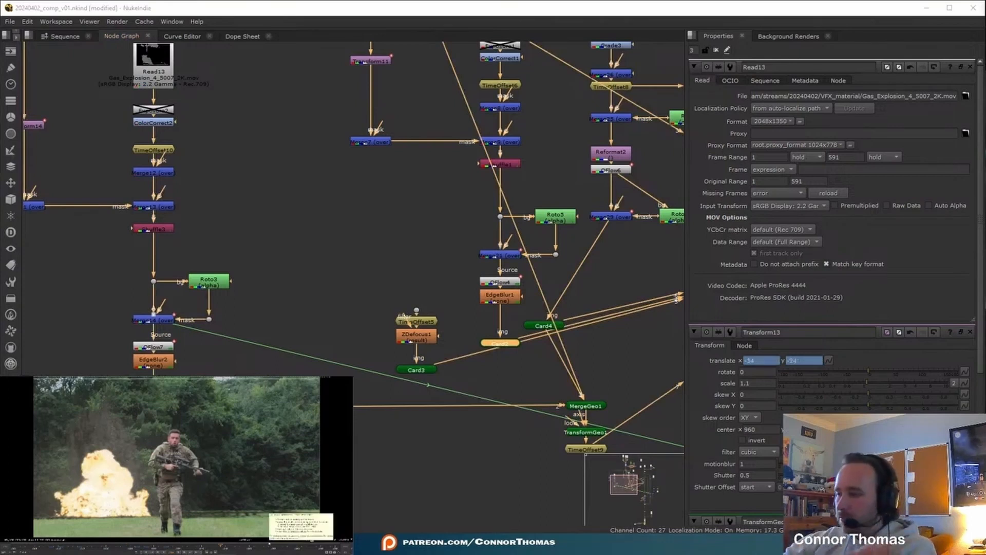
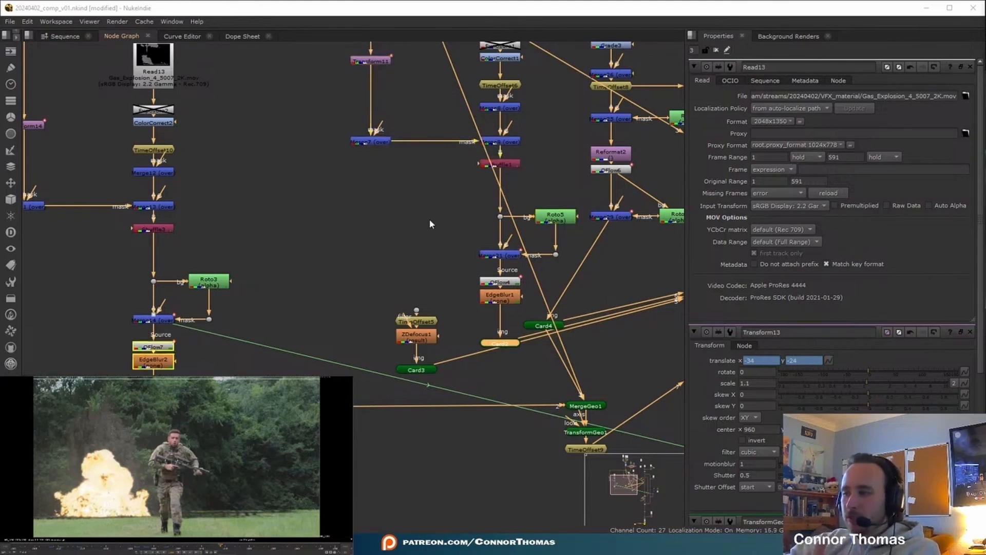
pyautogui.moveTo(469, 346); pyautogui.dragTo(403, 282, button='middle')
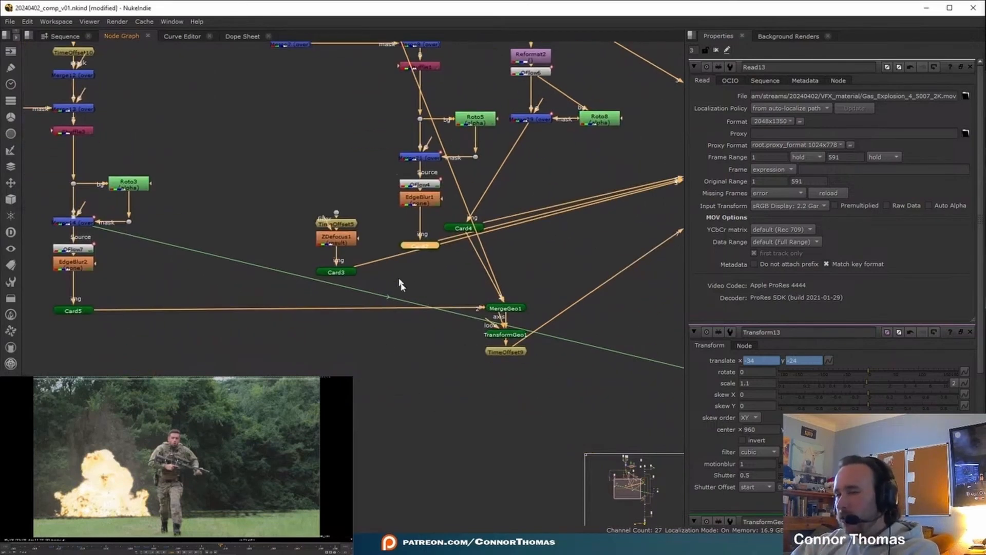
pyautogui.click(431, 355)
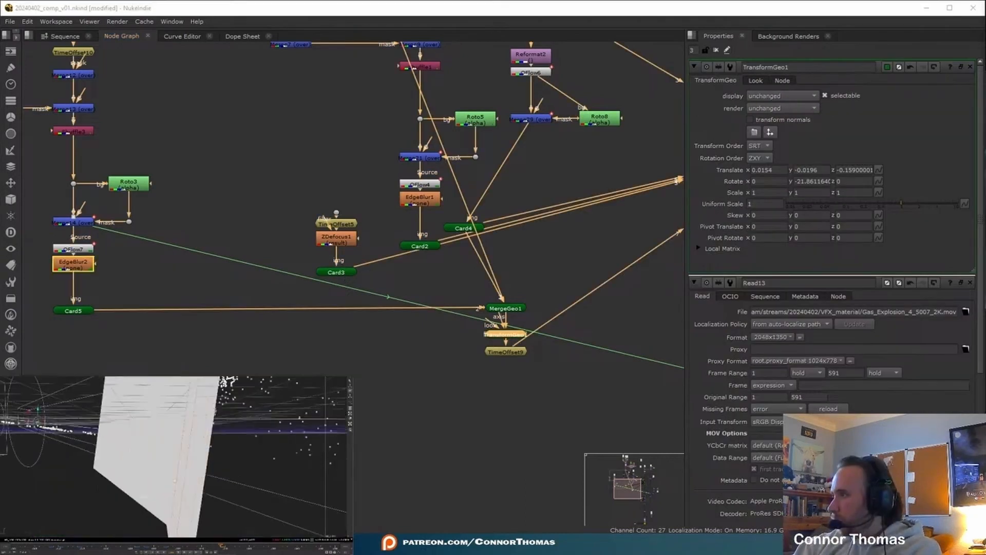
pyautogui.scroll(-5, 173, 457)
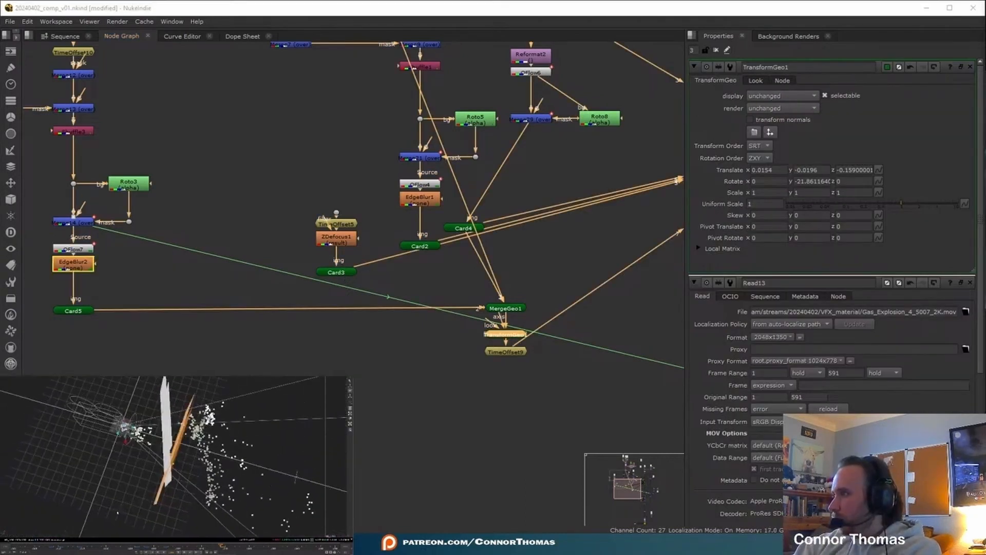
pyautogui.press('Tab')
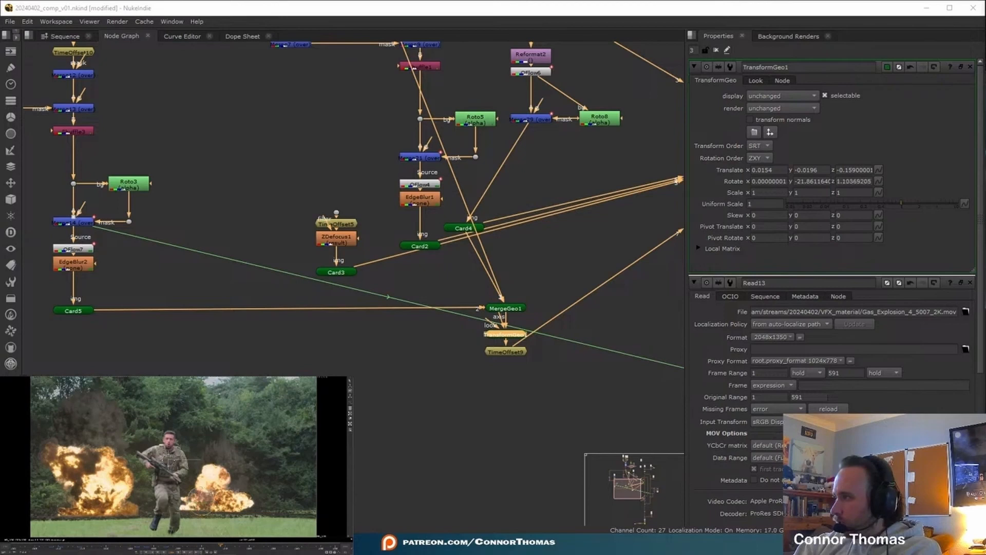
pyautogui.keyDown('ctrl'); pyautogui.moveTo(212, 500); pyautogui.dragTo(212, 499); pyautogui.keyUp('ctrl')
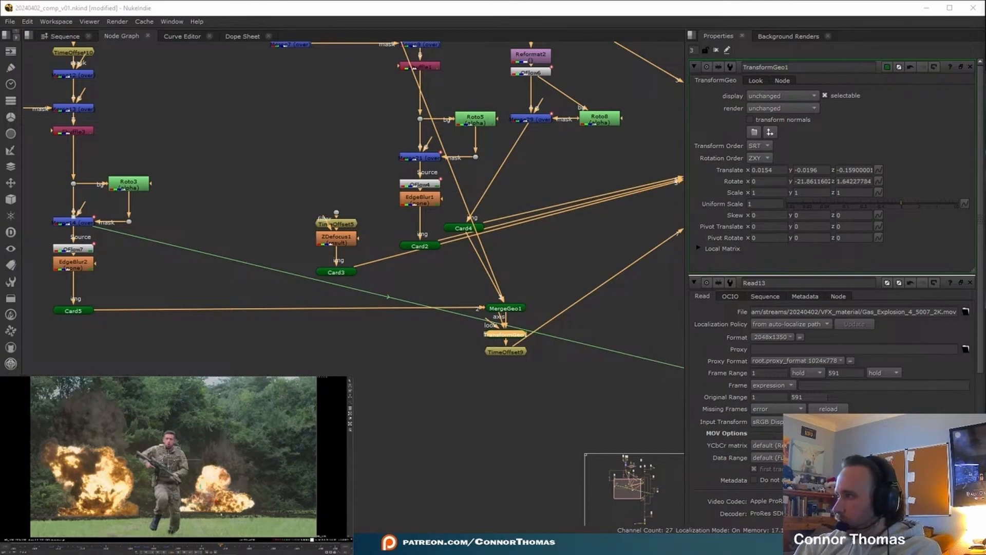
# Close all open node properties and save the script
pyautogui.click(715, 50)
pyautogui.moveTo(570, 363); pyautogui.dragTo(331, 279, button='middle')
pyautogui.moveTo(544, 329); pyautogui.dragTo(340, 287, button='middle')
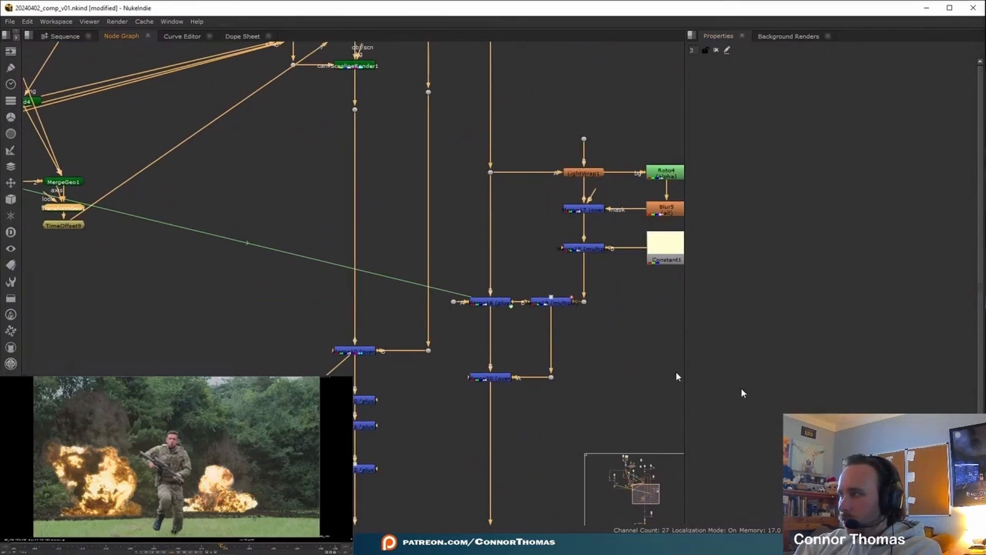
pyautogui.moveTo(518, 459); pyautogui.dragTo(469, 203, button='middle')
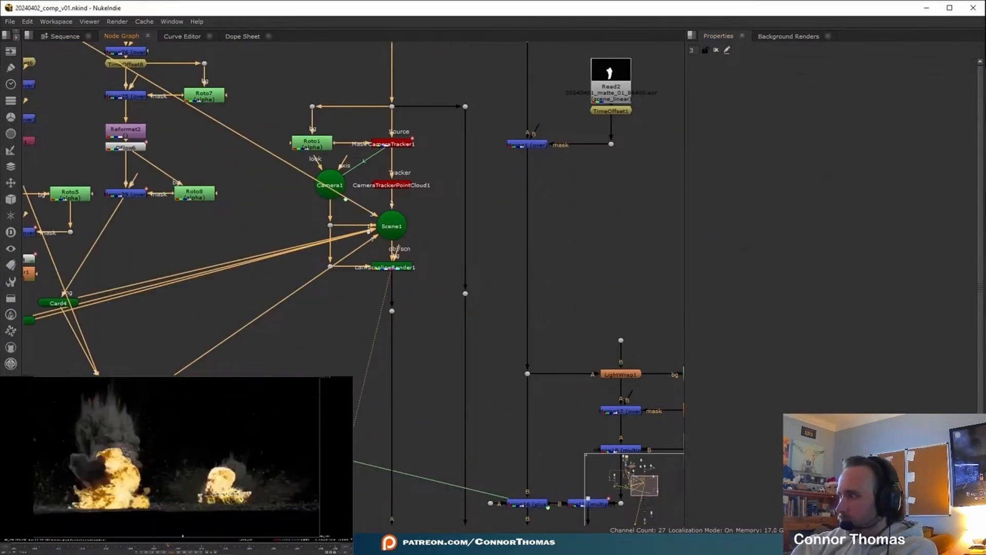
pyautogui.hotkey('ctrl', 's')
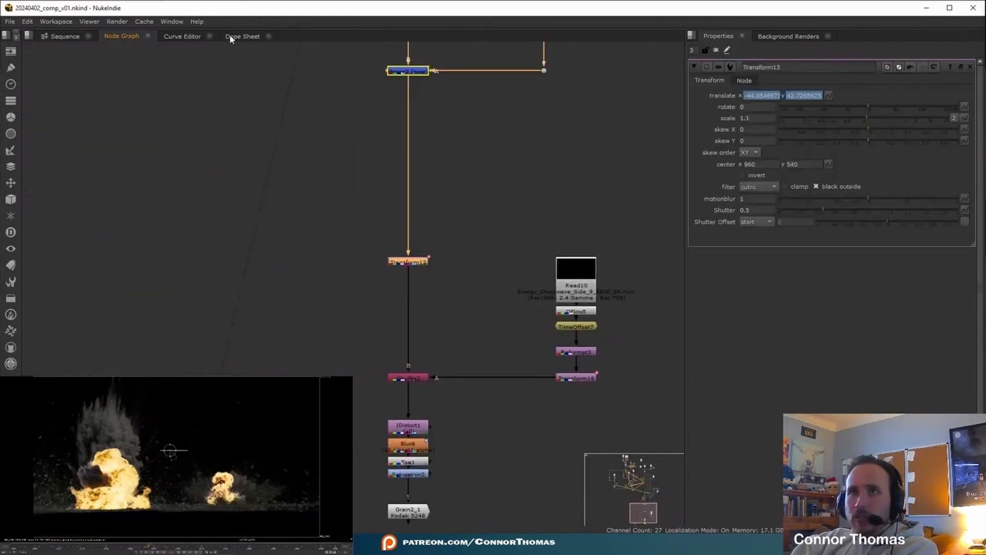
# Shift the second set of Transform13's translate keyframes a few frames later in the Dope Sheet
pyautogui.click(235, 36)
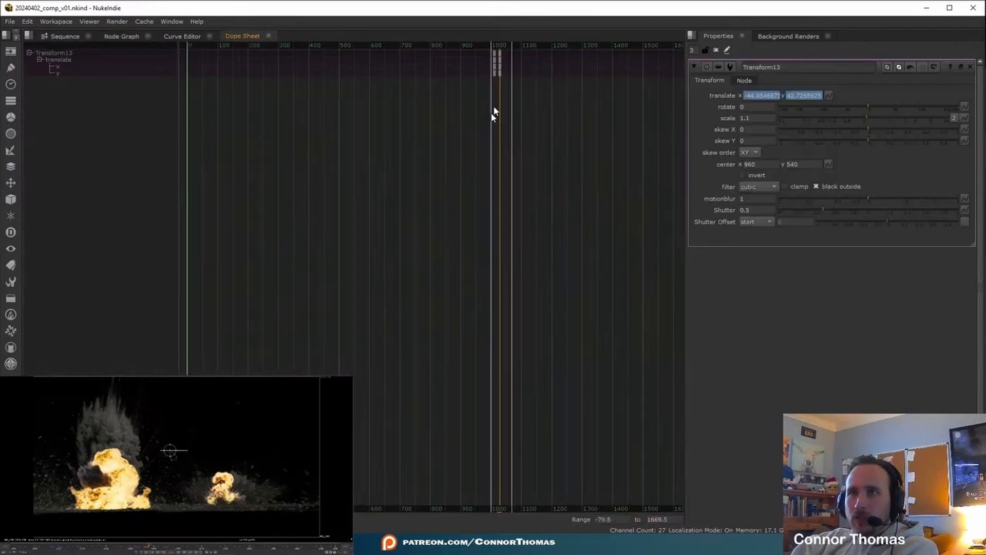
pyautogui.scroll(10, 500, 91)
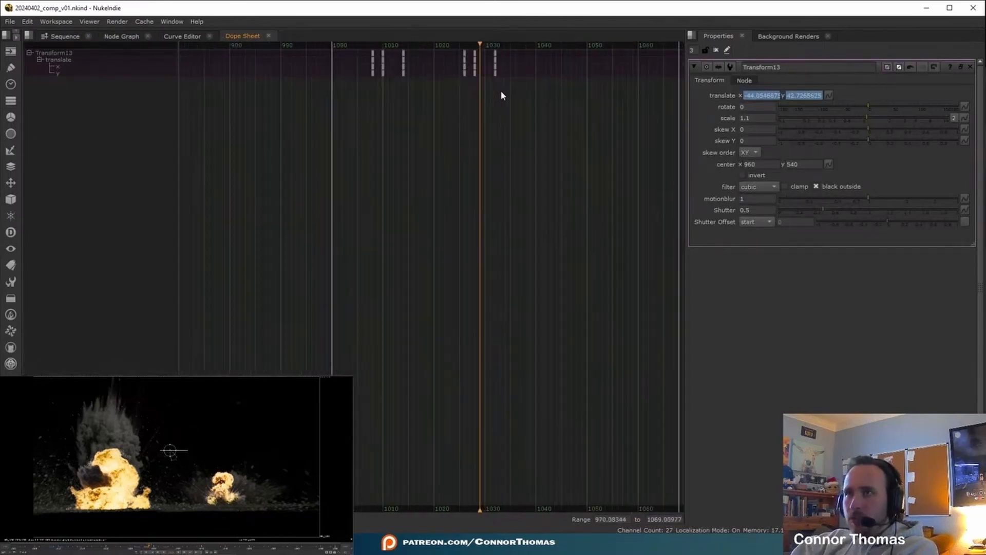
pyautogui.moveTo(411, 119); pyautogui.dragTo(567, 44)
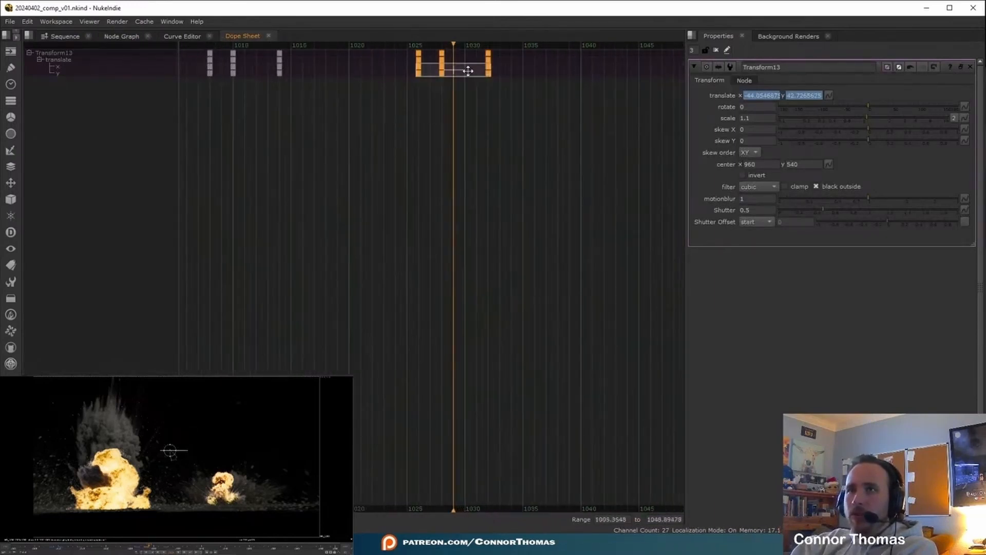
pyautogui.moveTo(495, 71); pyautogui.dragTo(530, 70)
pyautogui.click(114, 36)
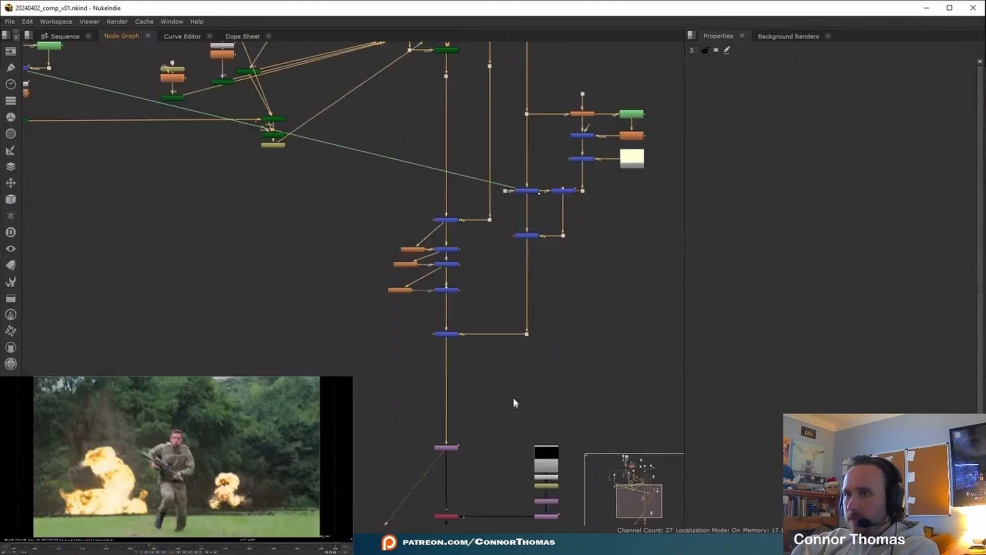
# Set translate x and y keyframes on the missile's Transform15 at frame 1029 and reposition the missile on its motion path
pyautogui.scroll(-3, 500, 359)
pyautogui.moveTo(487, 231); pyautogui.dragTo(480, 286, button='middle')
pyautogui.scroll(8, 481, 278)
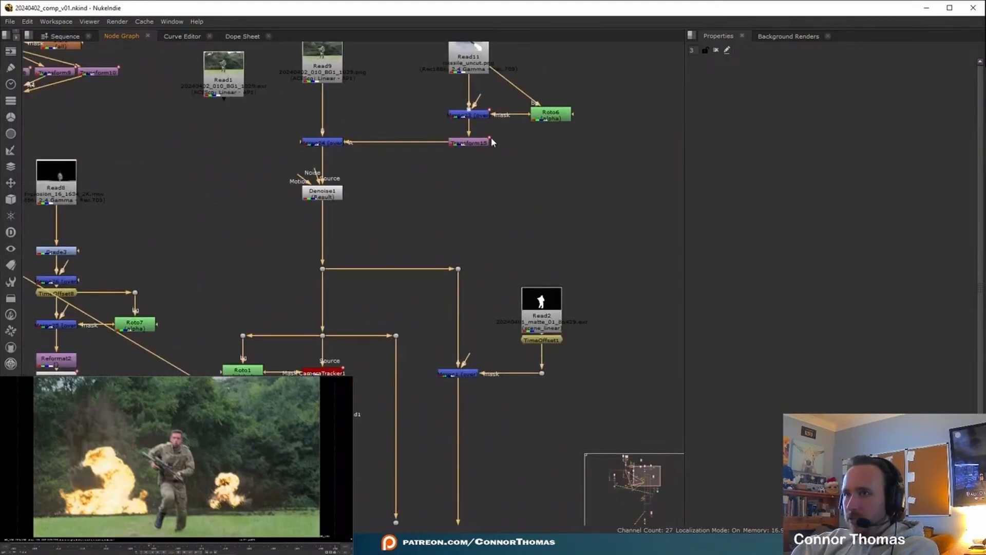
pyautogui.doubleClick(503, 204)
pyautogui.rightClick(765, 94)
pyautogui.click(789, 99)
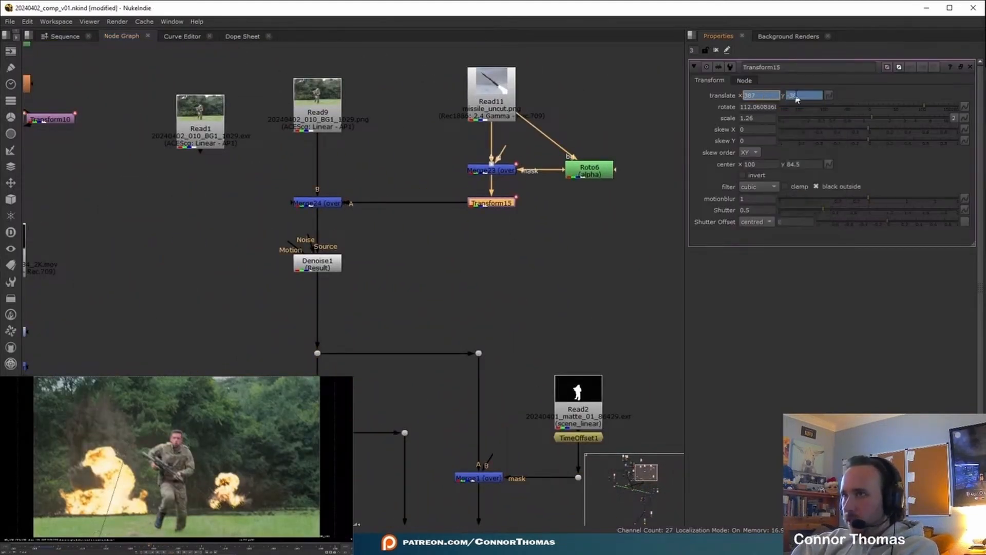
pyautogui.rightClick(797, 95)
pyautogui.click(836, 100)
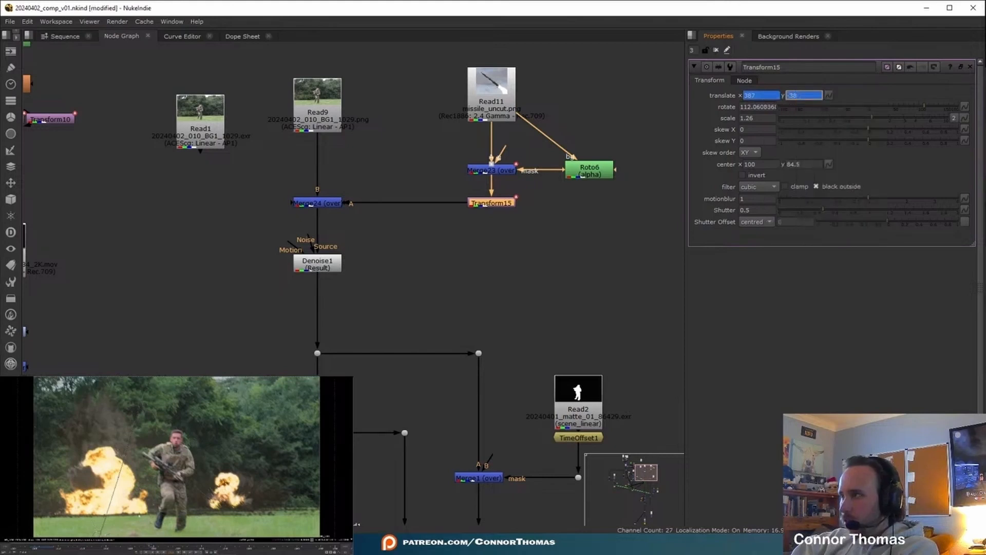
pyautogui.moveTo(125, 522); pyautogui.dragTo(159, 497)
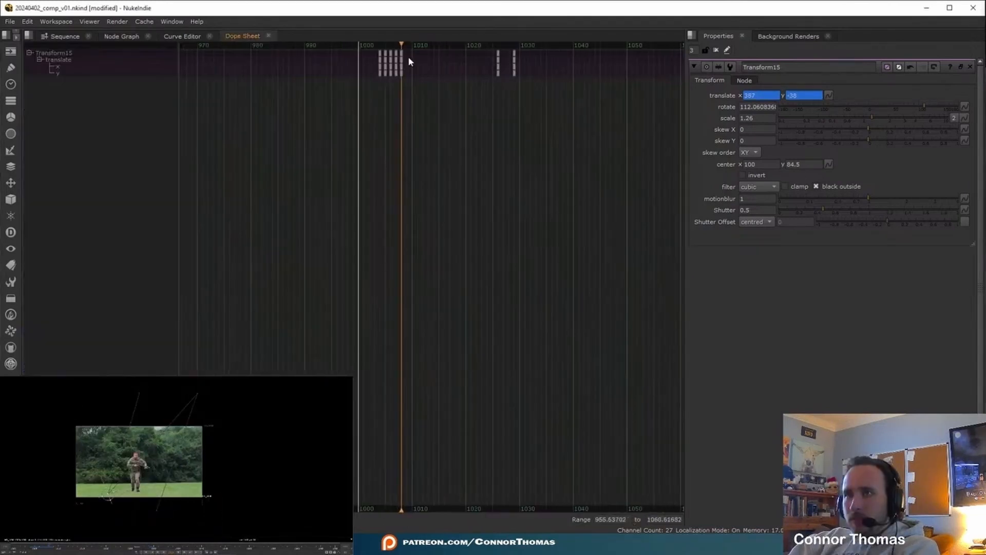
# Add a translate key at frame 1025 repeating Transform15's frame 1008 position, and save the script
pyautogui.click(404, 63)
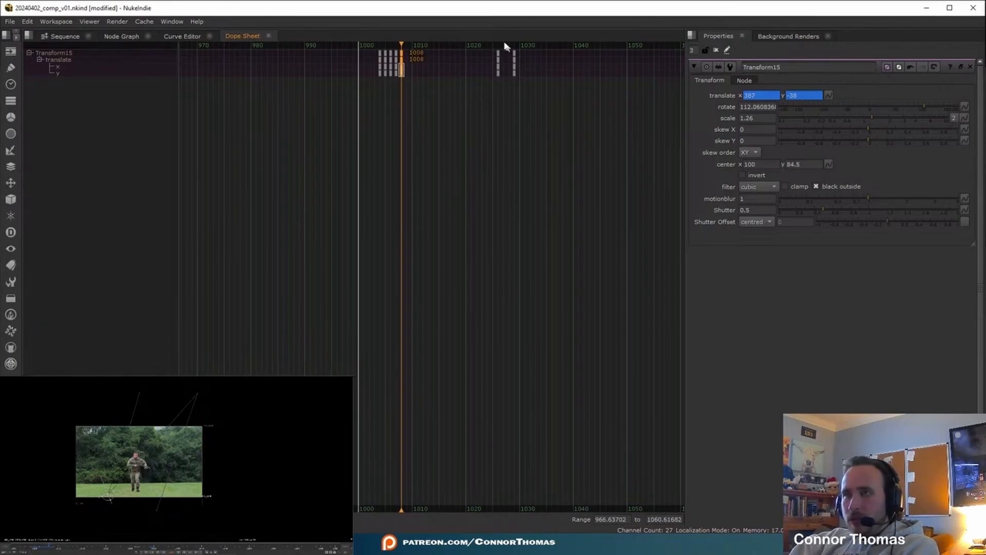
pyautogui.click(493, 45)
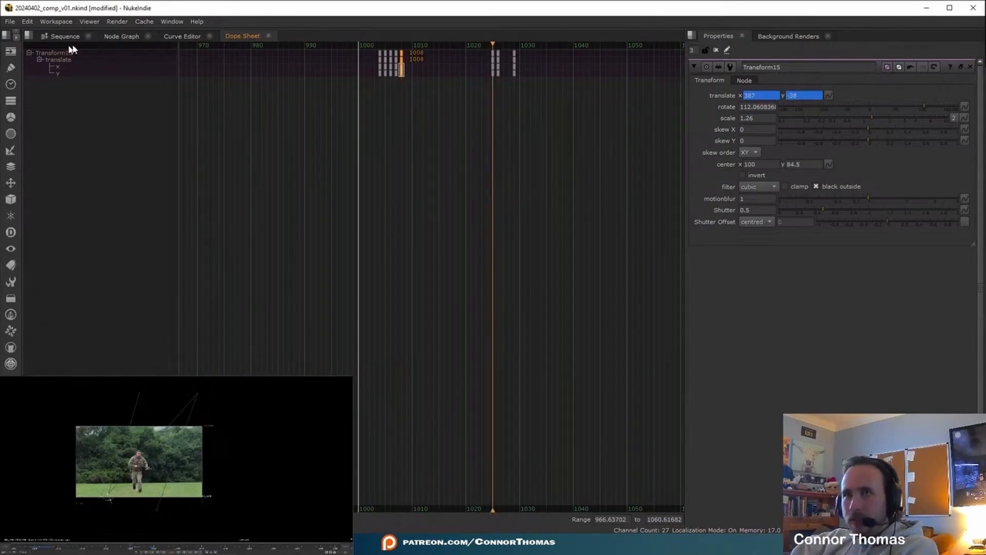
pyautogui.click(121, 36)
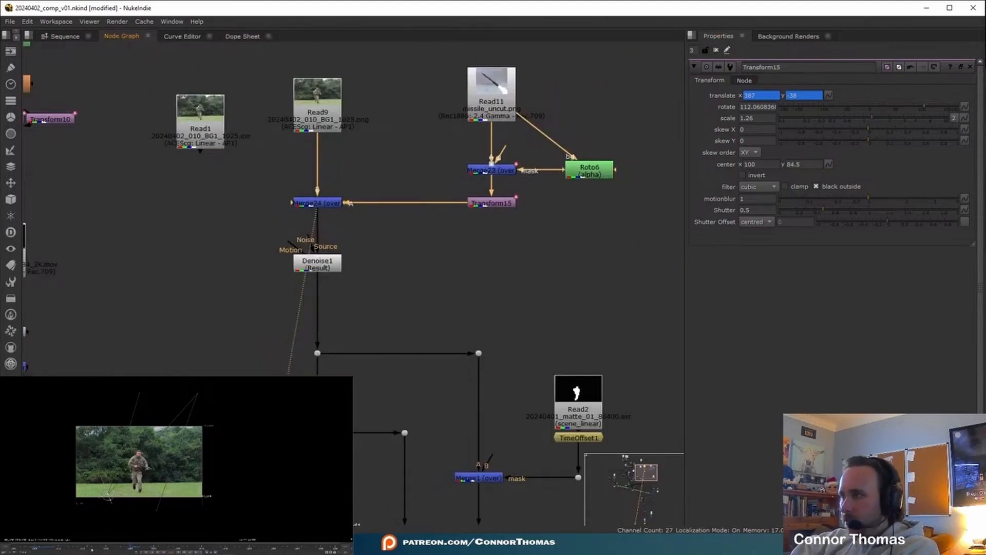
pyautogui.press('ctrl')
pyautogui.hotkey('ctrl', 's')
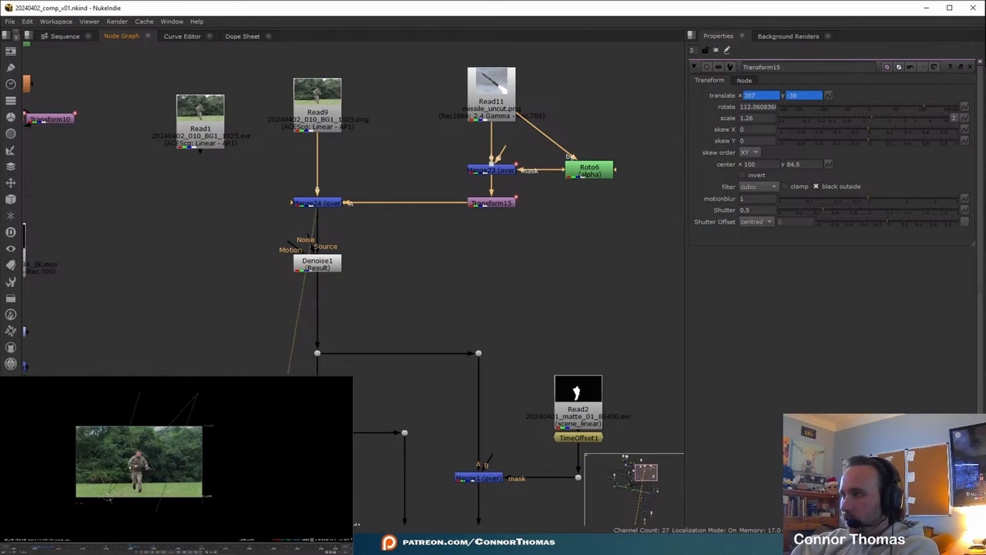
# Fit the composite in the viewer and open the properties of Merge24 and the missile's Merge23
pyautogui.press('f')
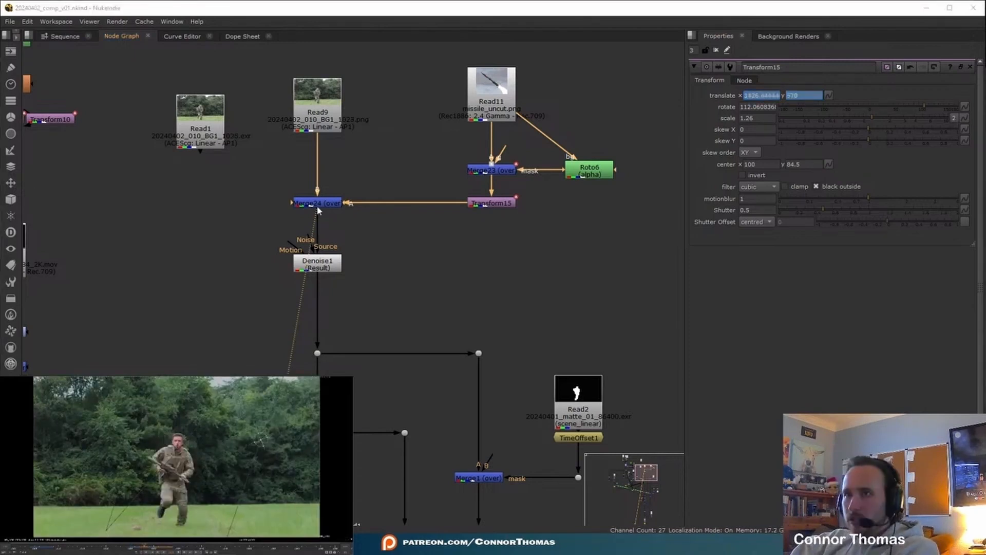
pyautogui.doubleClick(317, 203)
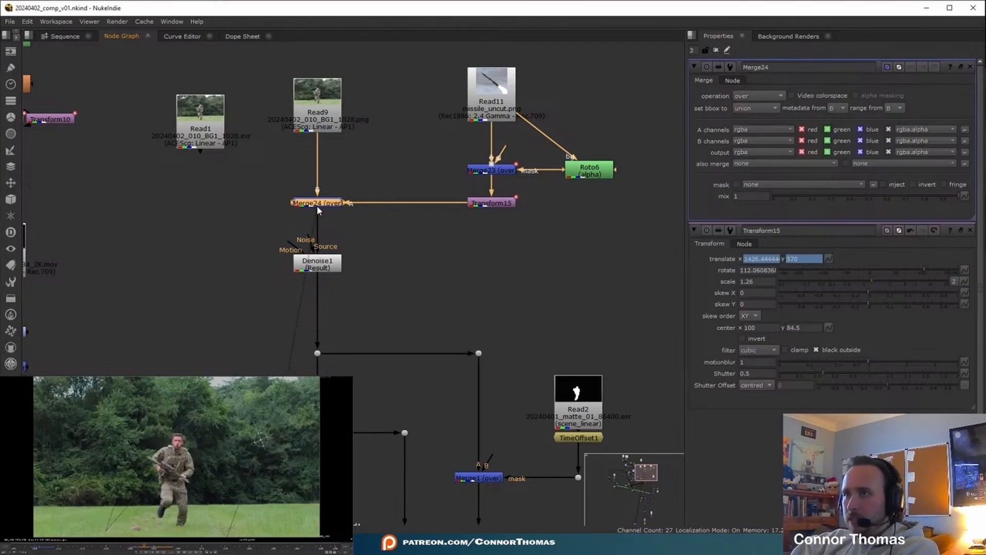
pyautogui.doubleClick(480, 171)
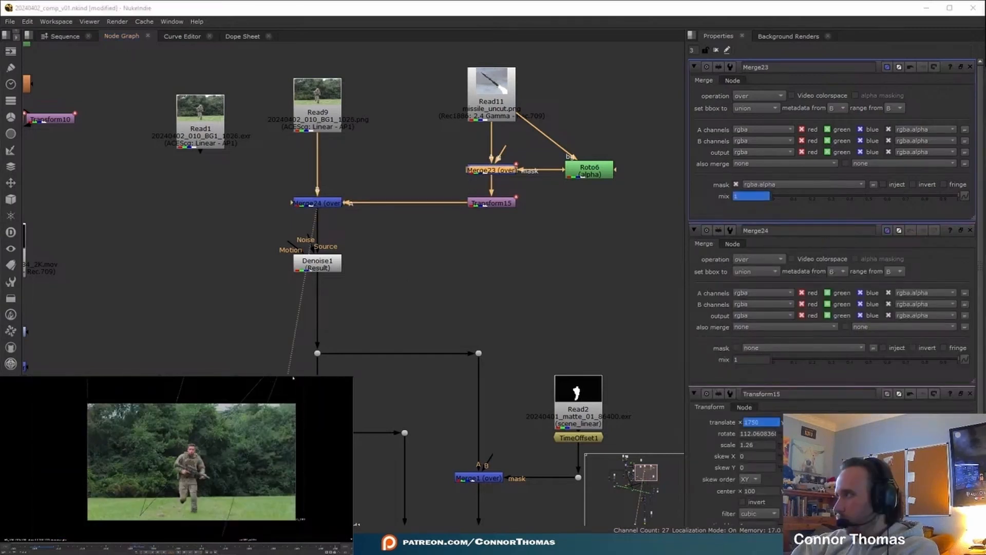
# Reposition the missile frame by frame from frame 1026 onward to refine Transform15's translate keys along the flight path
pyautogui.moveTo(266, 390); pyautogui.dragTo(241, 446)
pyautogui.moveTo(244, 446); pyautogui.dragTo(273, 374, button='middle')
pyautogui.press('Right')
pyautogui.moveTo(273, 374); pyautogui.dragTo(260, 419)
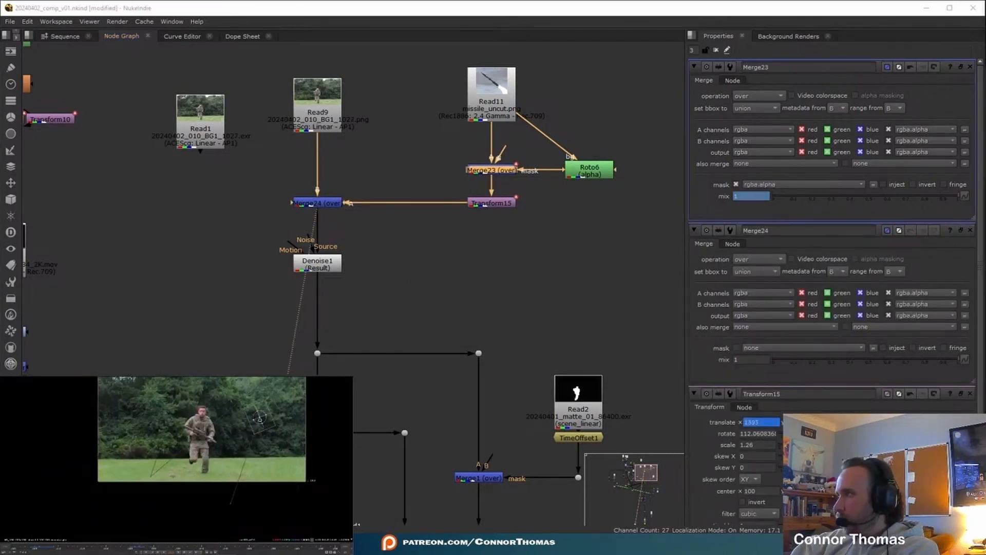
pyautogui.click(149, 547)
pyautogui.moveTo(244, 458); pyautogui.dragTo(248, 447)
pyautogui.press('Right')
# Lower Merge23's mix for the missile, adjusting it to about 0.89
pyautogui.moveTo(775, 194); pyautogui.dragTo(731, 198)
pyautogui.press('Left')
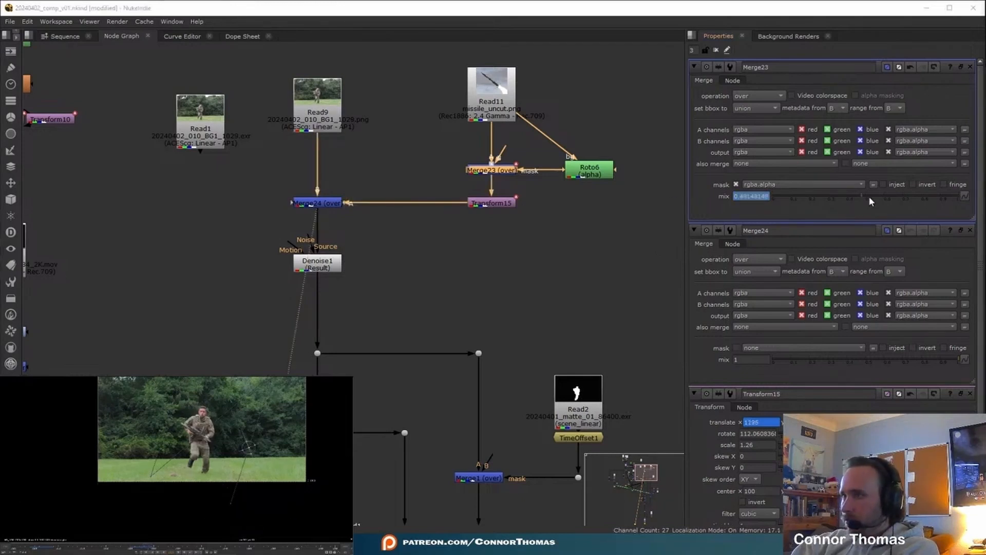